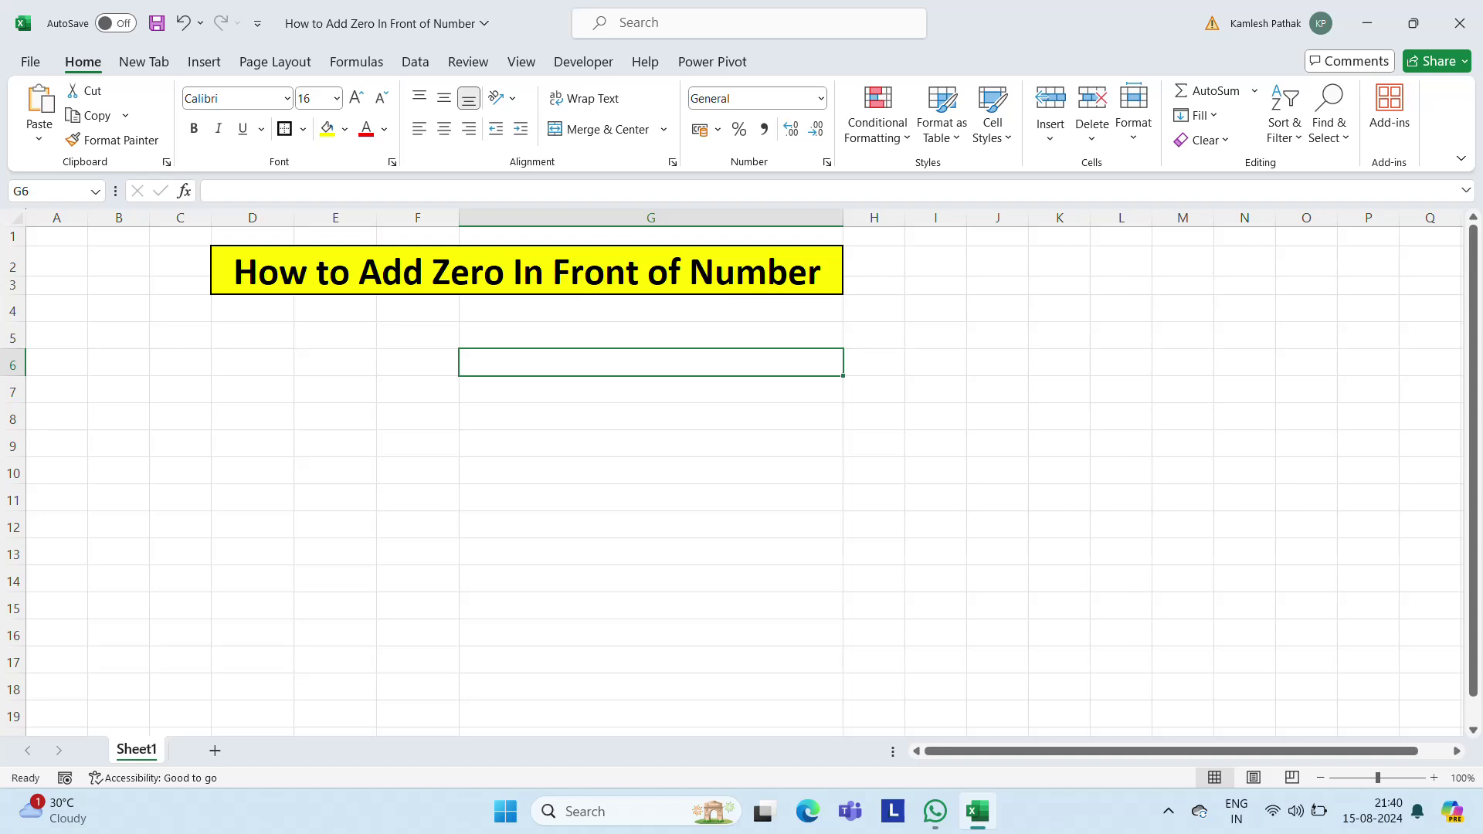
- Add a bold 'Value' header in cell D5
click(497, 271)
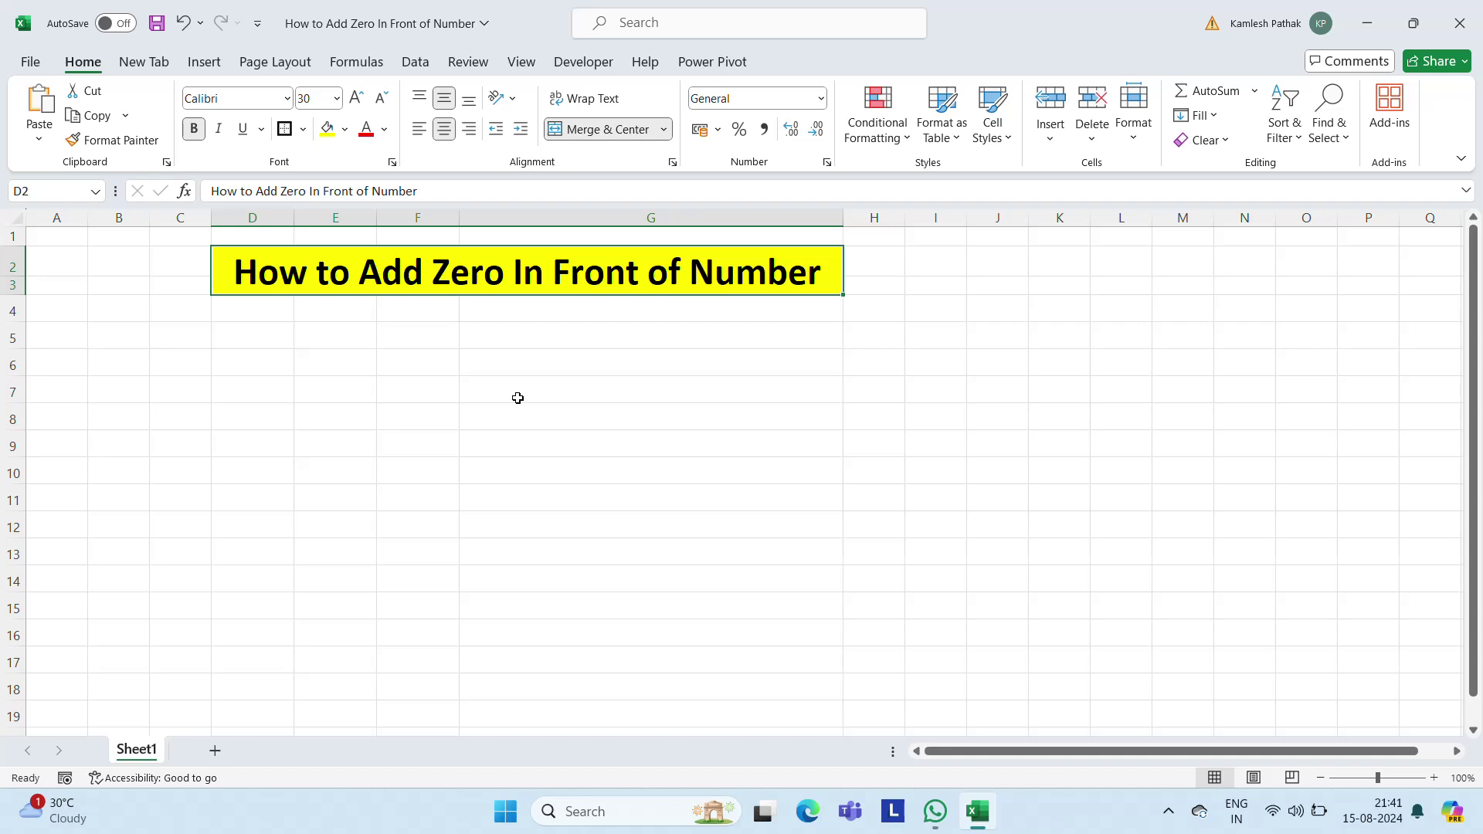
click(260, 337)
text(Val)
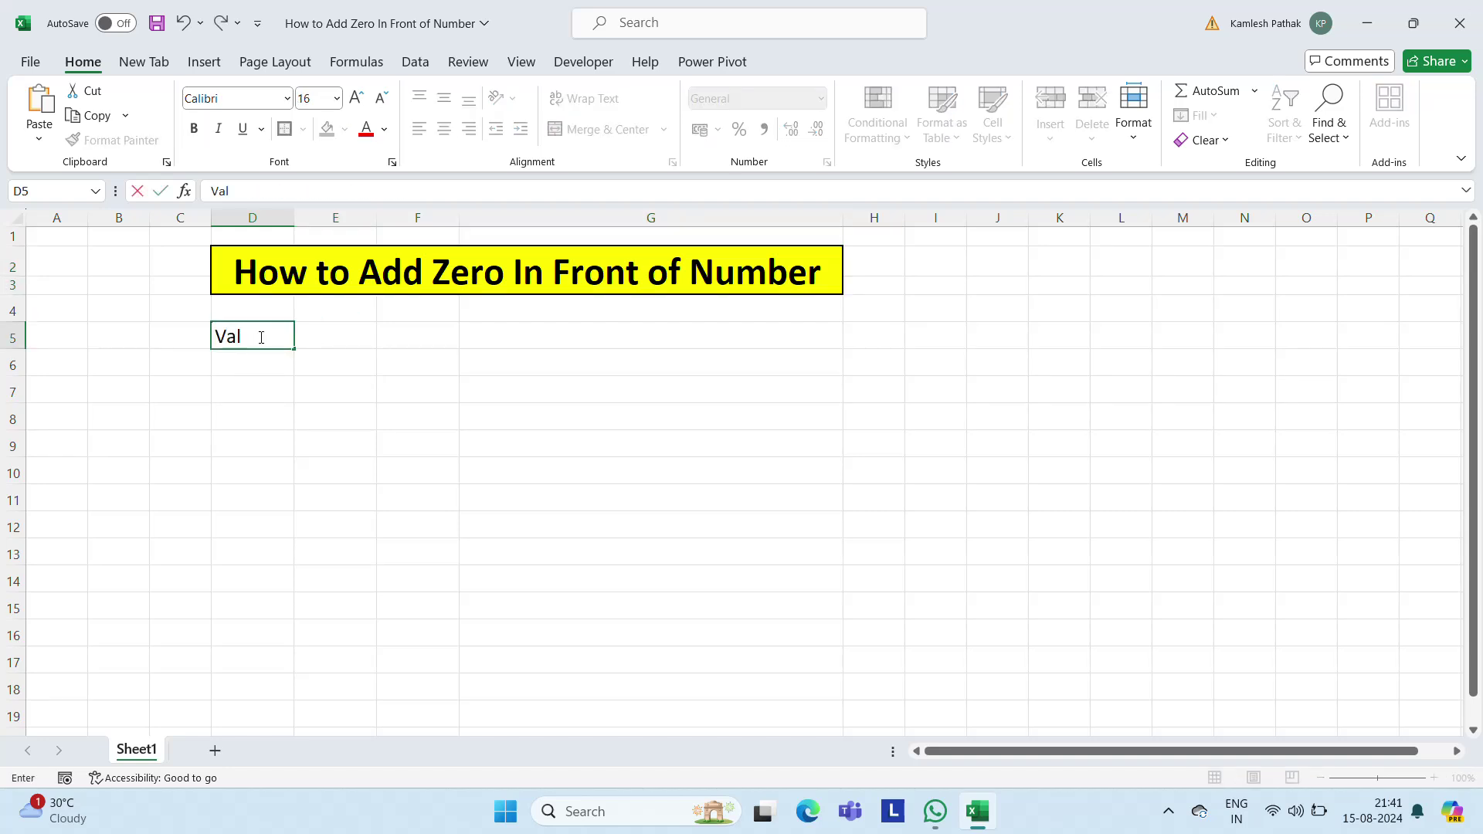
text(ue)
key(Return)
click(260, 337)
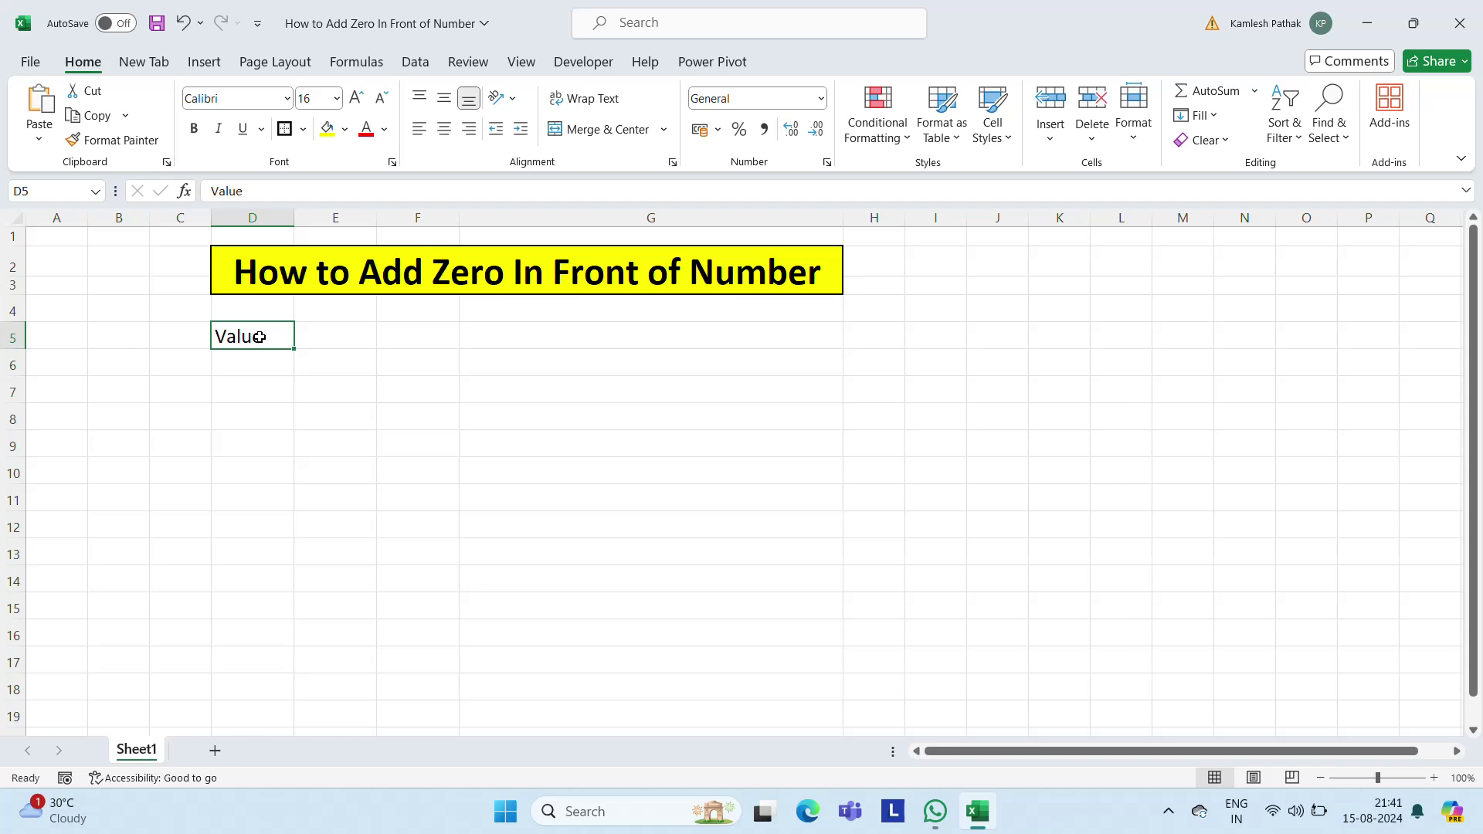
key(ctrl+b)
key(Return)
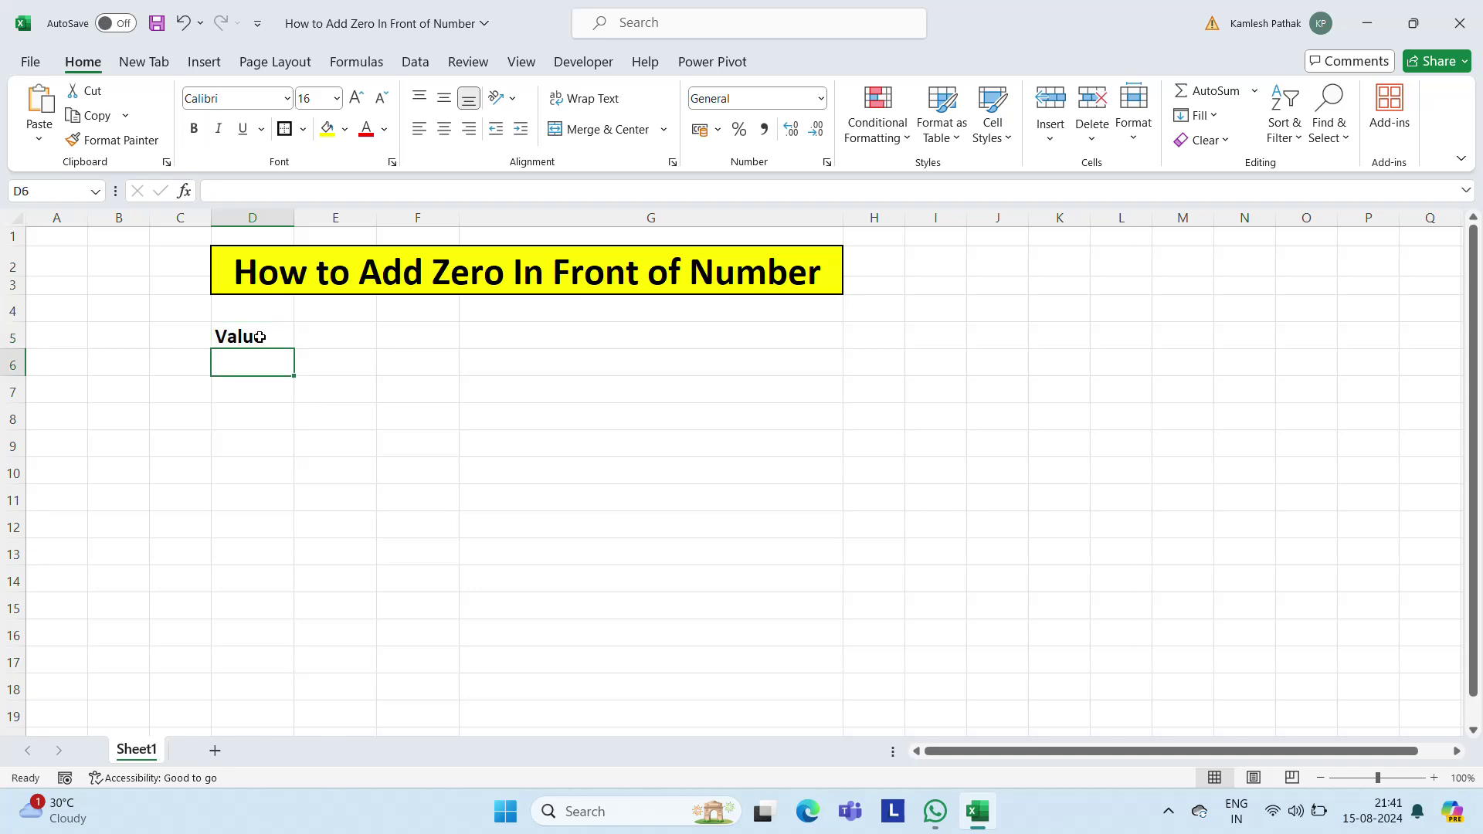
- Enter 000120 in D6, which Excel stores as 120
text(0001)
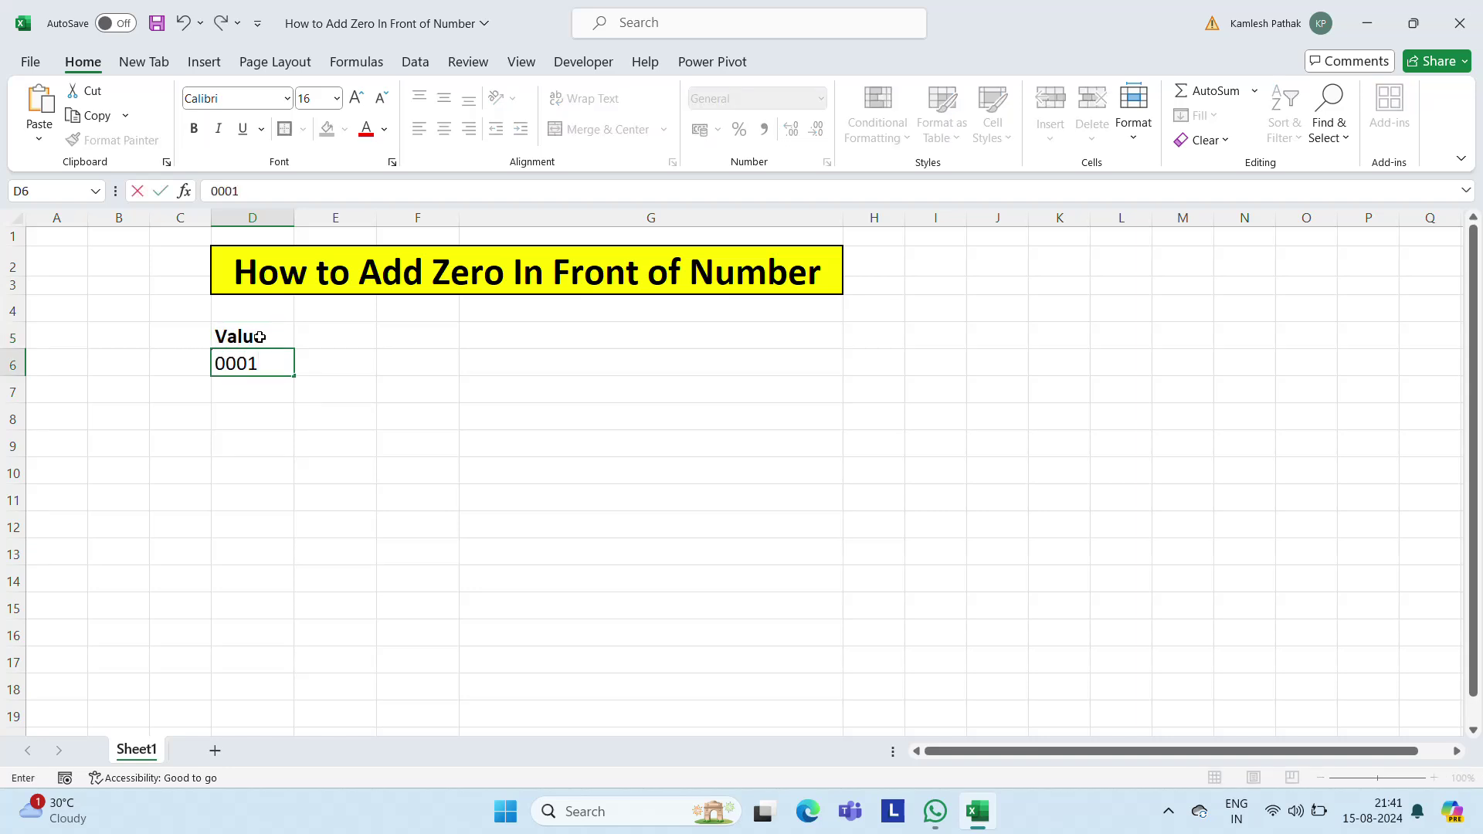
text(20)
key(Return)
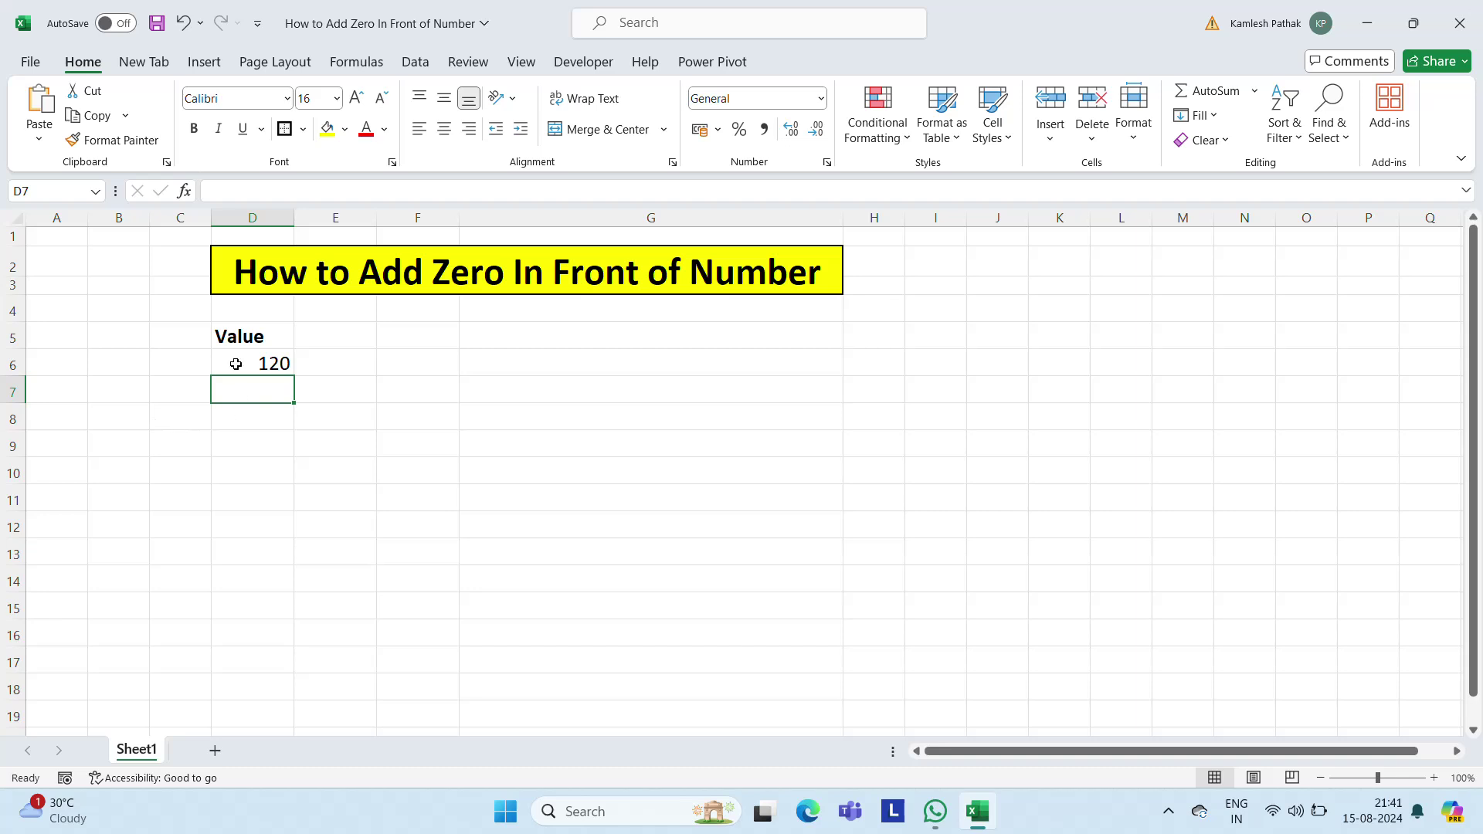
click(236, 364)
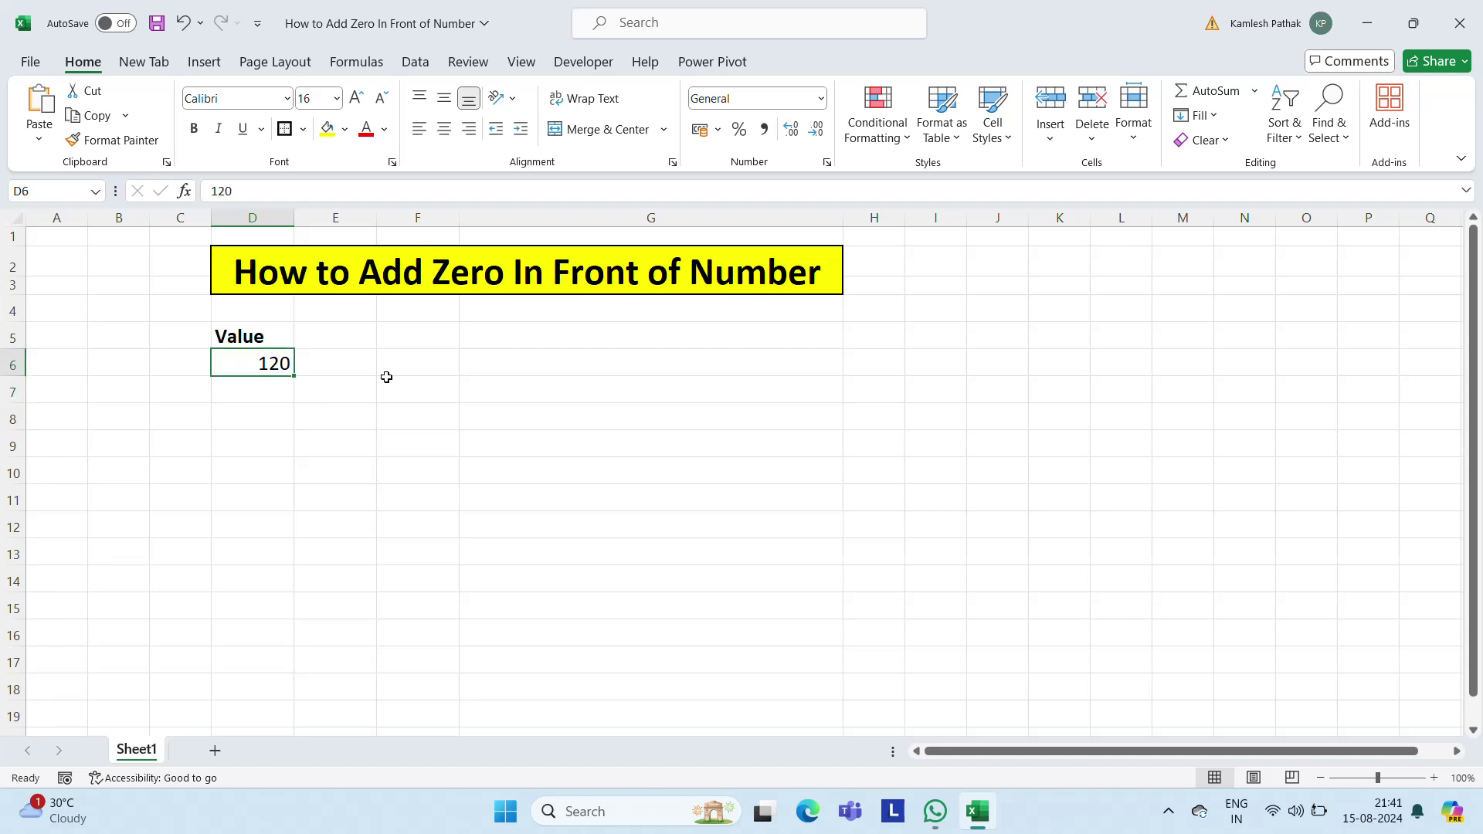
key(Return)
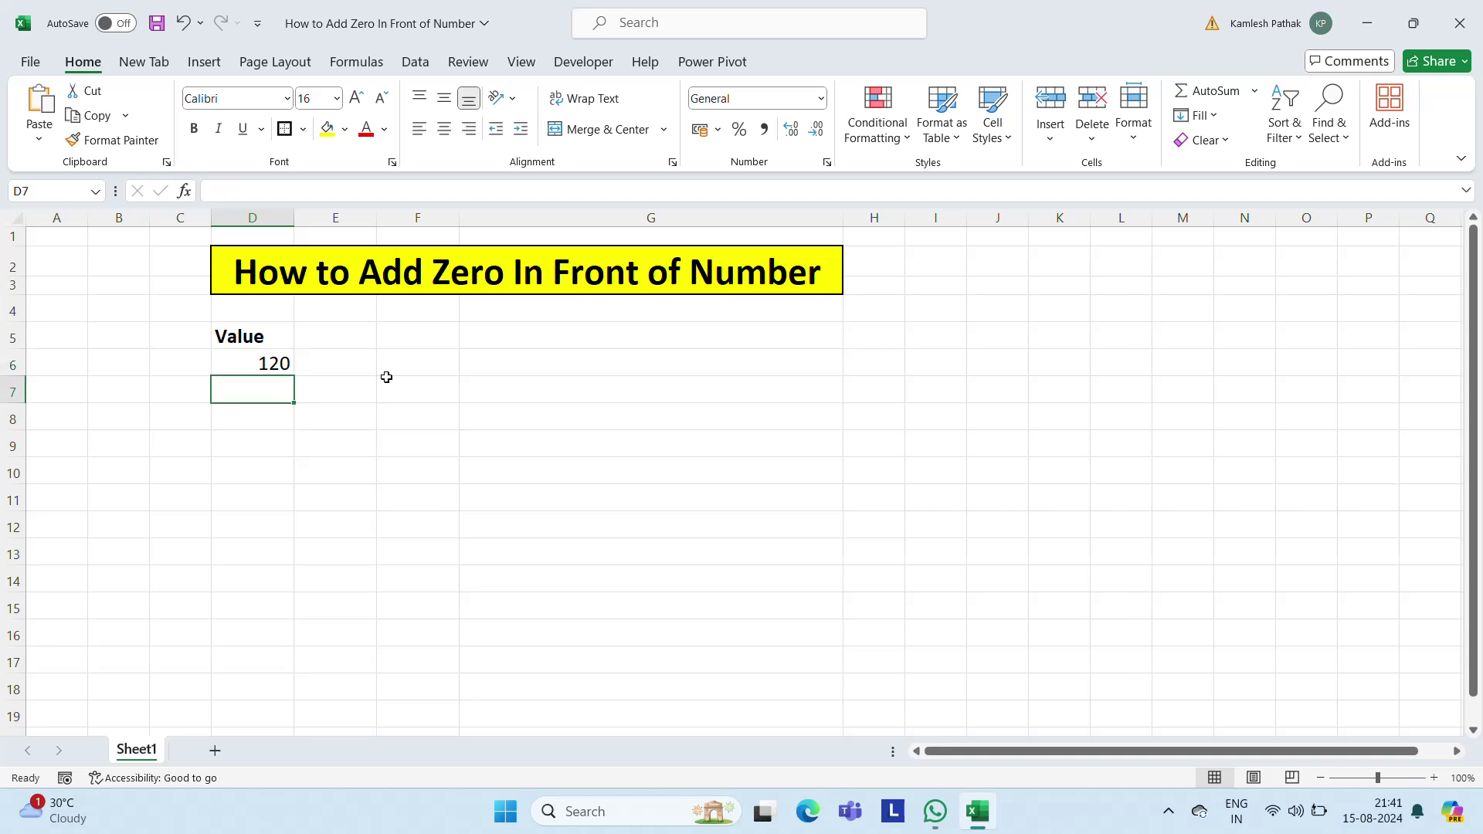
- Replace the mistaken 00560000 in D7 with 05000, stored as 5000
text(005600)
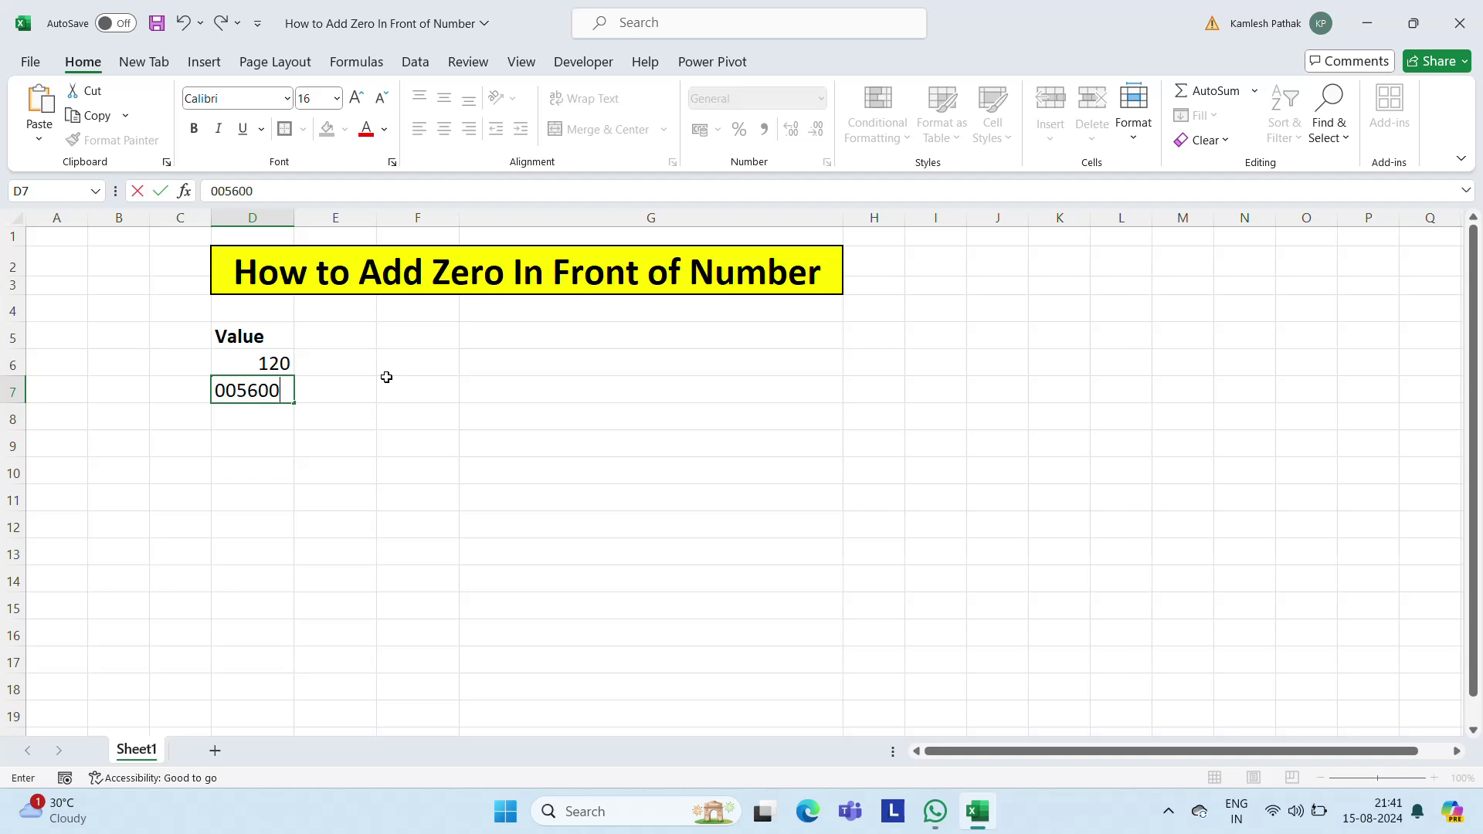
text(00)
key(Return)
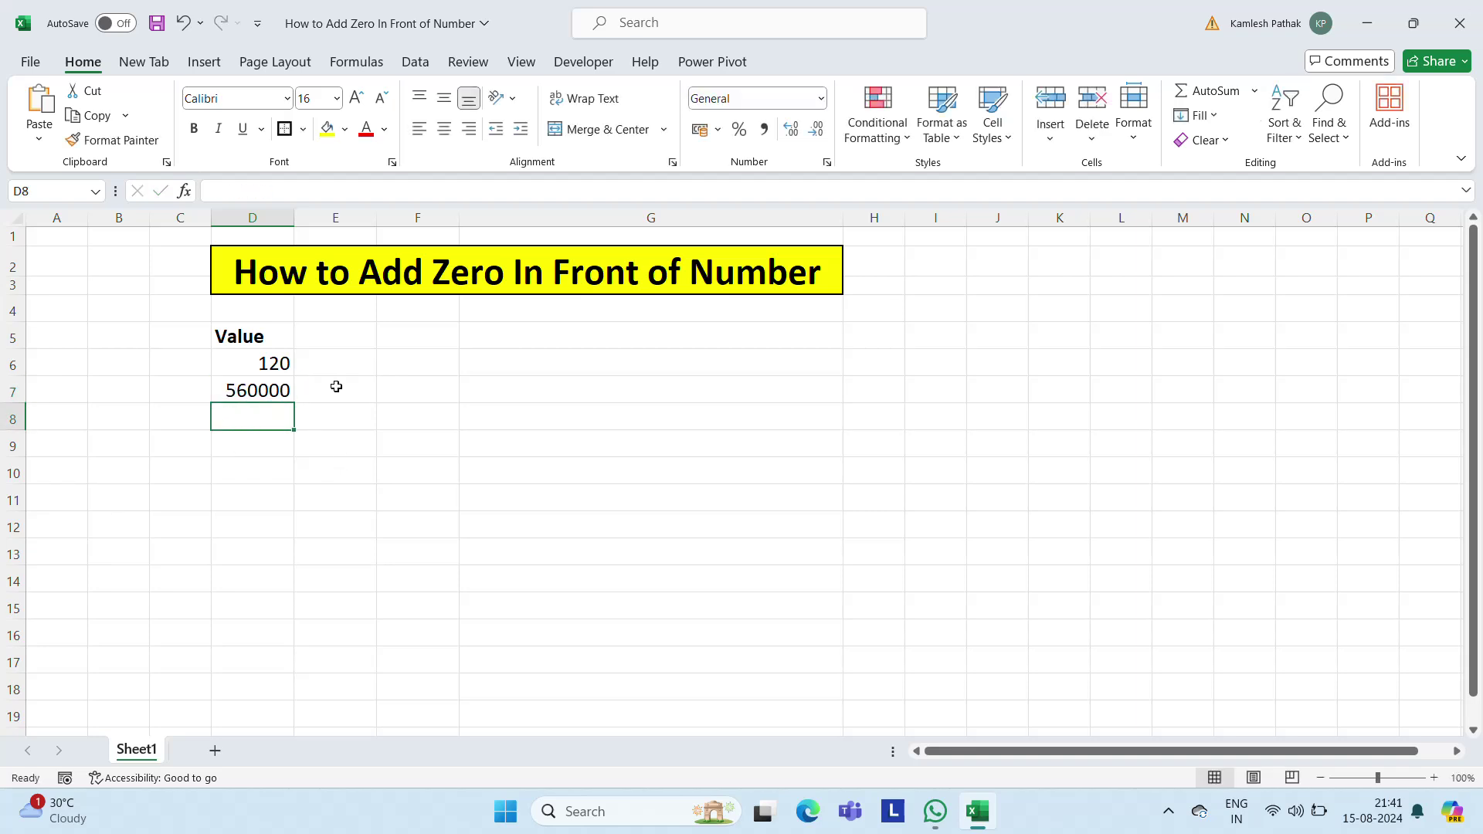
click(269, 389)
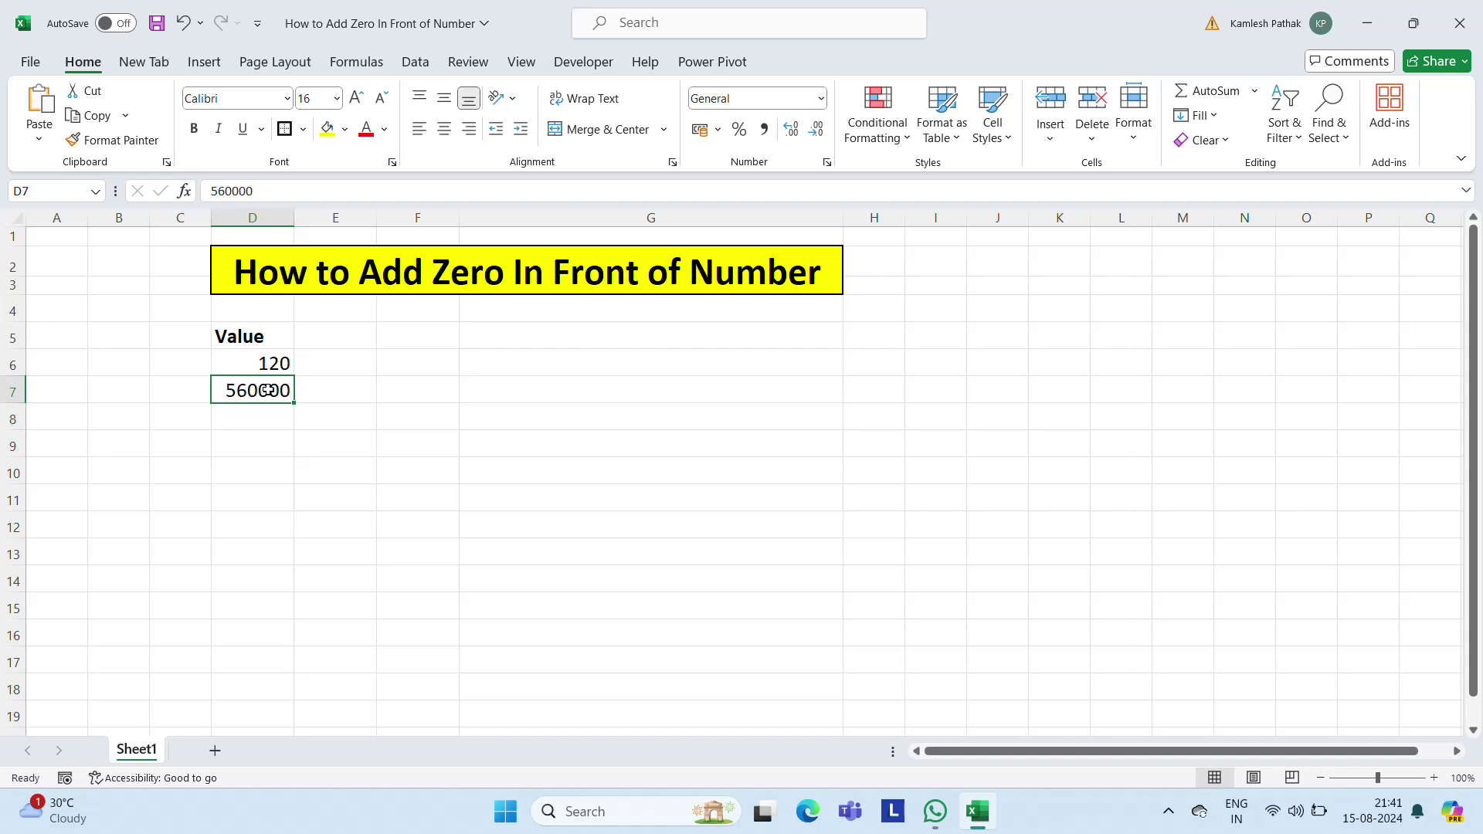
click(261, 423)
key(Up)
key(Delete)
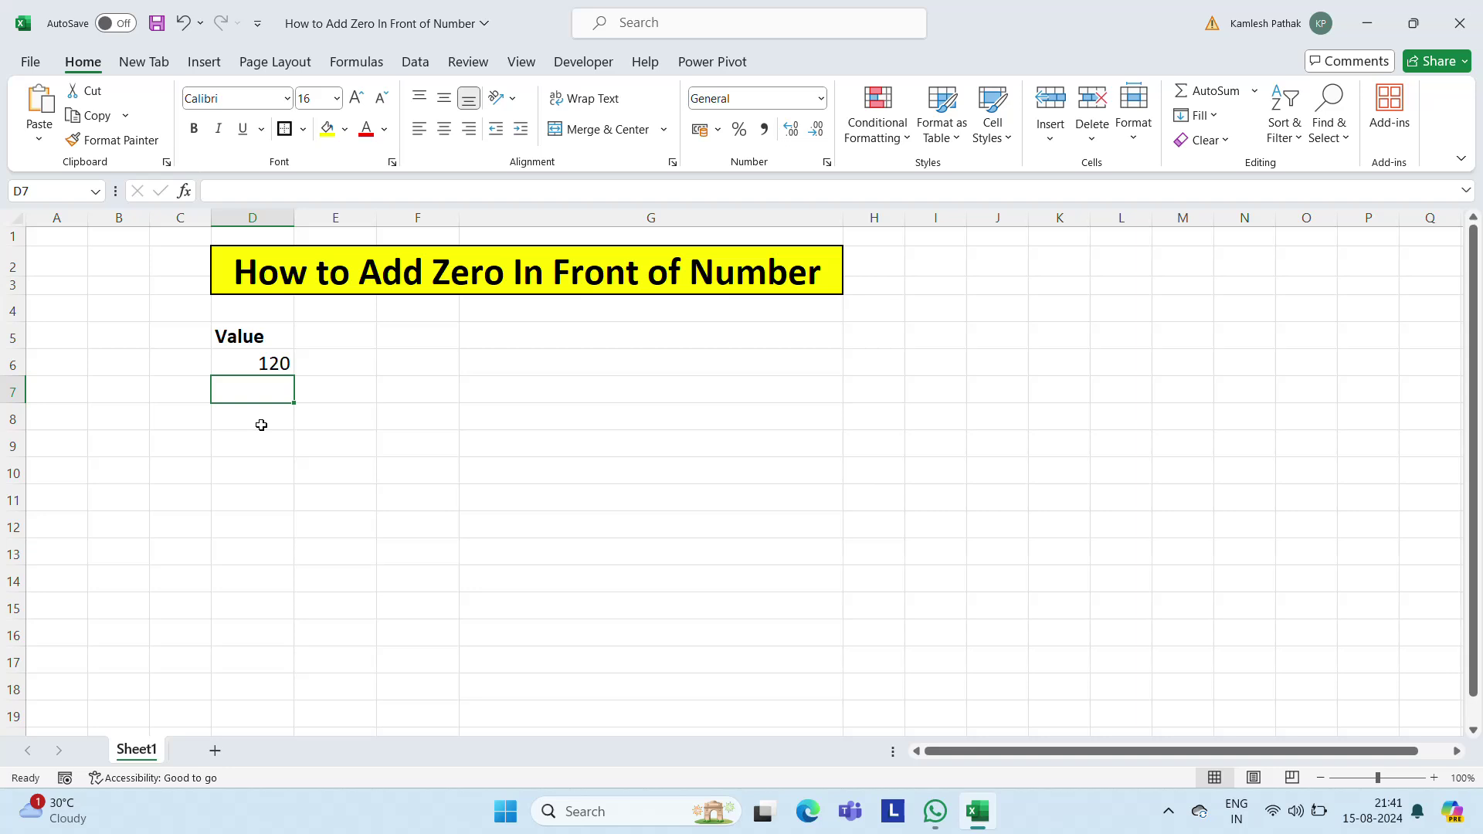
text(05000)
key(Return)
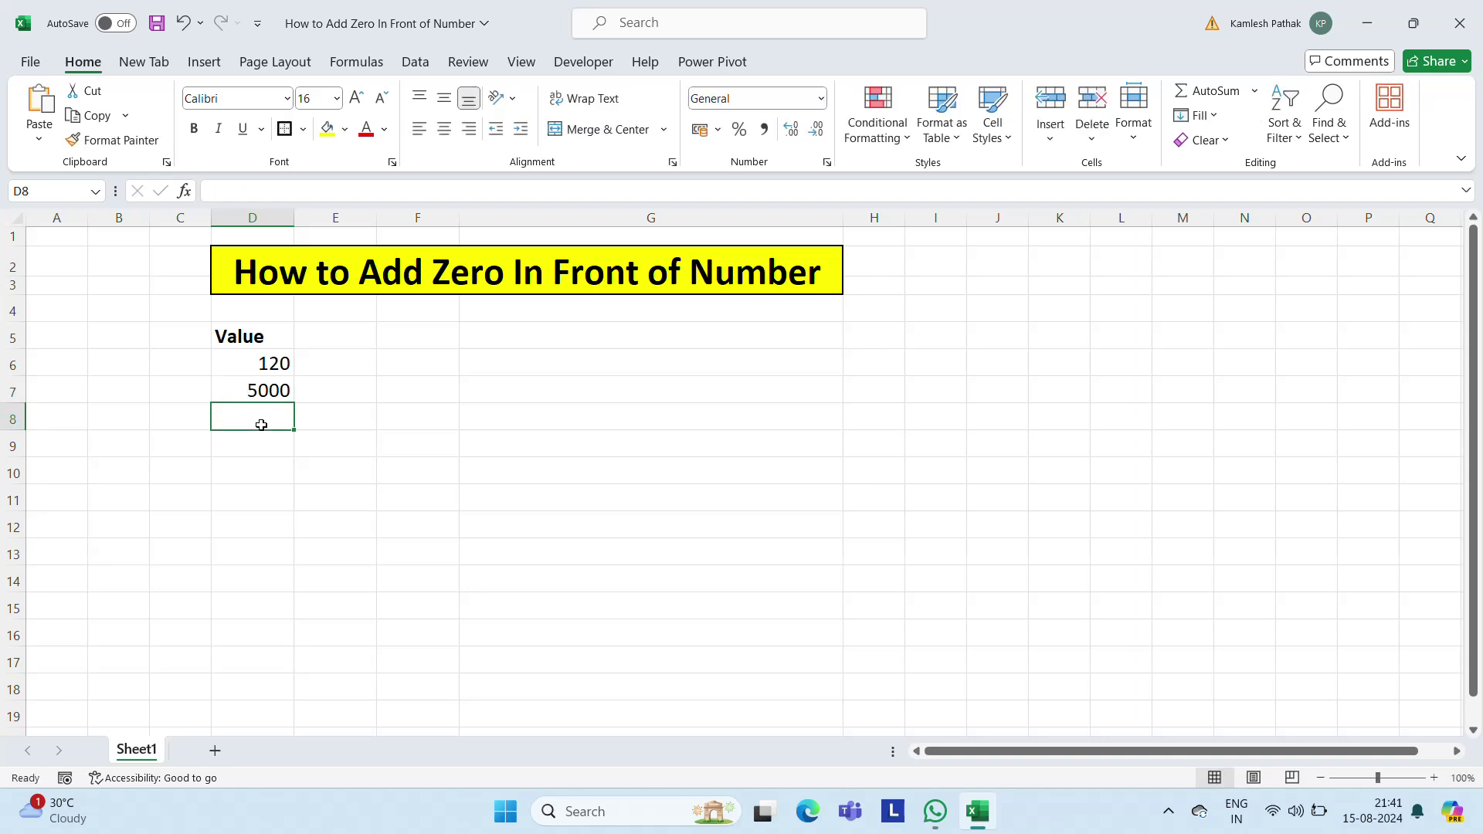
- Enter 000060 in D8 and confirm it is stored as 60
text(0000)
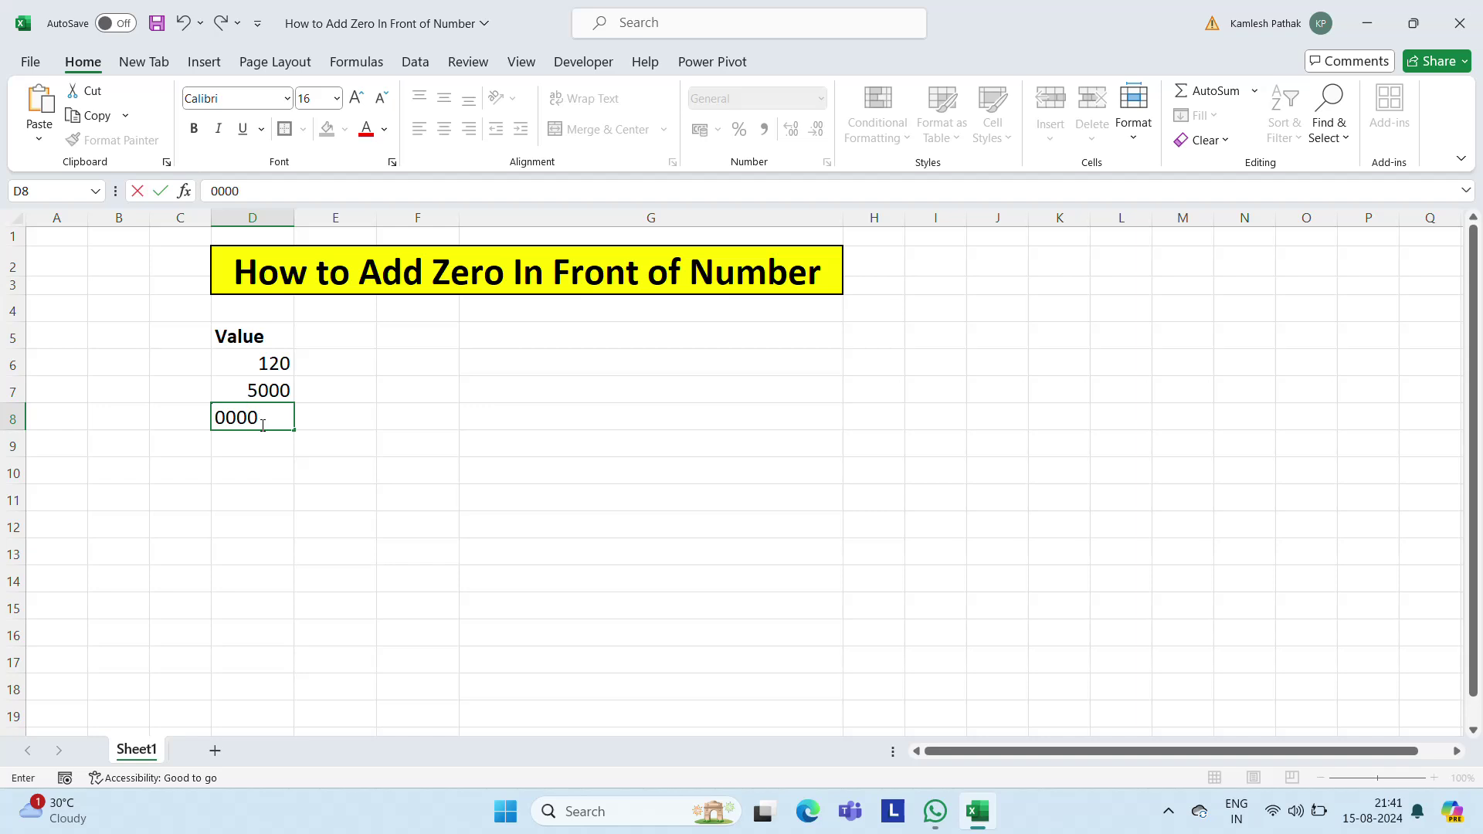
text(60)
key(Return)
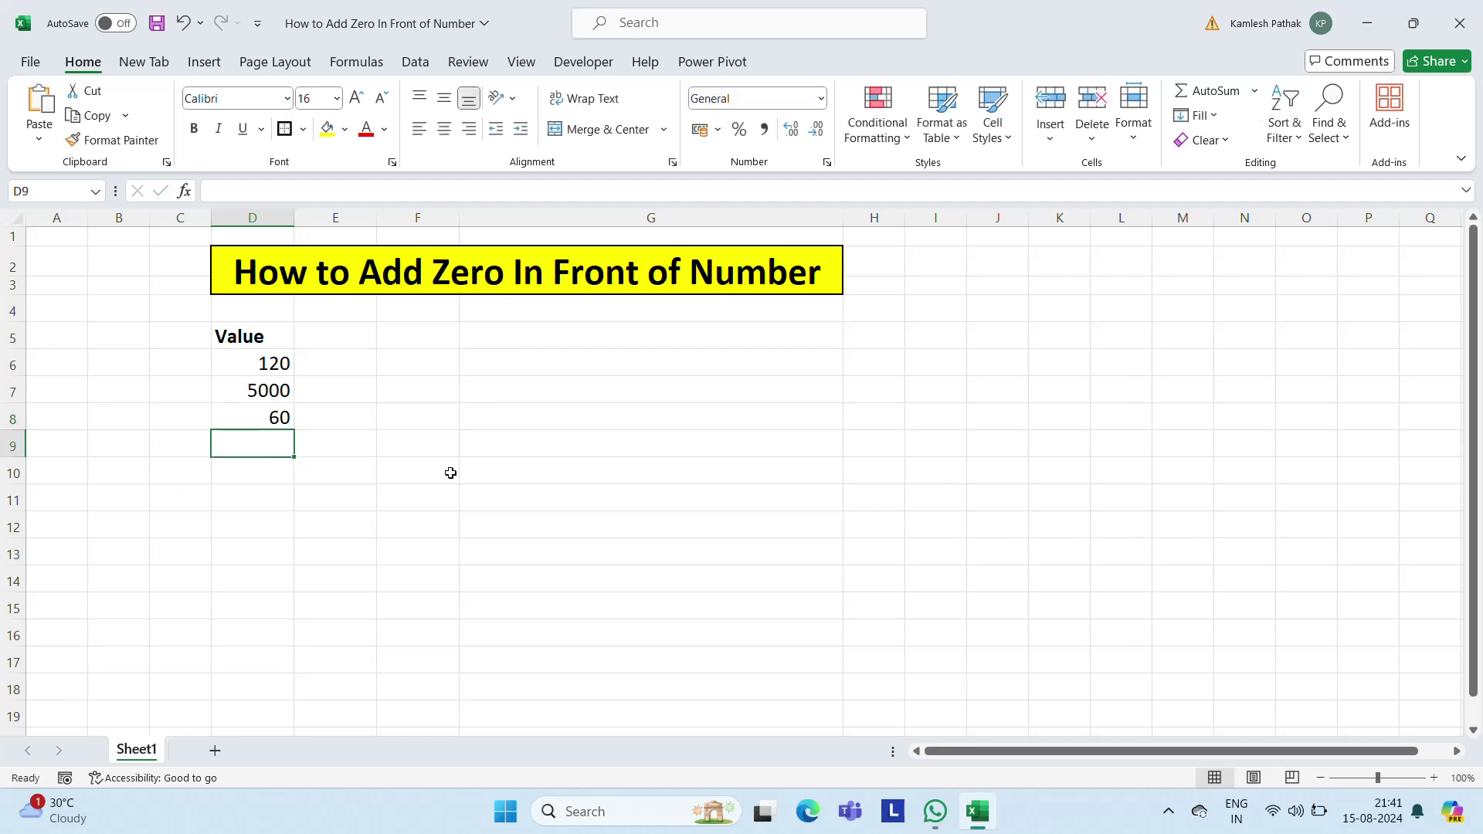
click(286, 417)
key(Up)
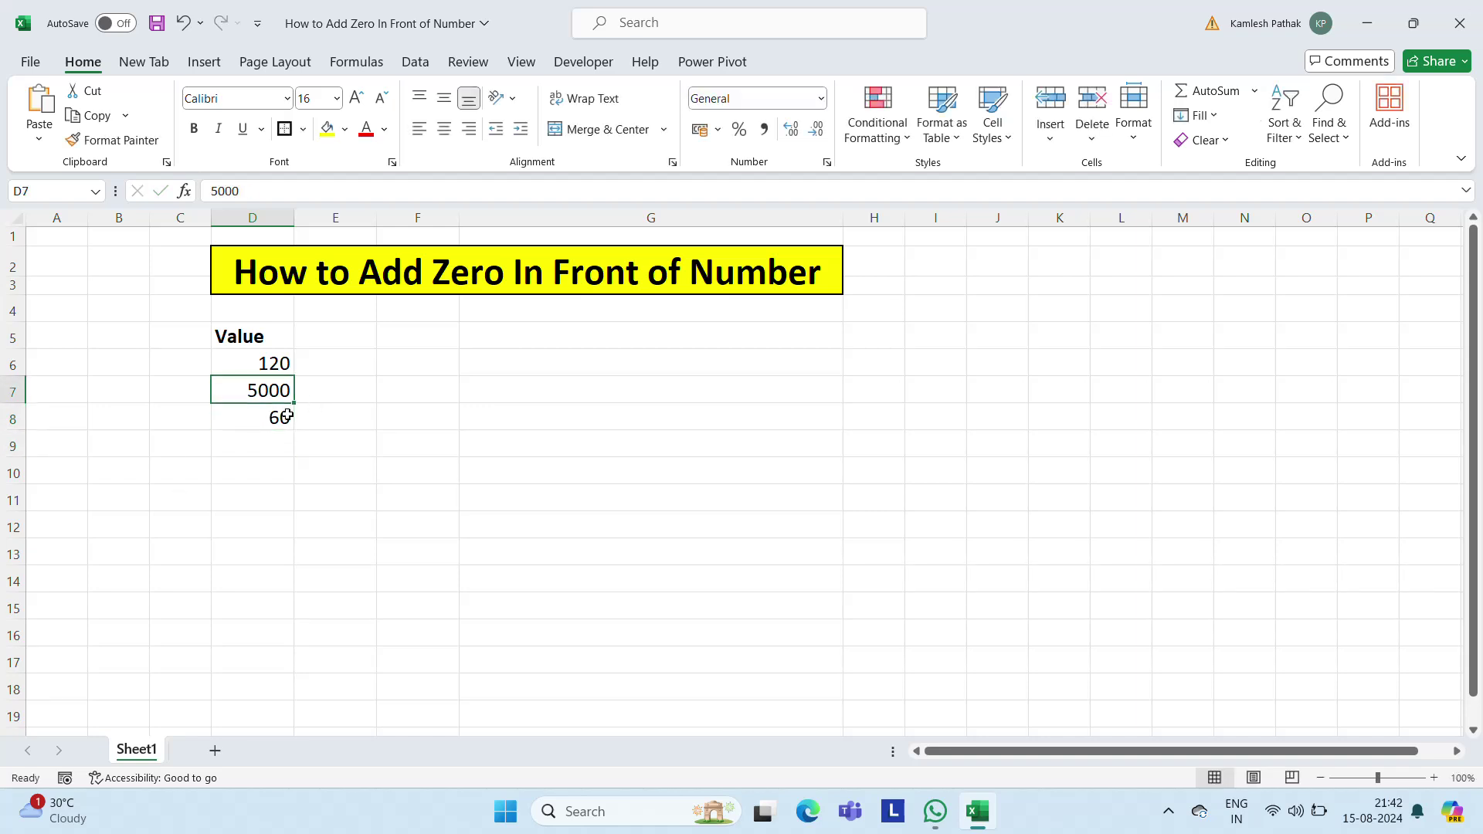
key(Up)
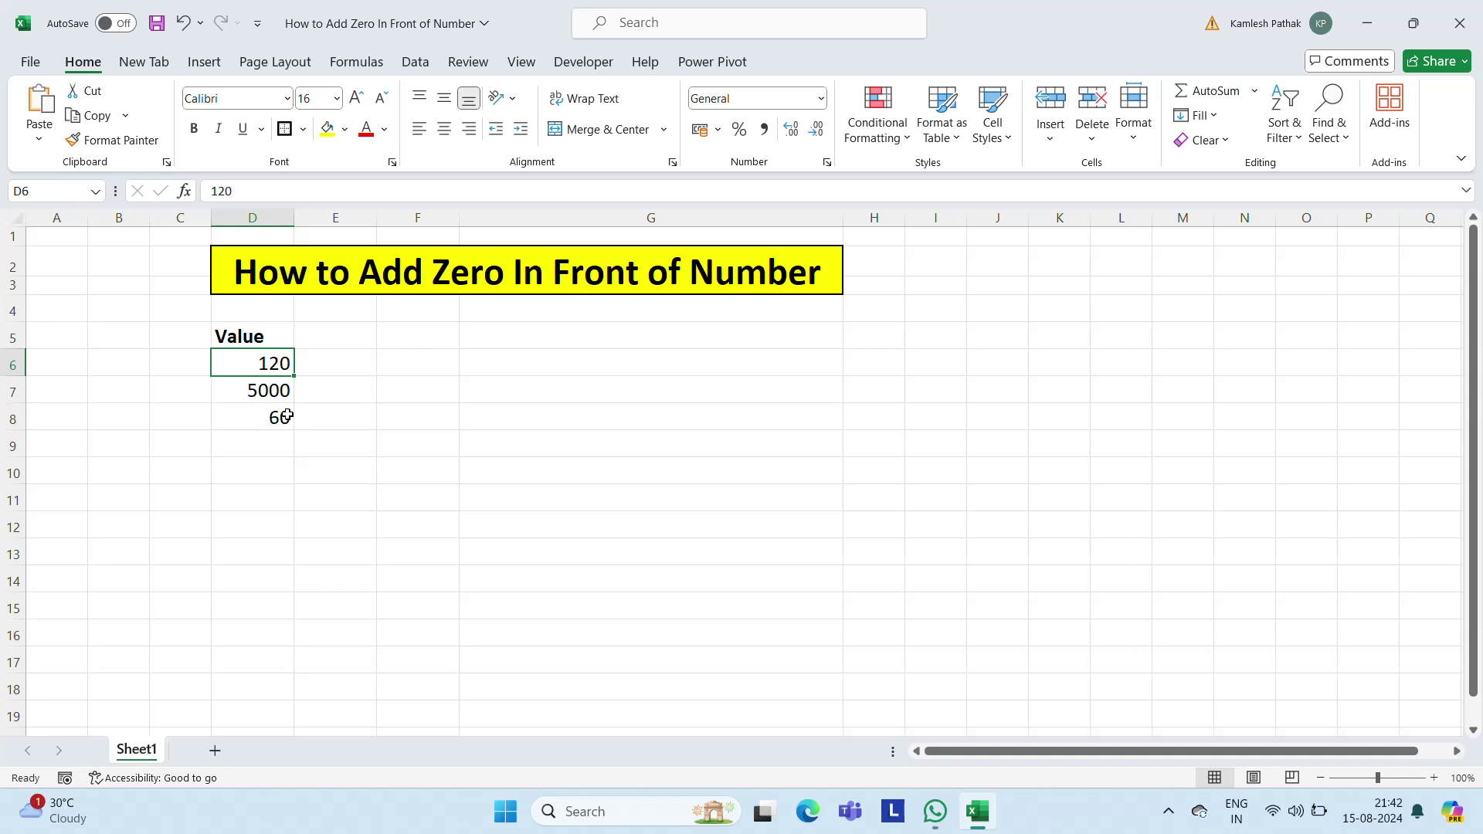
- Clear the values 120, 5000 and 60, then centre the Value header
shift+click(286, 417)
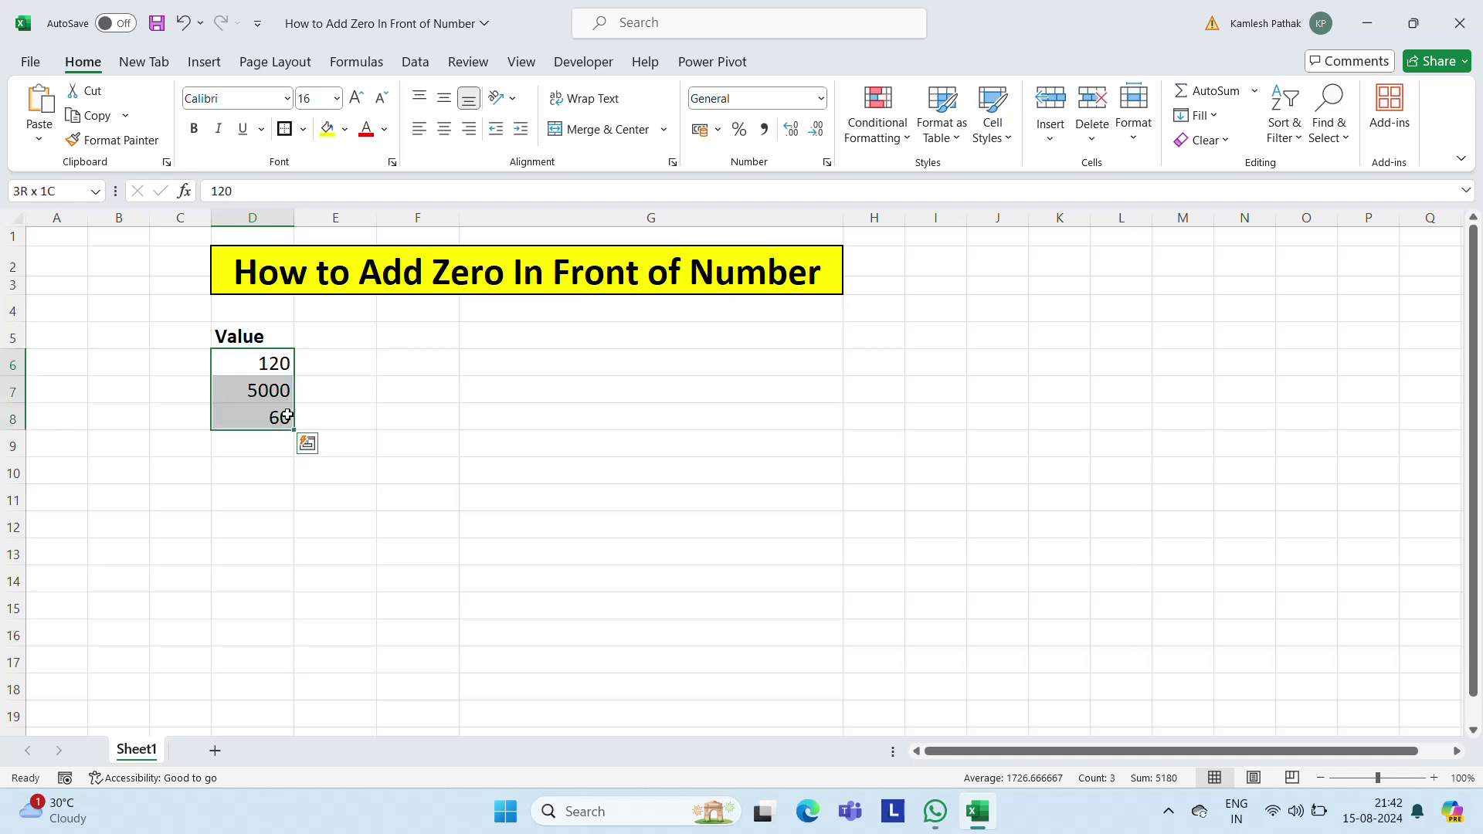
key(shift+space)
key(Delete)
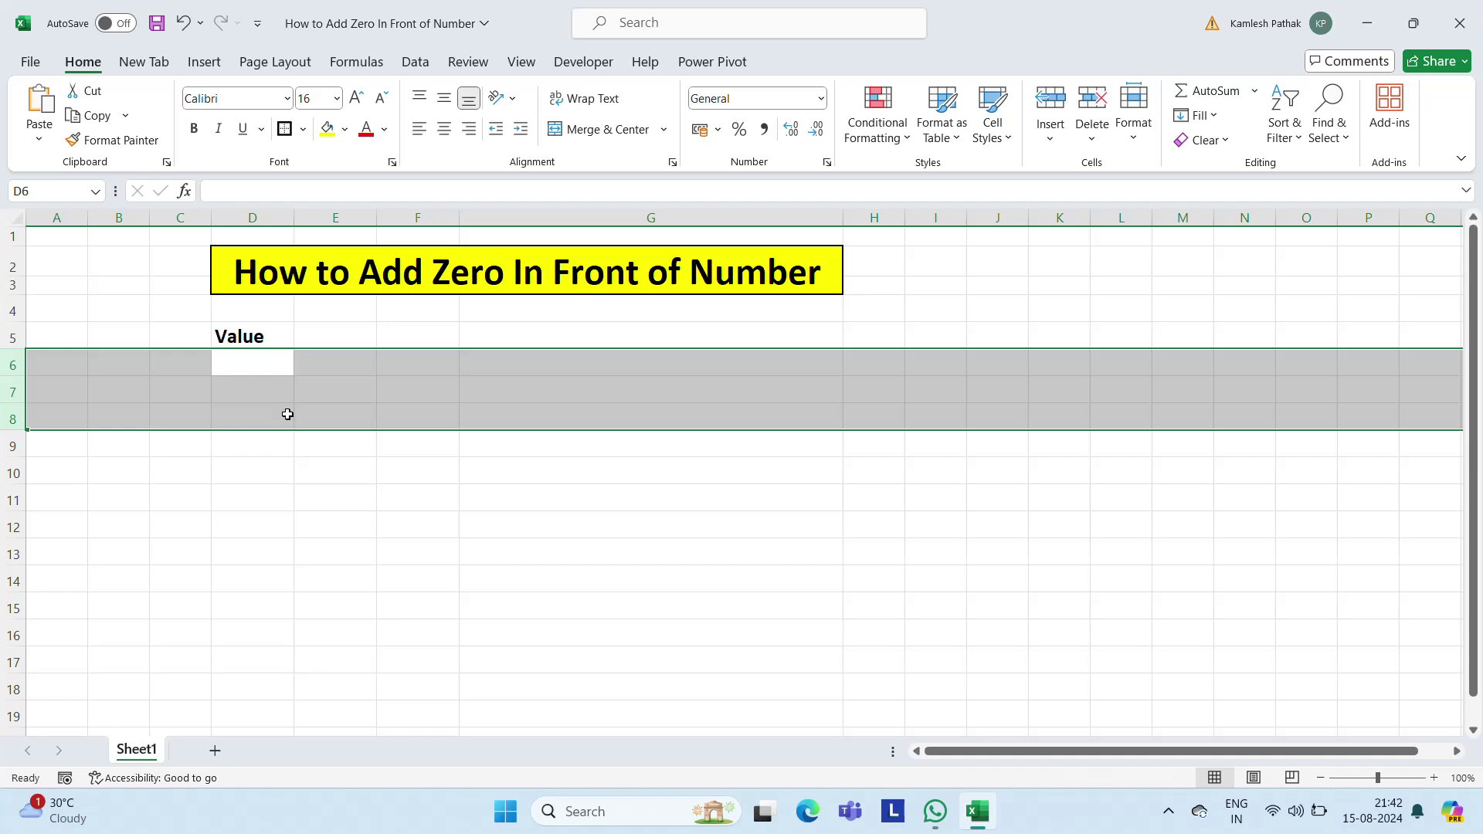
click(270, 338)
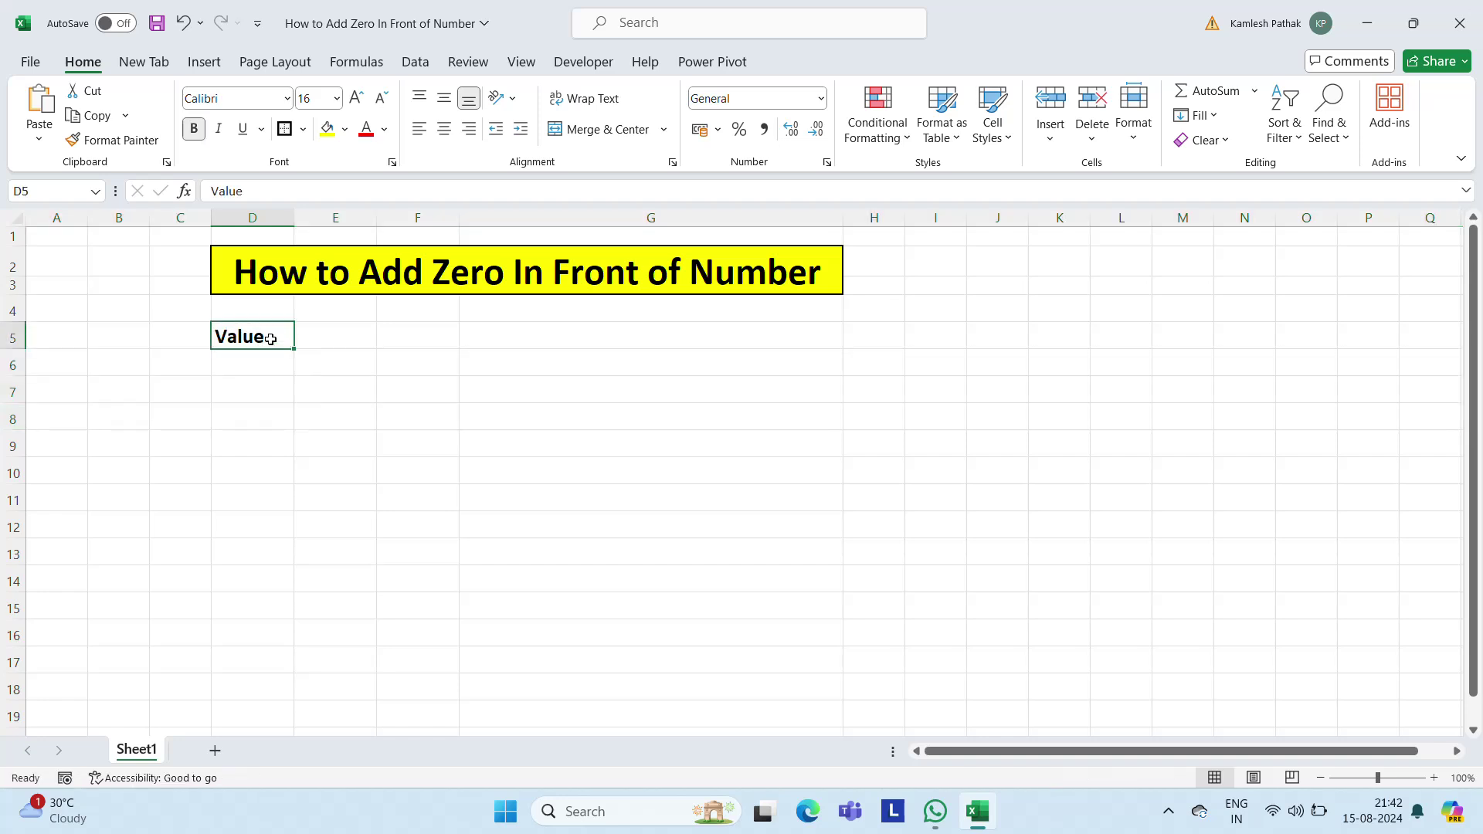
click(444, 129)
- Enter '0120000, '025000 and '000050000 as text in D6:D8, and widen column D
click(261, 365)
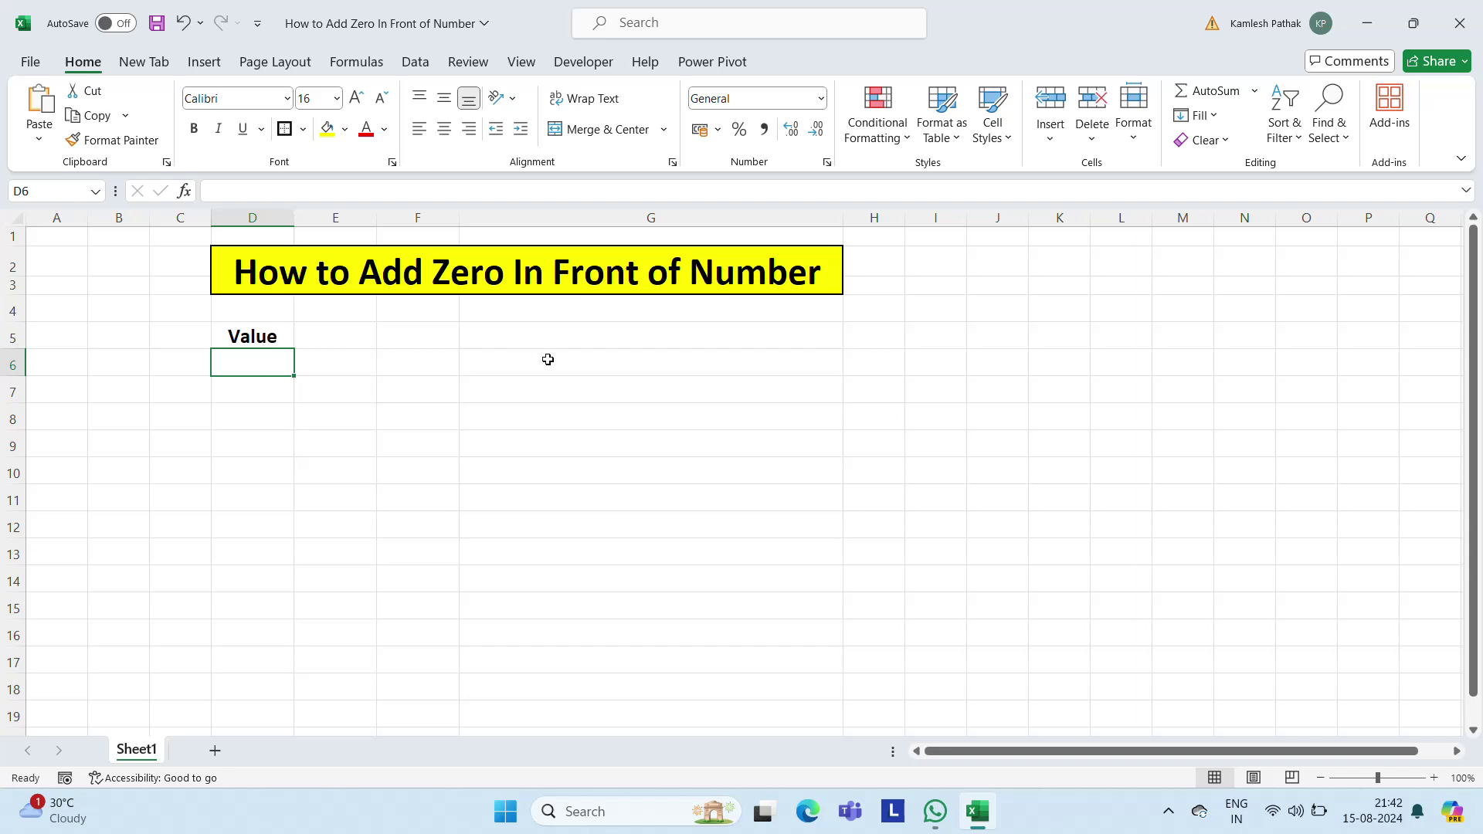
text(')
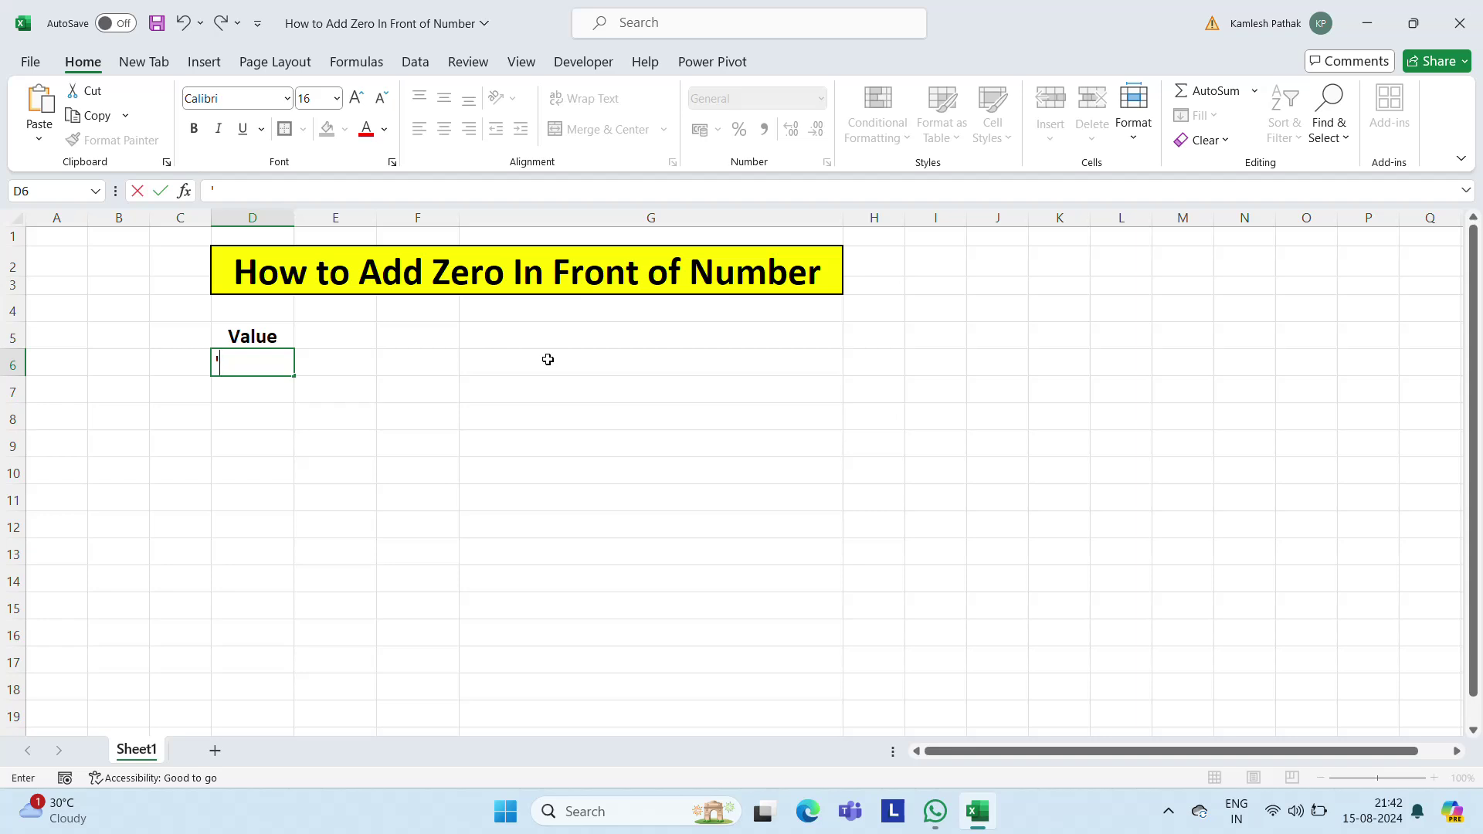
text(012000)
text(0)
key(Return)
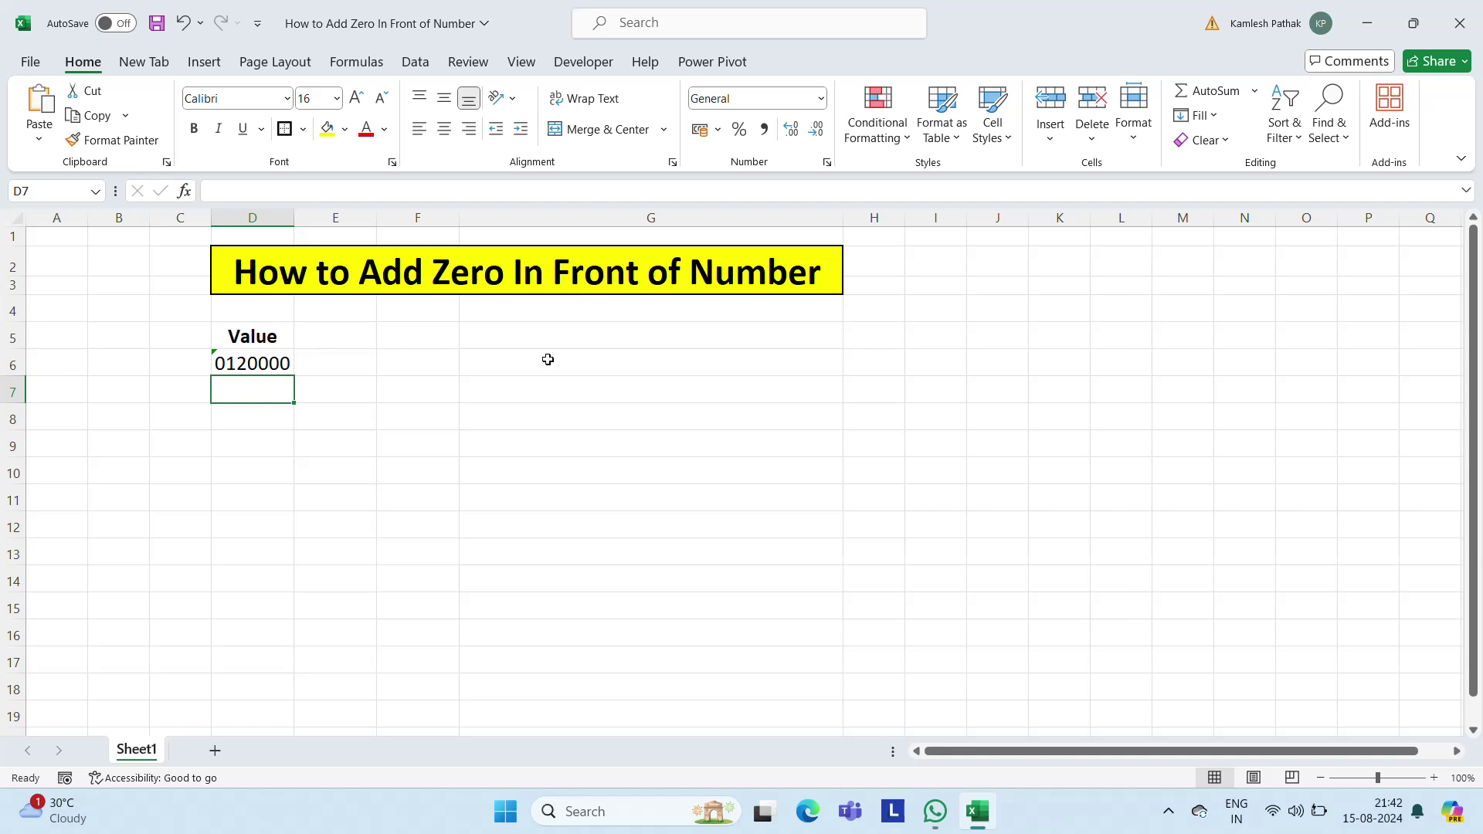
text('025)
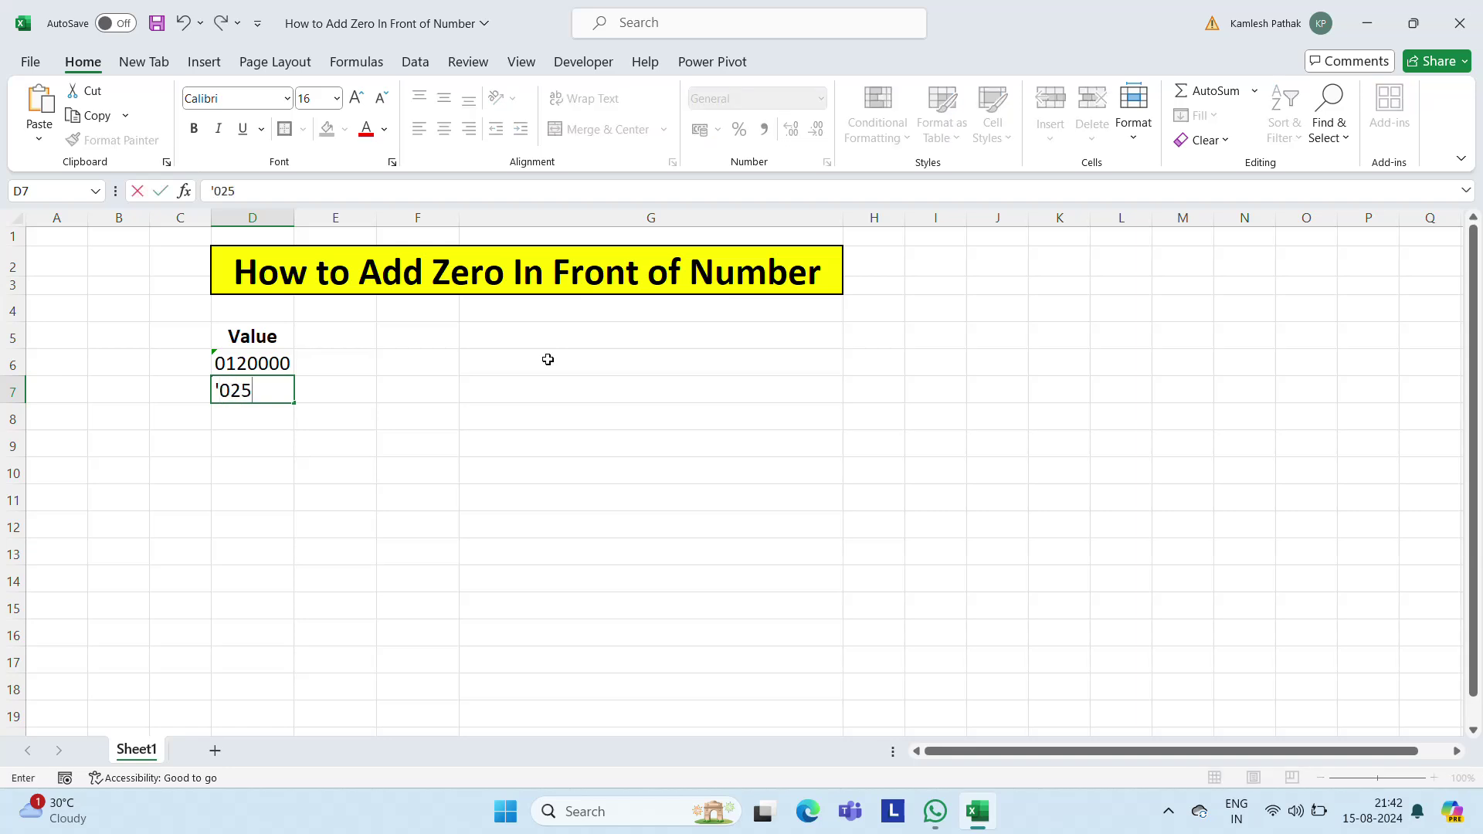
text(000)
key(Return)
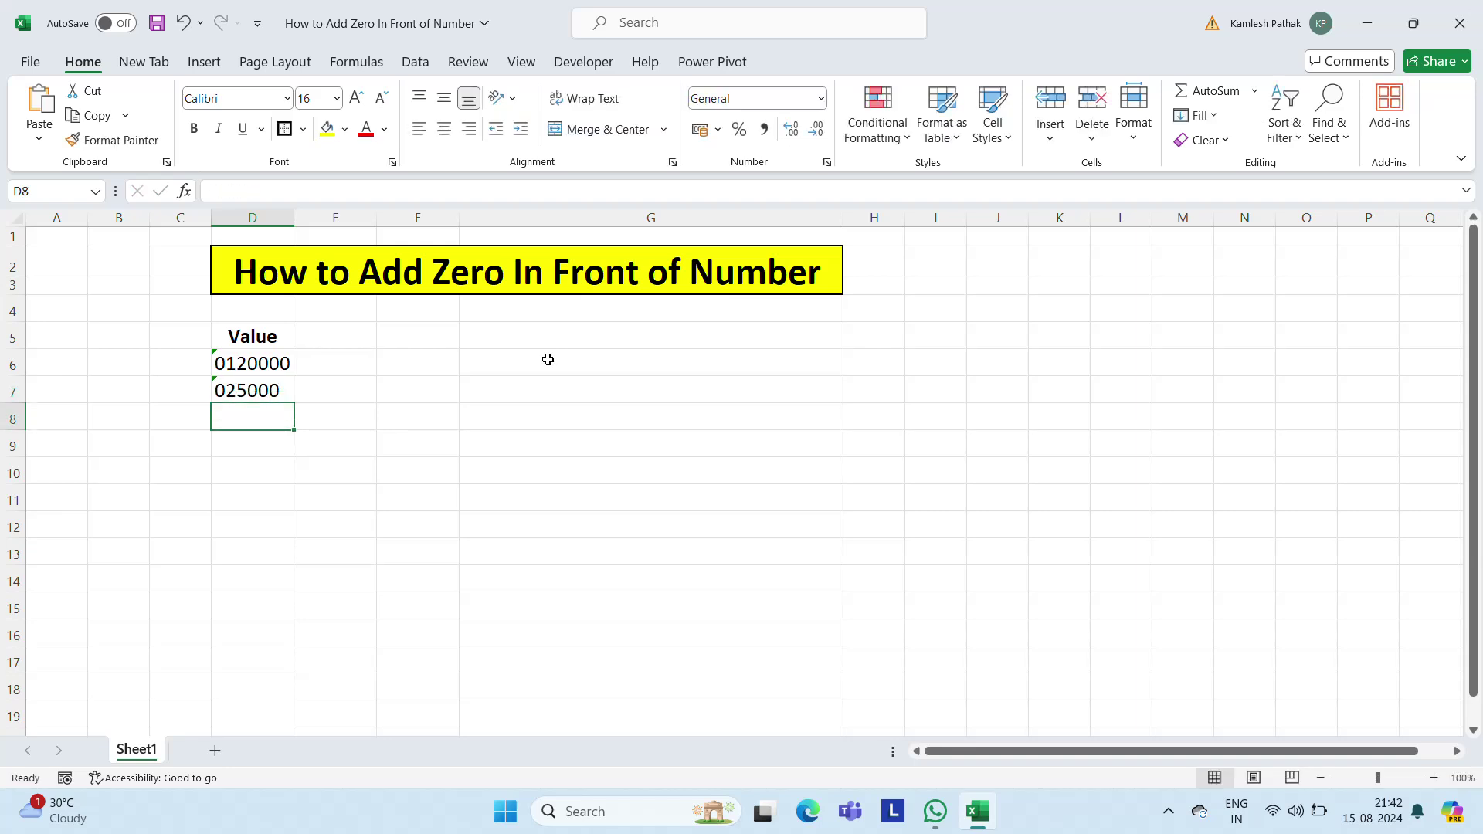
text(')
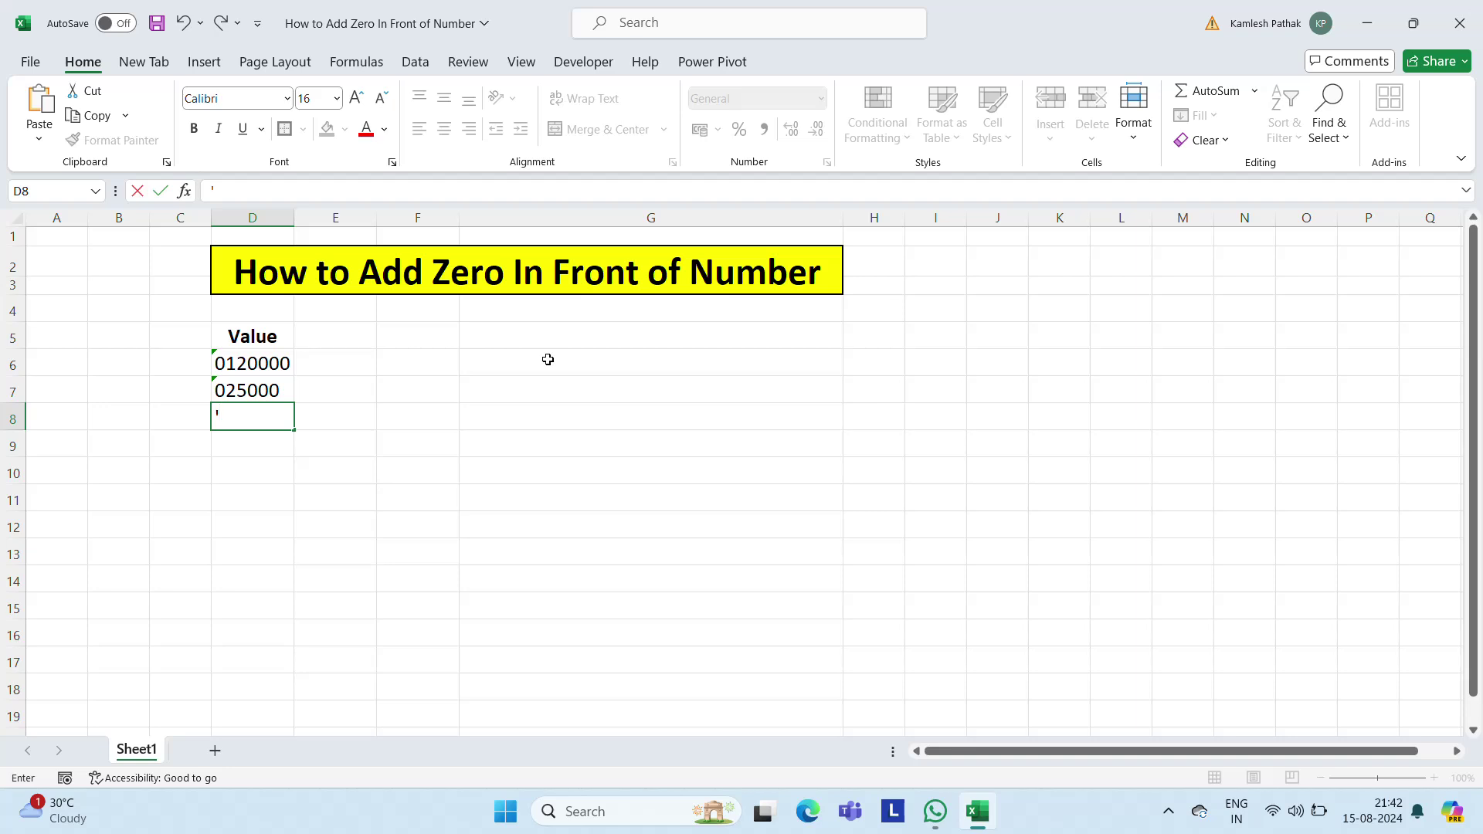
text(00005)
text(0000)
key(Return)
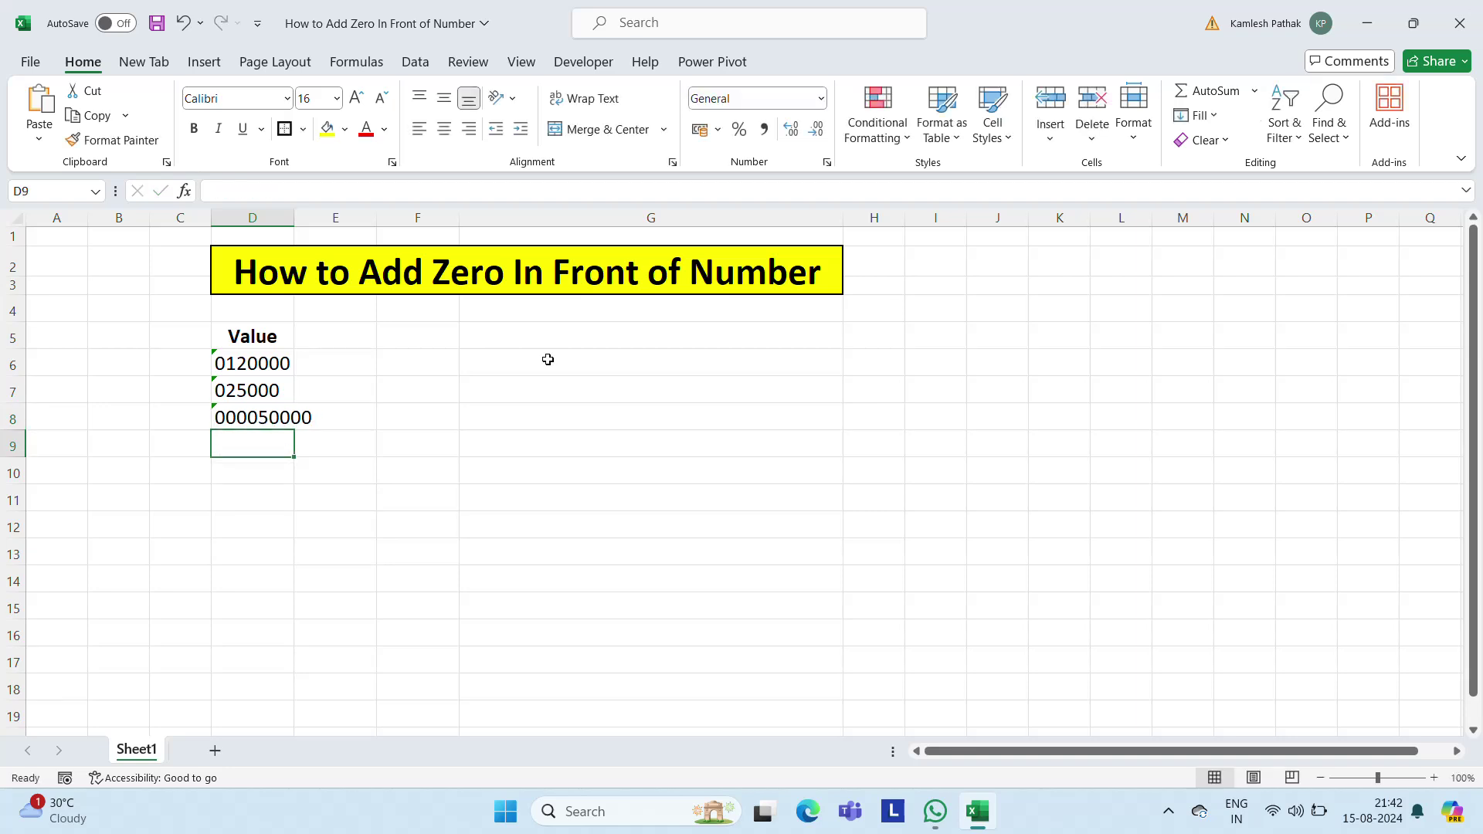
double_click(294, 217)
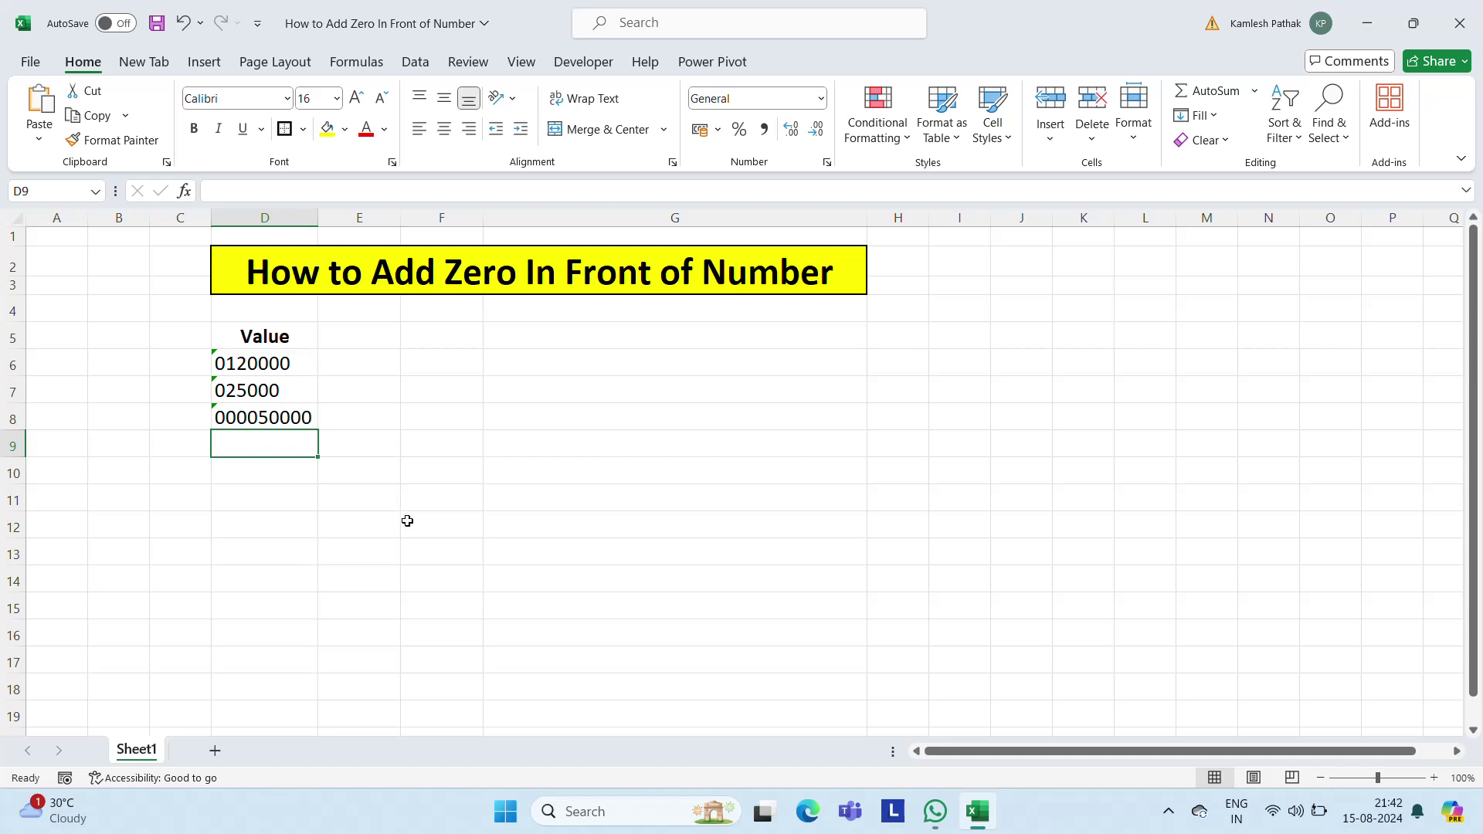
- Enter '00500 in D9 and '098000 in D10 as text
text(')
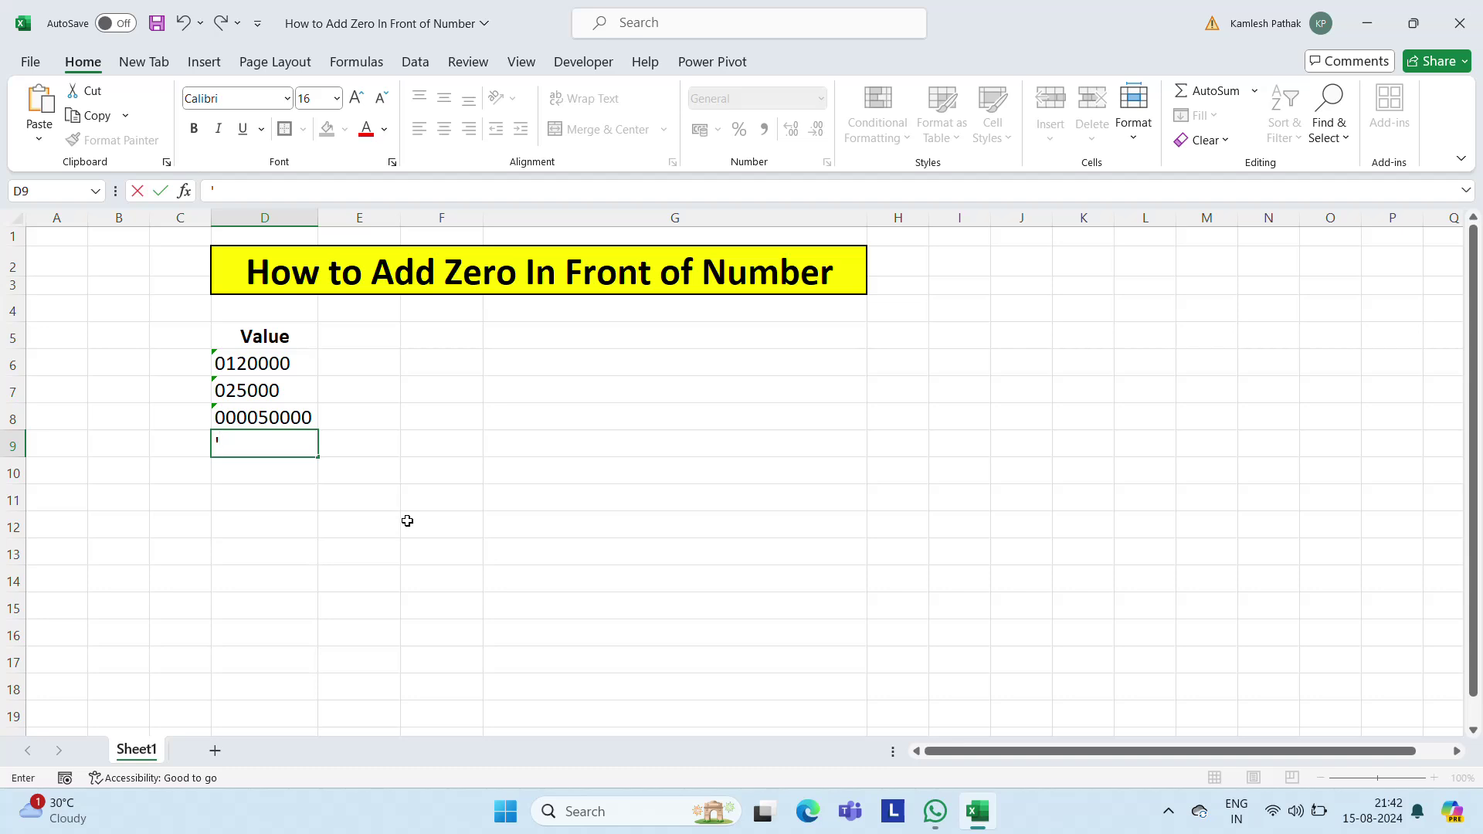
text(00)
text(500)
key(Return)
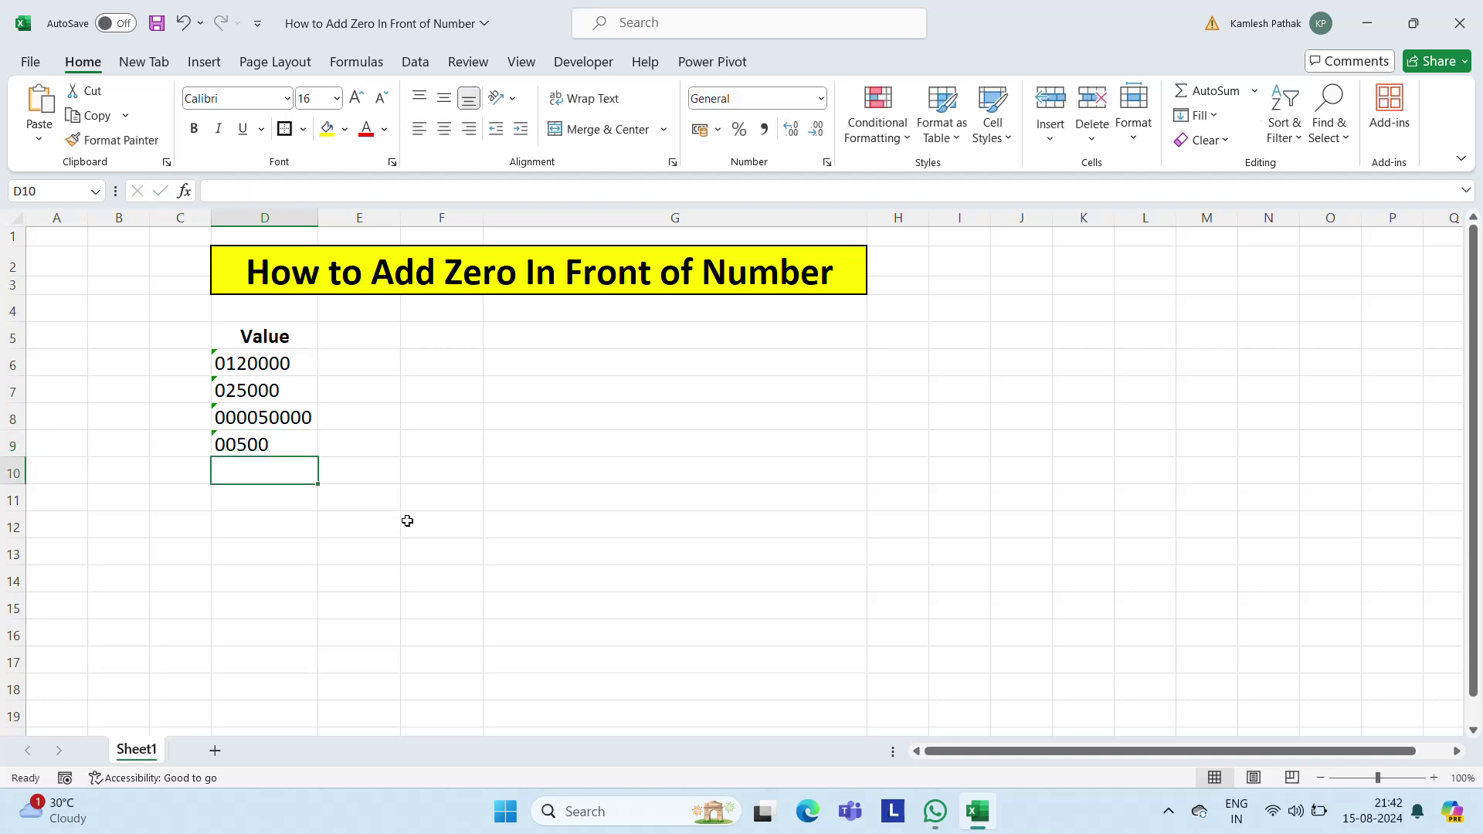
text(')
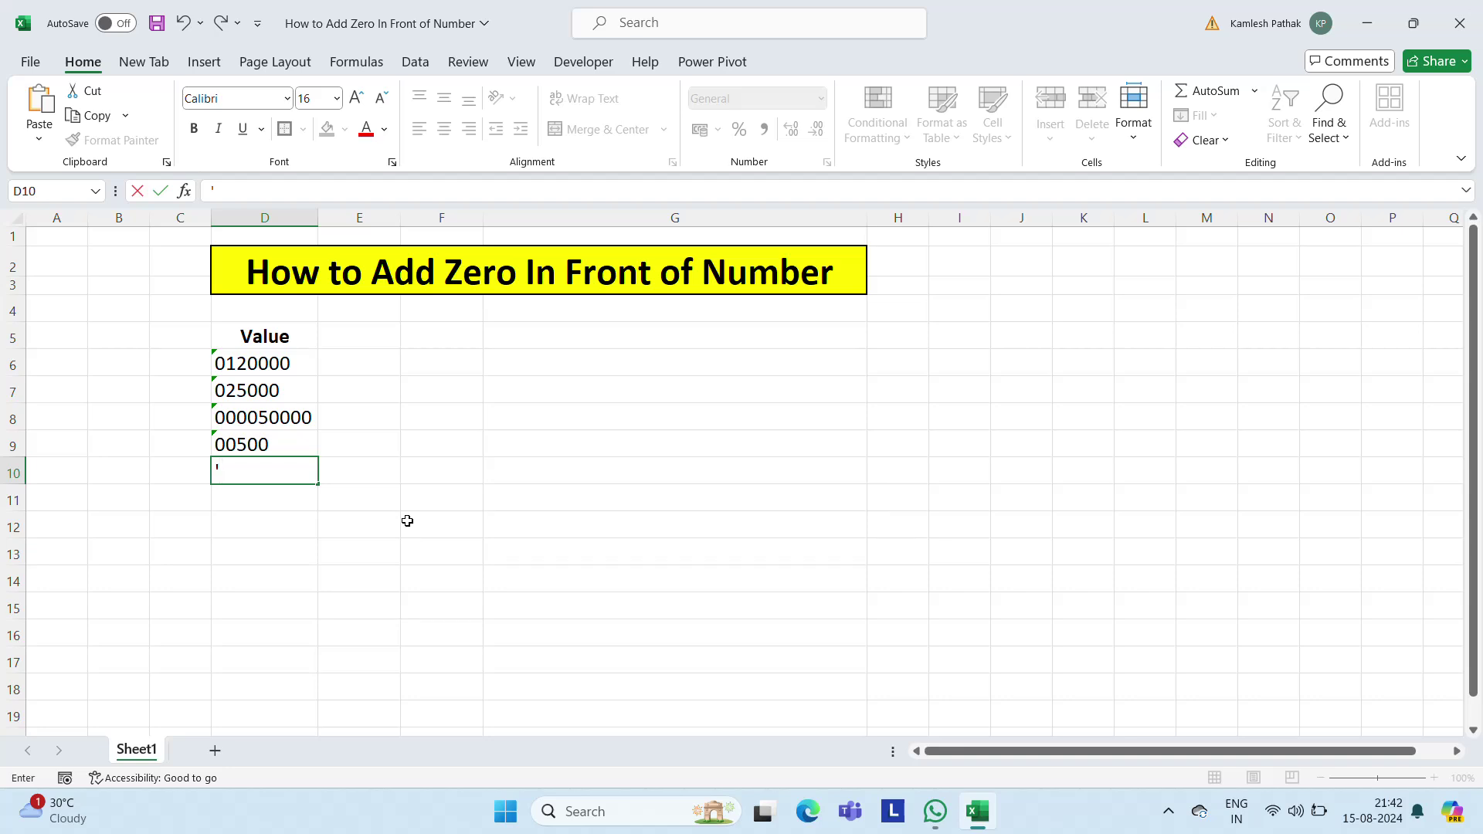
text(098)
text(000)
key(Return)
key(Up)
key(Up)
key(Up)
key(Up)
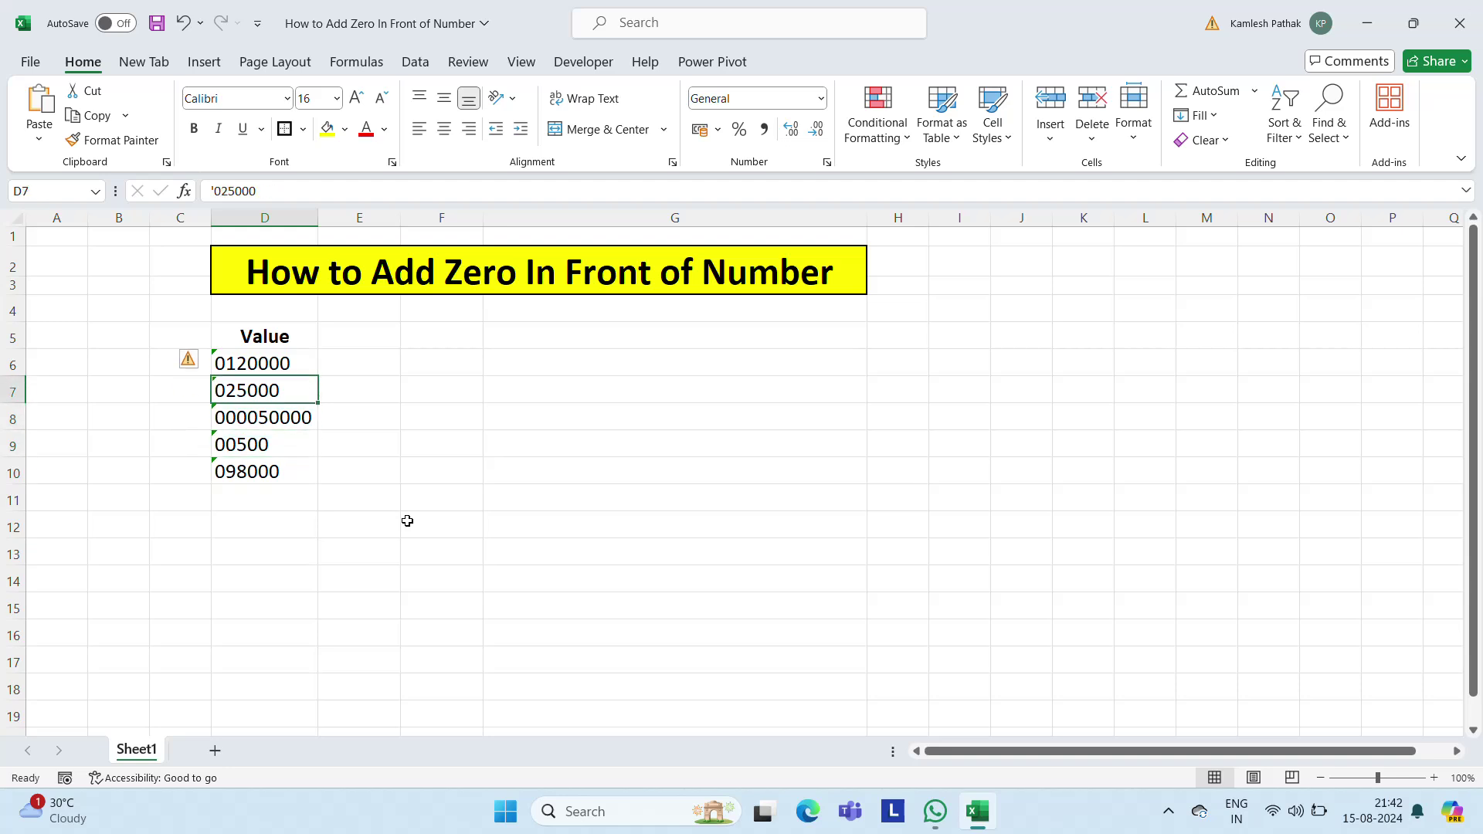
key(Up)
key(Down)
key(Down)
key(Up)
key(Up)
key(Up)
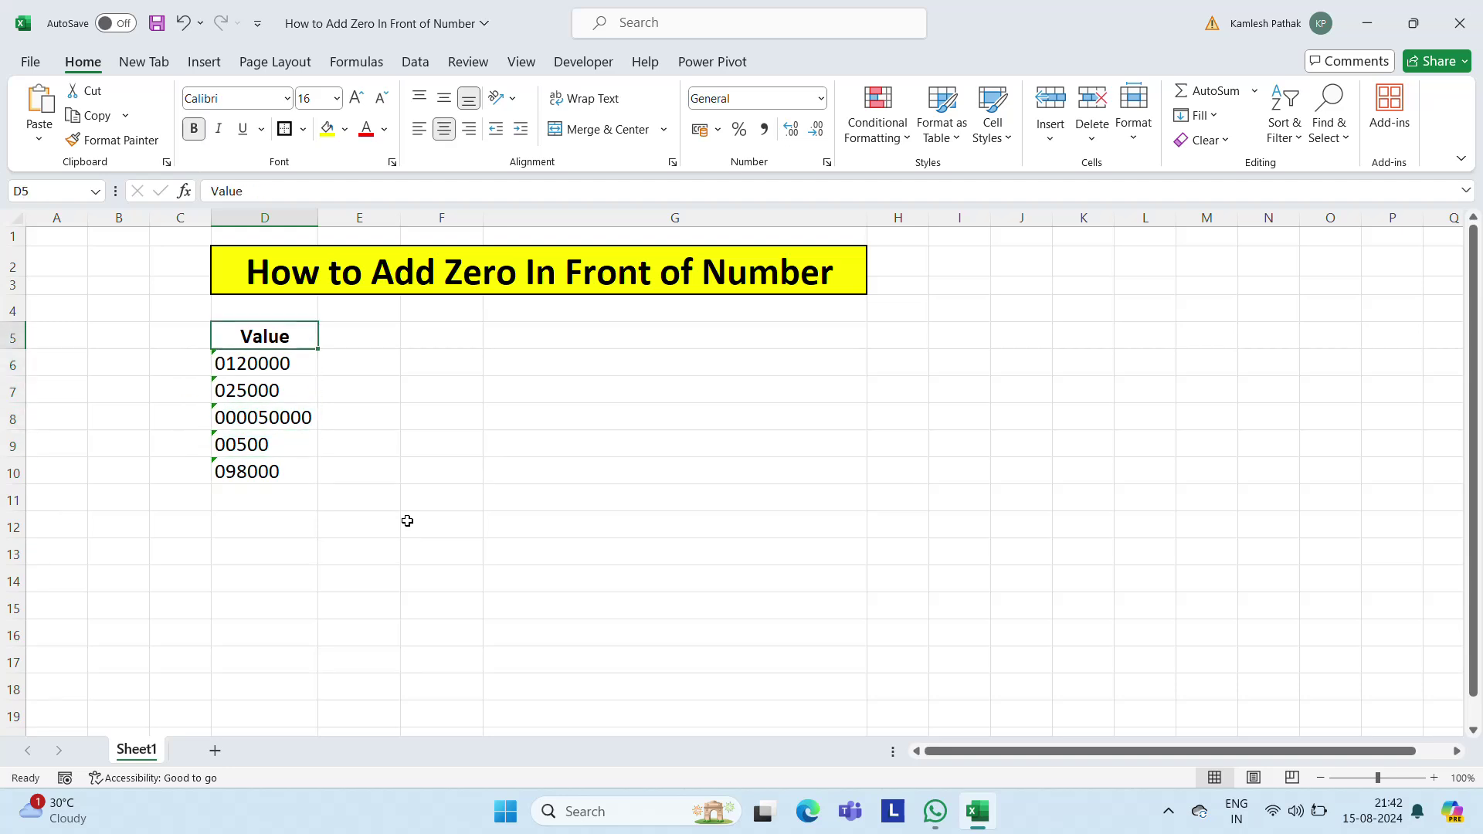
- Ignore the number-stored-as-text error on D6
click(246, 371)
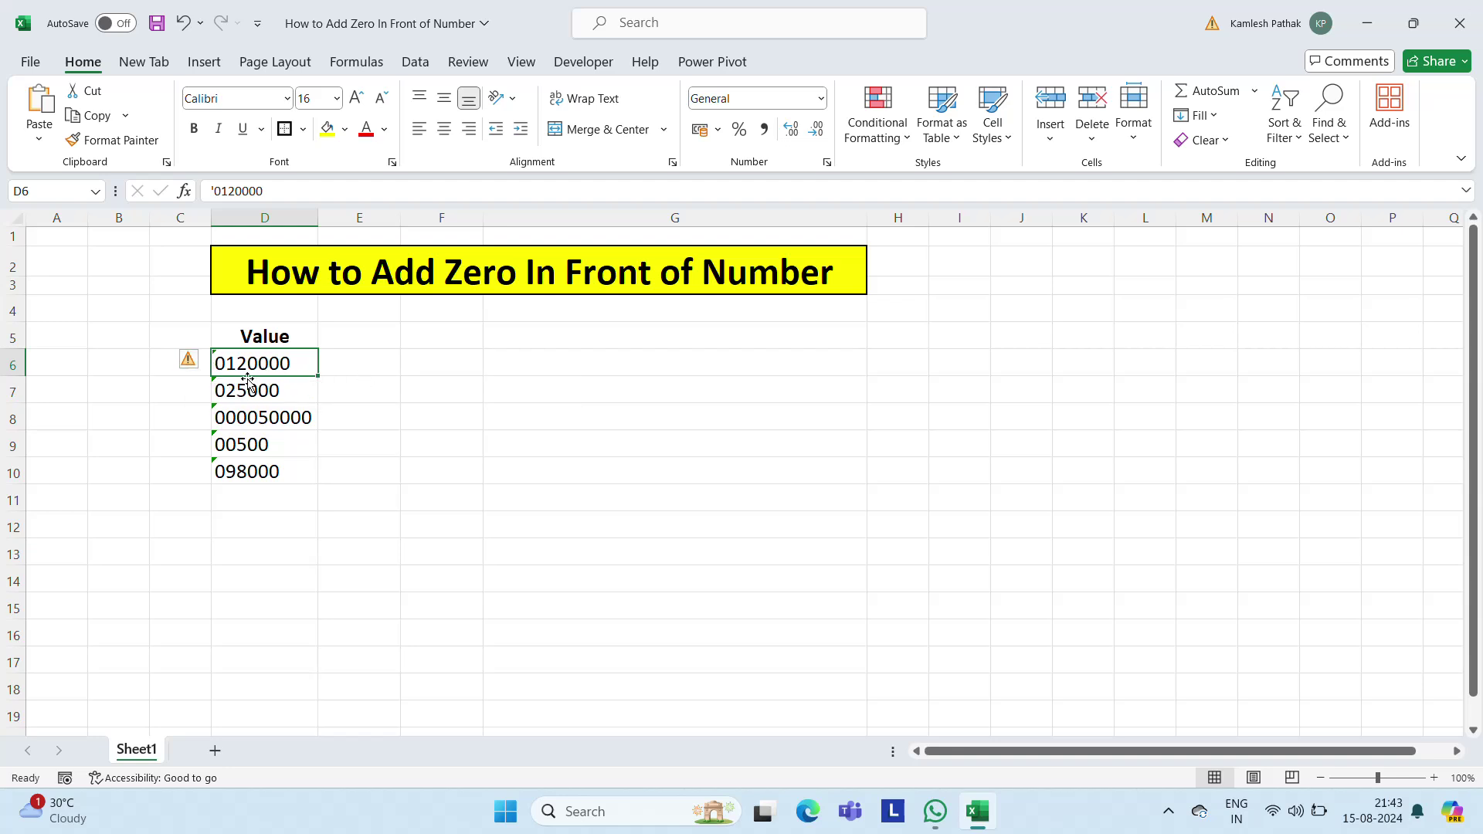
click(202, 362)
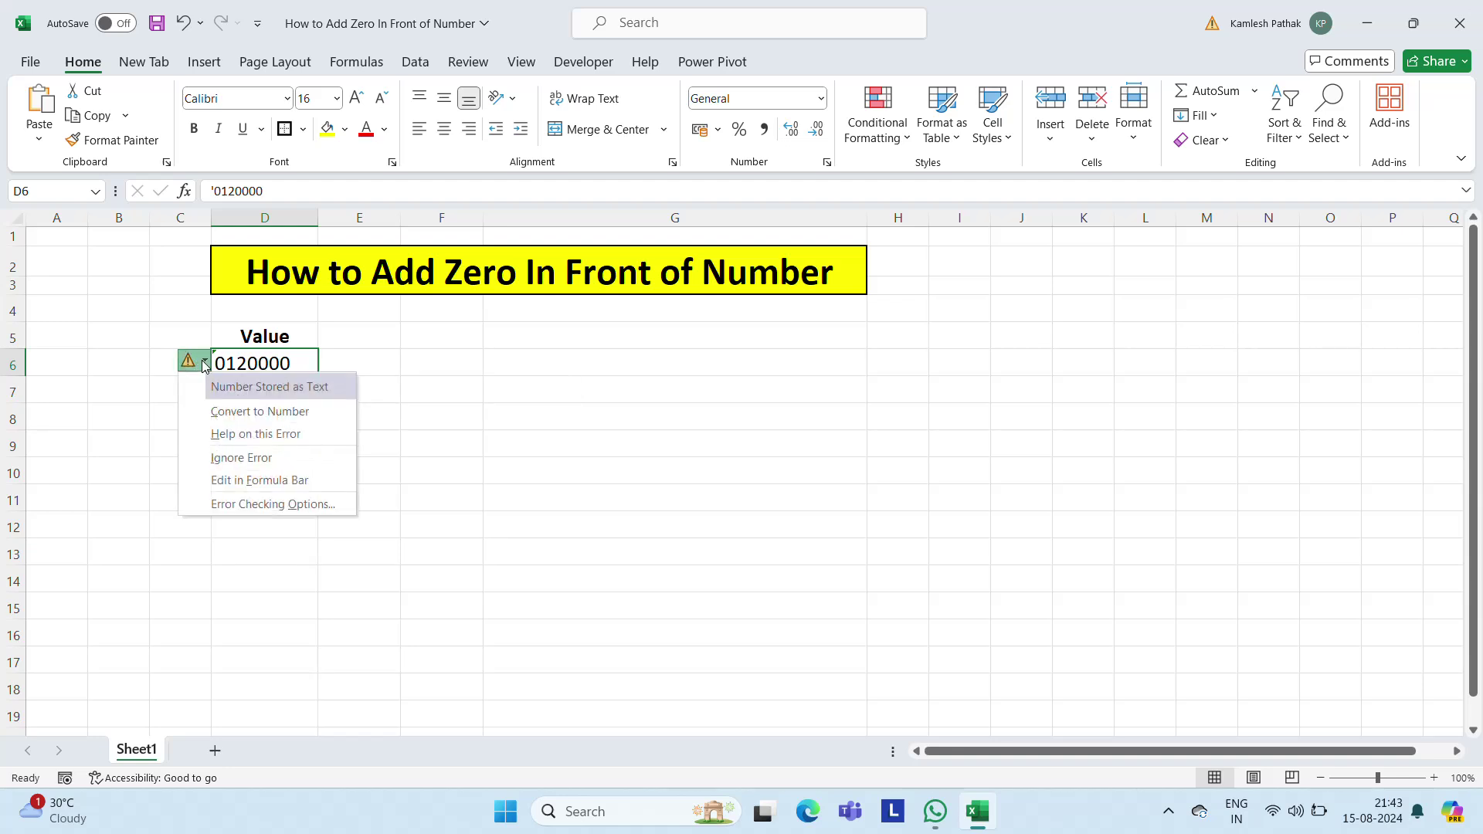
click(236, 459)
click(404, 397)
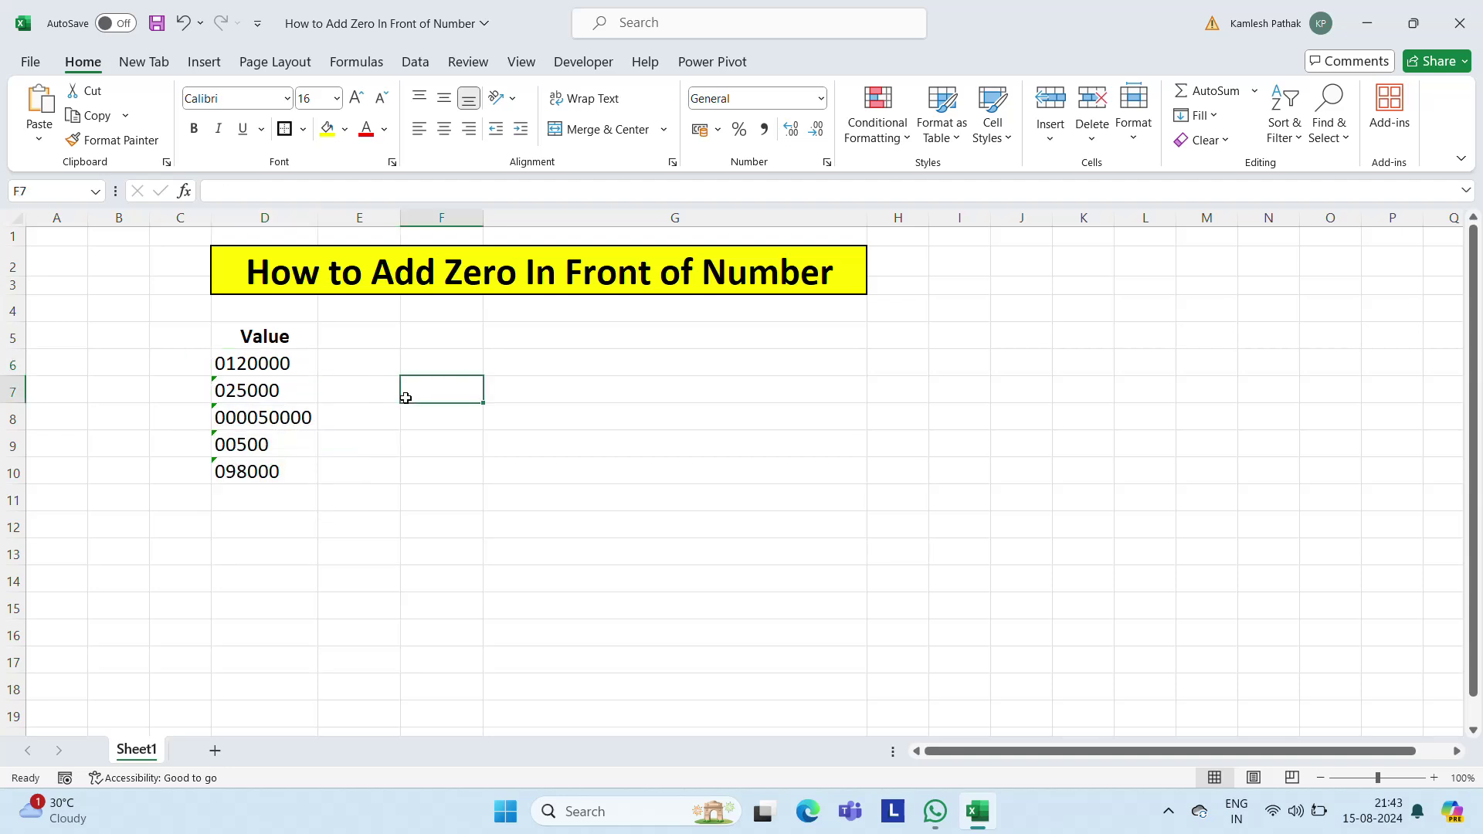
click(229, 372)
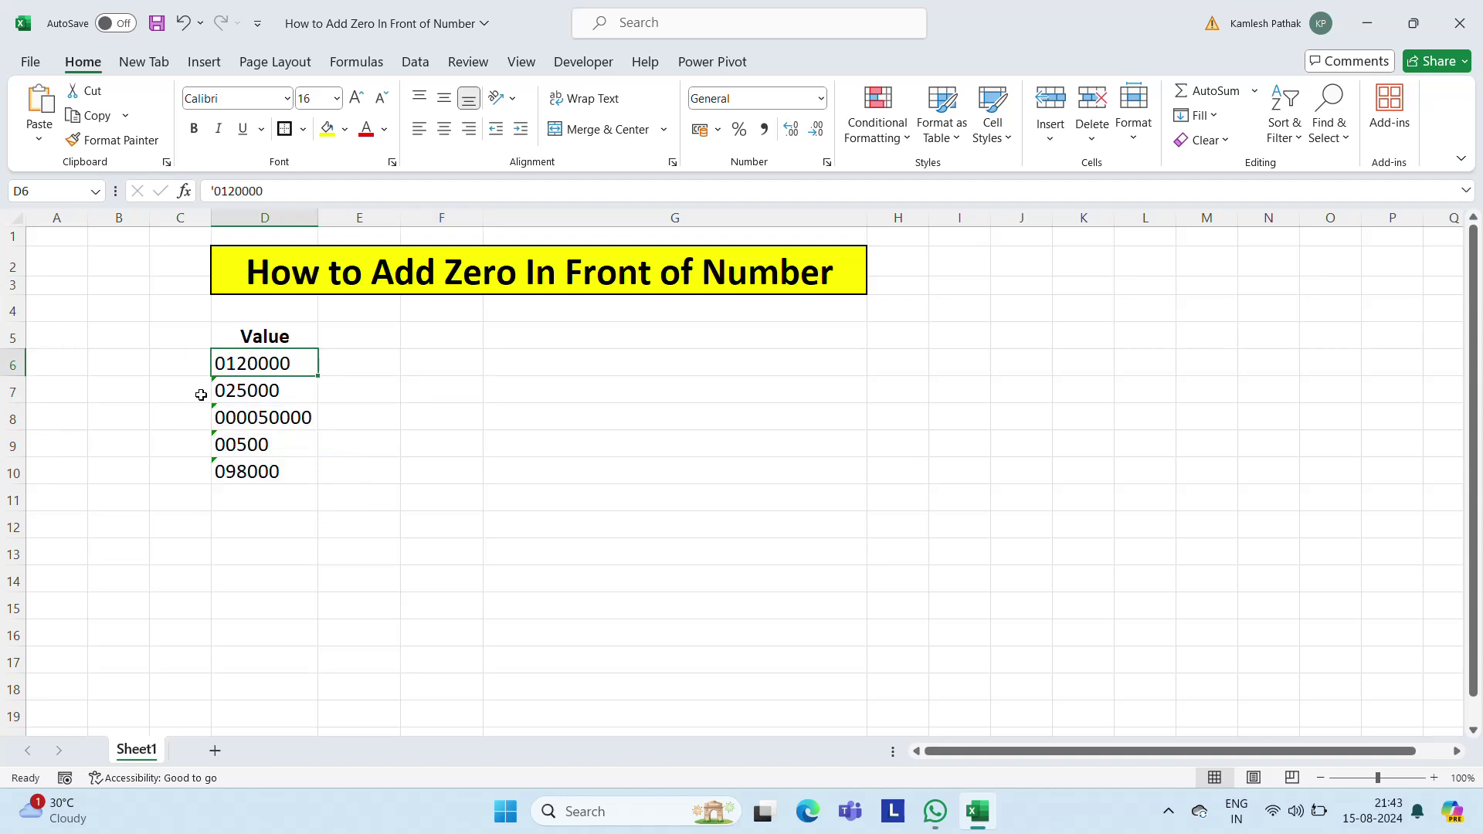
- Ignore the number-stored-as-text errors on D7 through D10 together
click(274, 400)
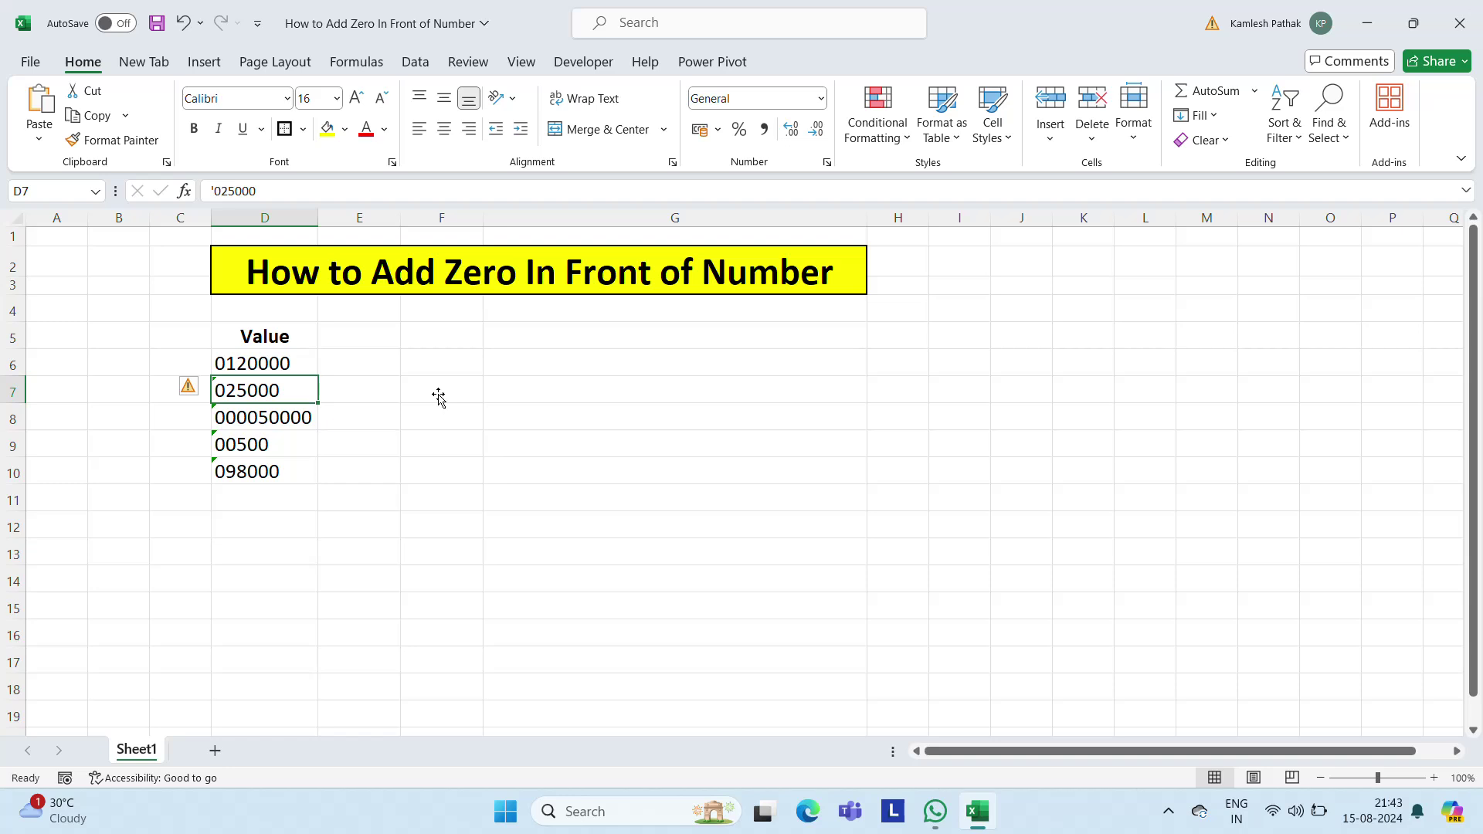
key(shift+Down)
key(shift+Down)
key(shift+Down)
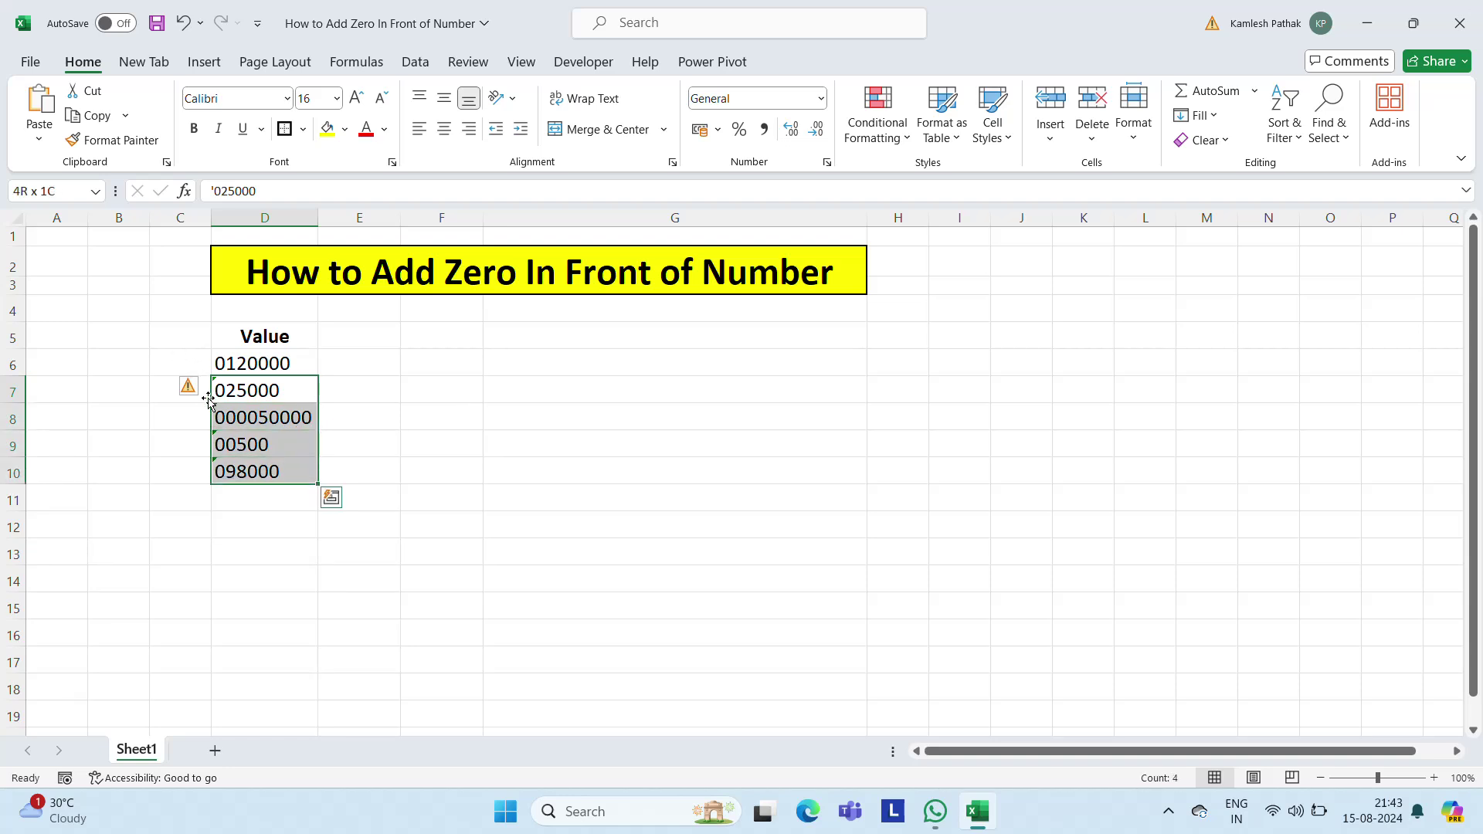
mouse_move(187, 386)
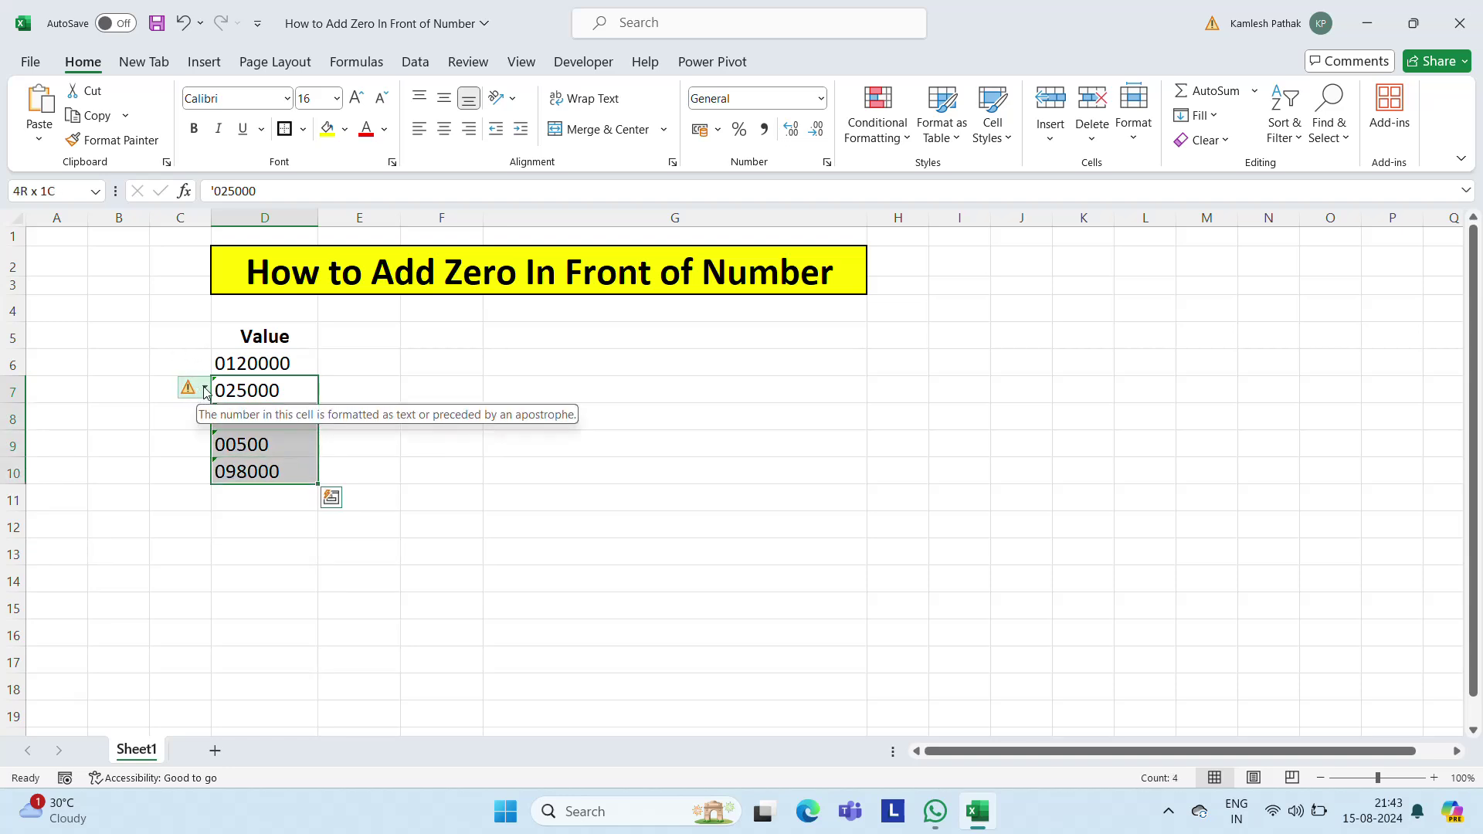
click(204, 390)
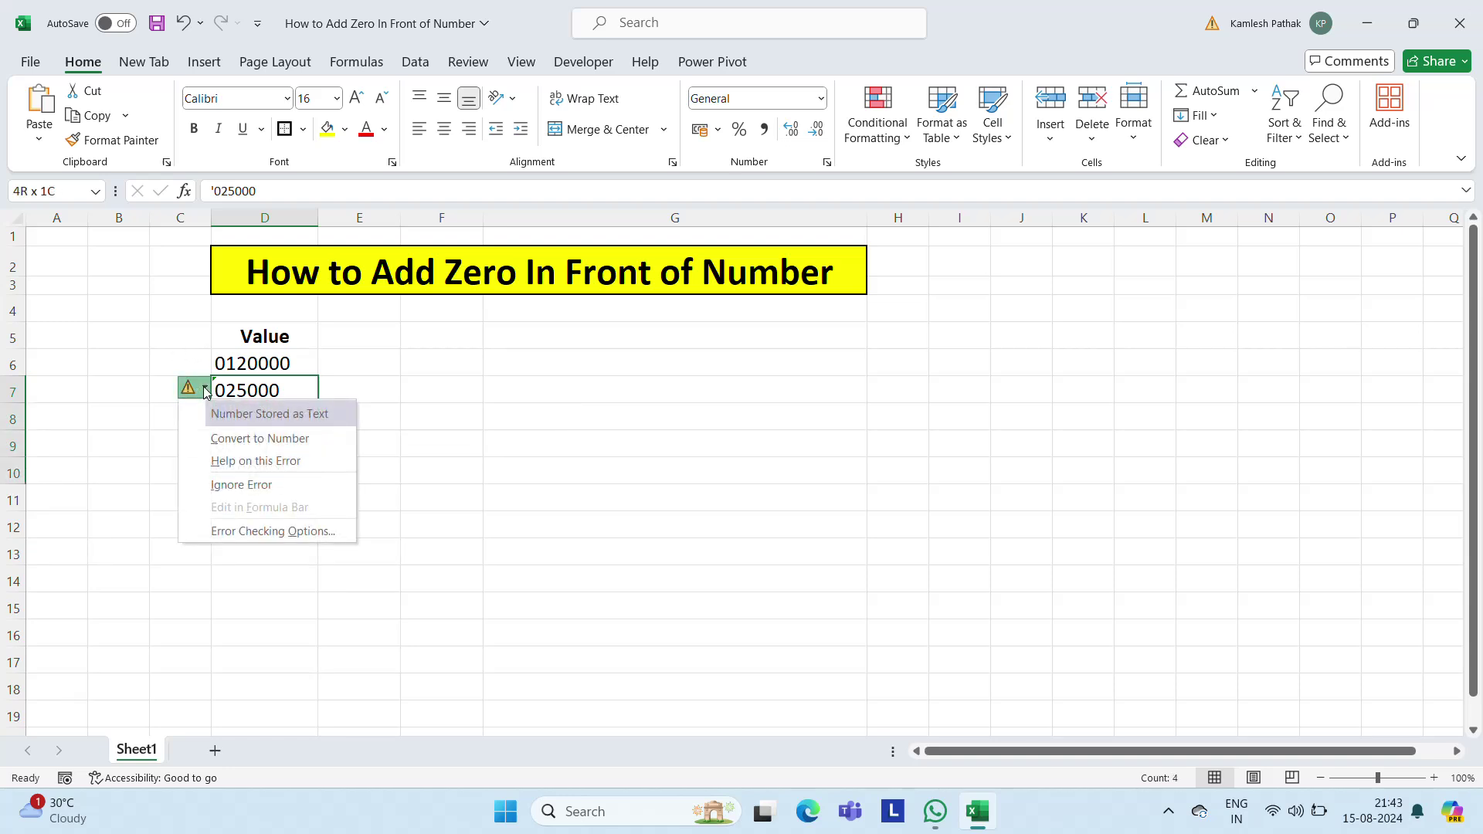
click(238, 484)
click(471, 406)
- Step through D6:D10 in edit mode to reveal each entry's leading apostrophe
key(Up)
key(Up)
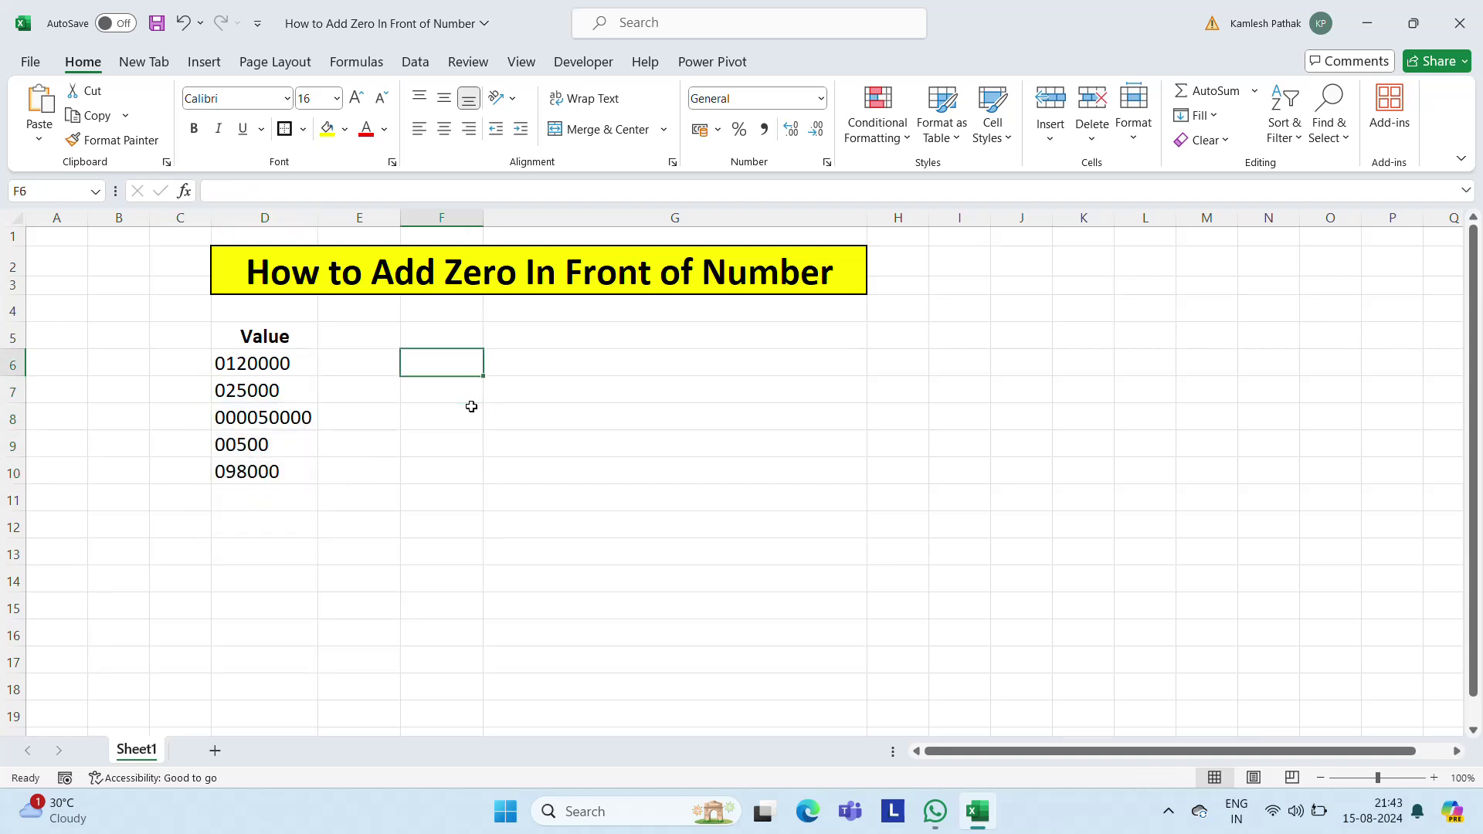
key(Left)
key(Left)
key(Left)
key(Right)
key(ctrl+shift+Down)
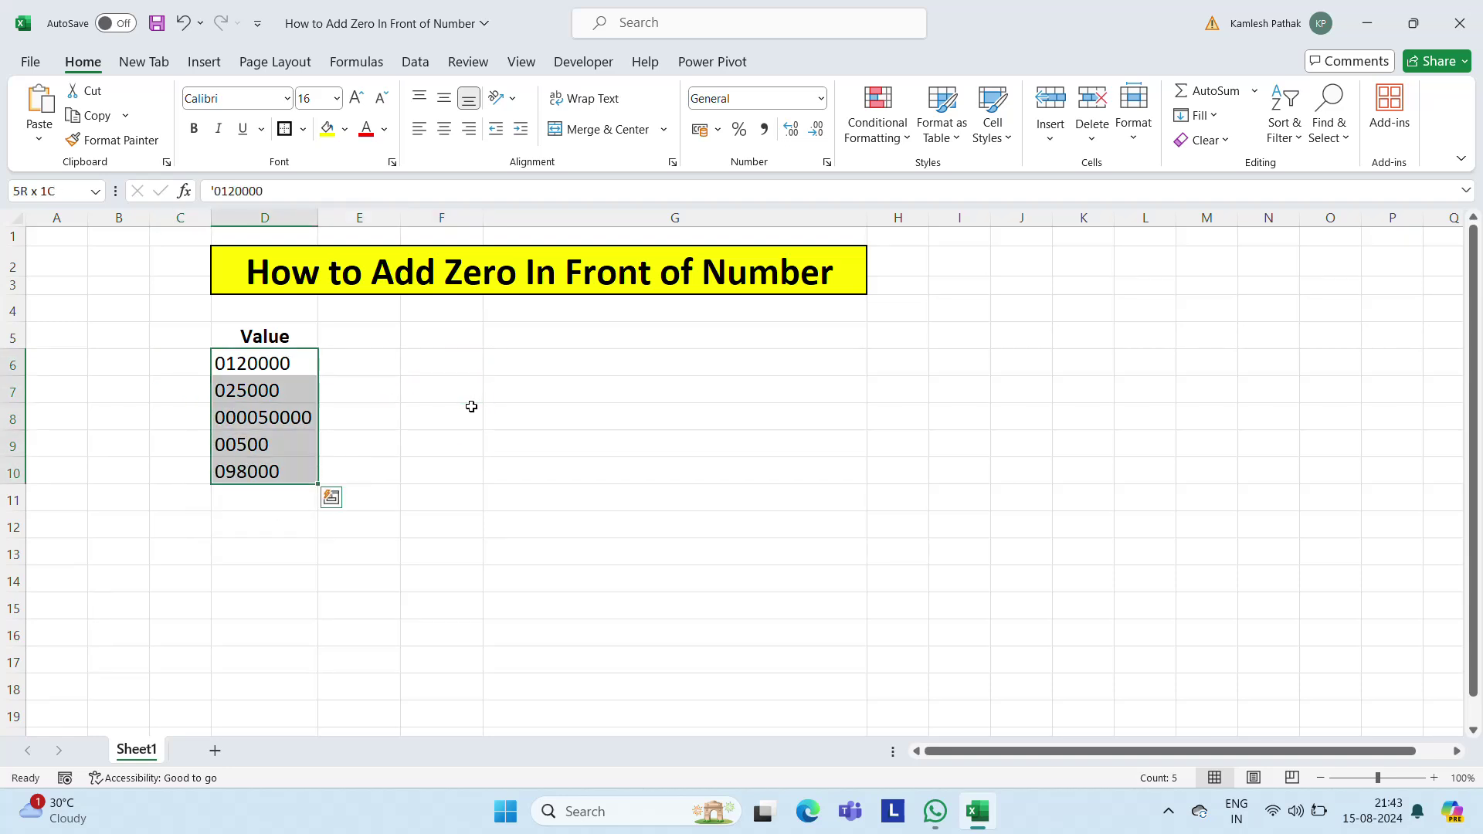
key(Down)
key(Up)
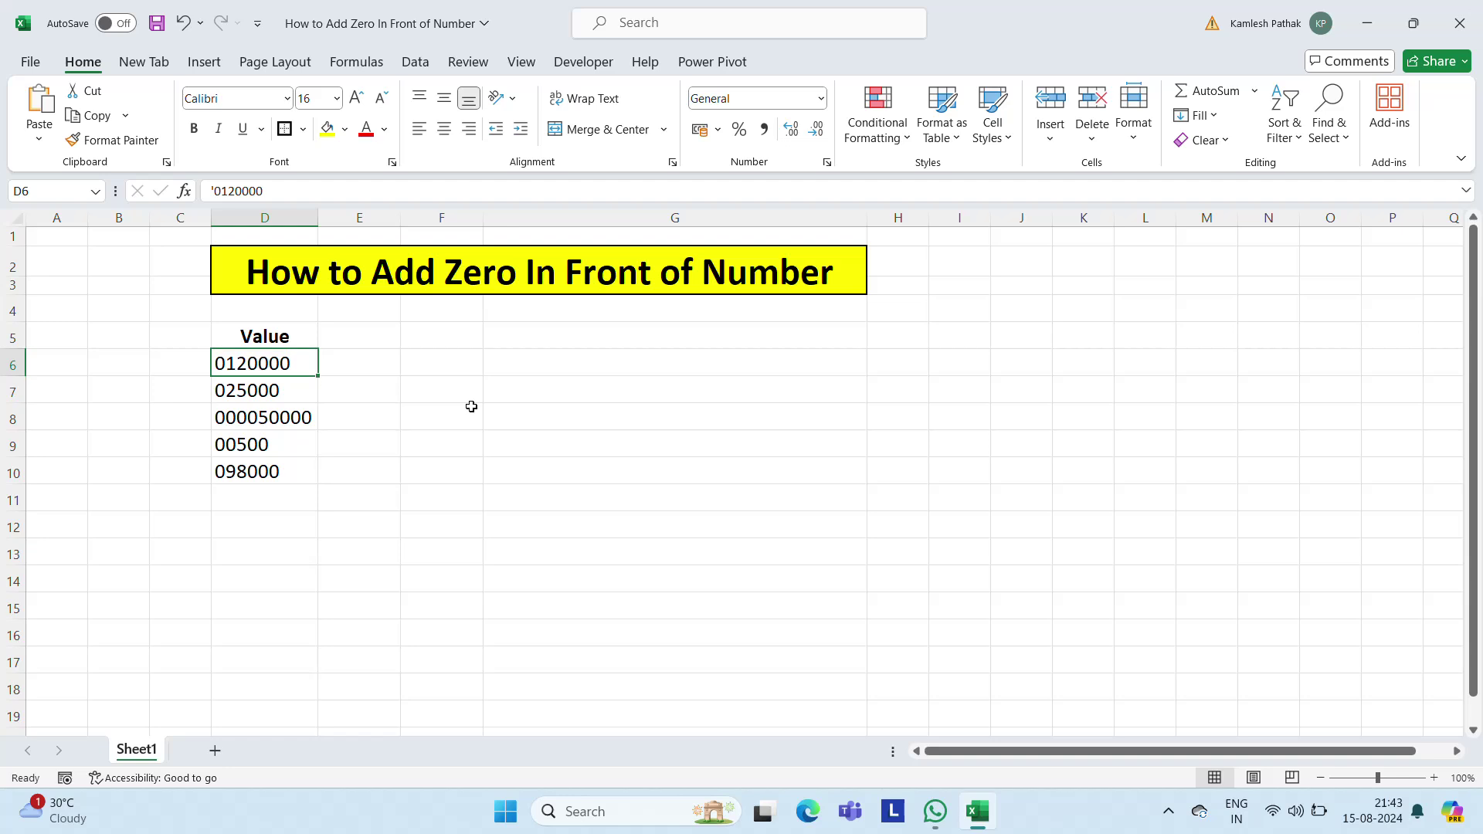
key(F2)
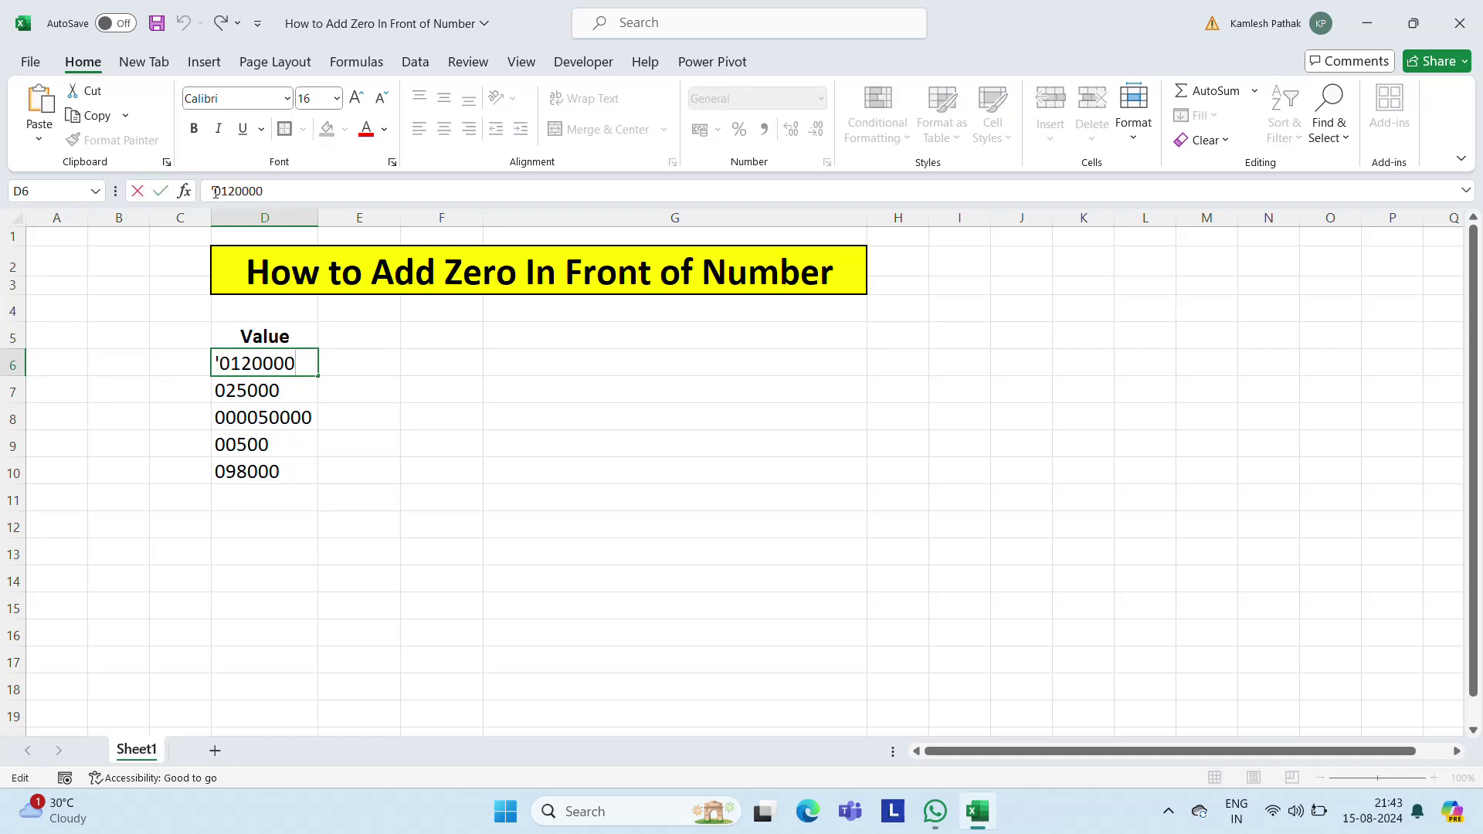
key(Return)
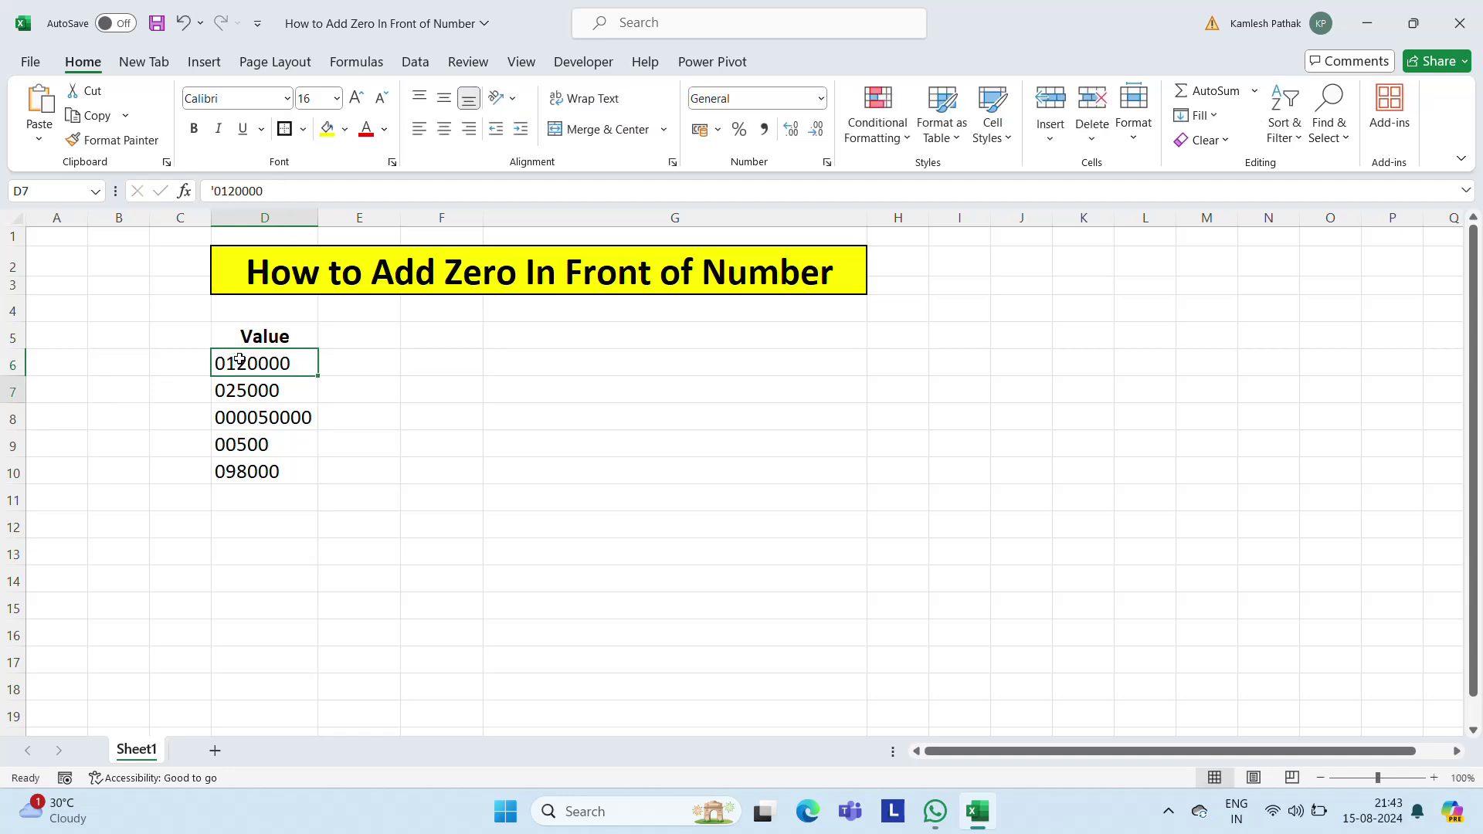
key(F2)
key(Return)
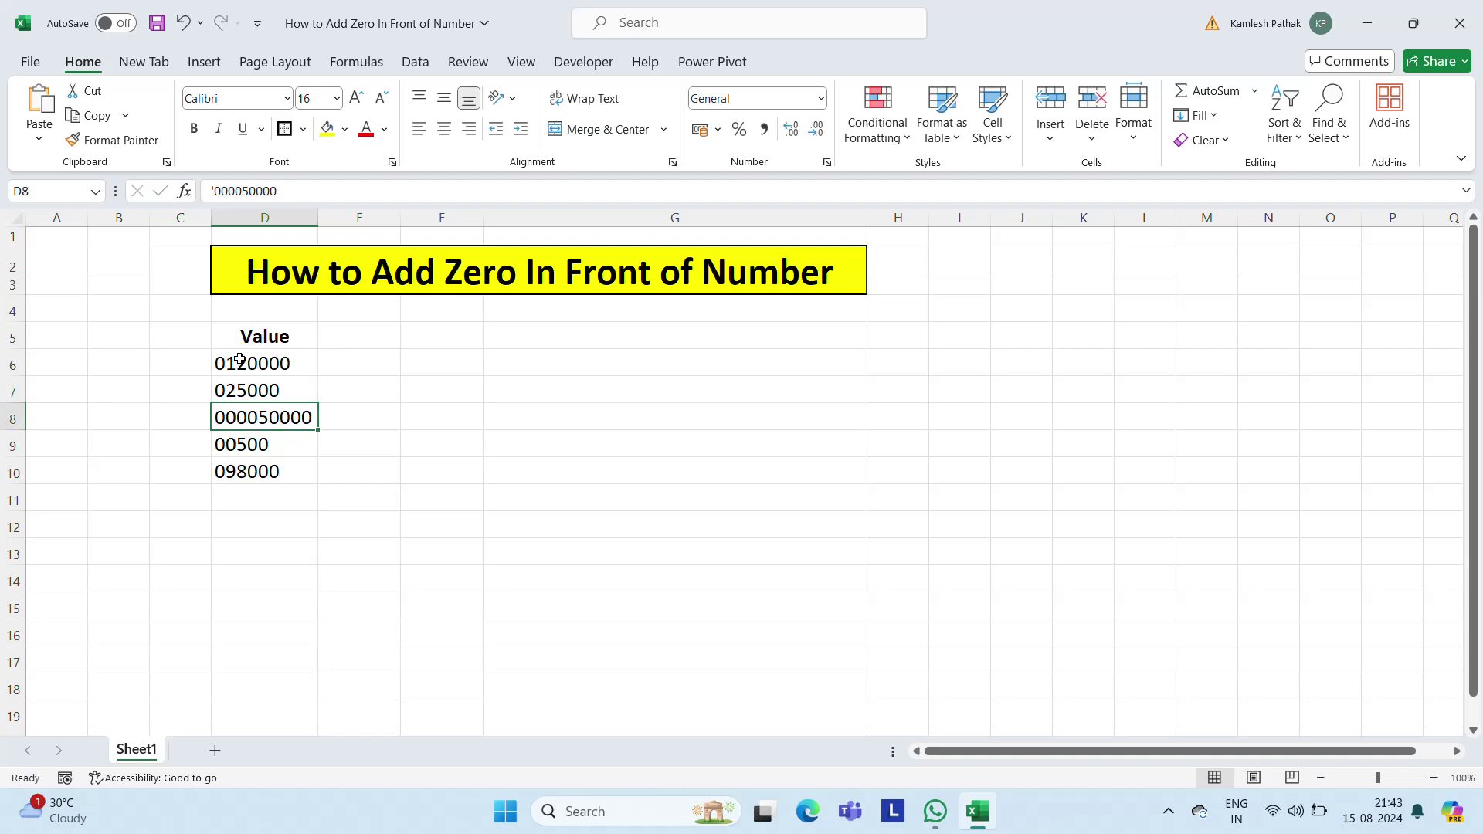
key(F2)
key(Return)
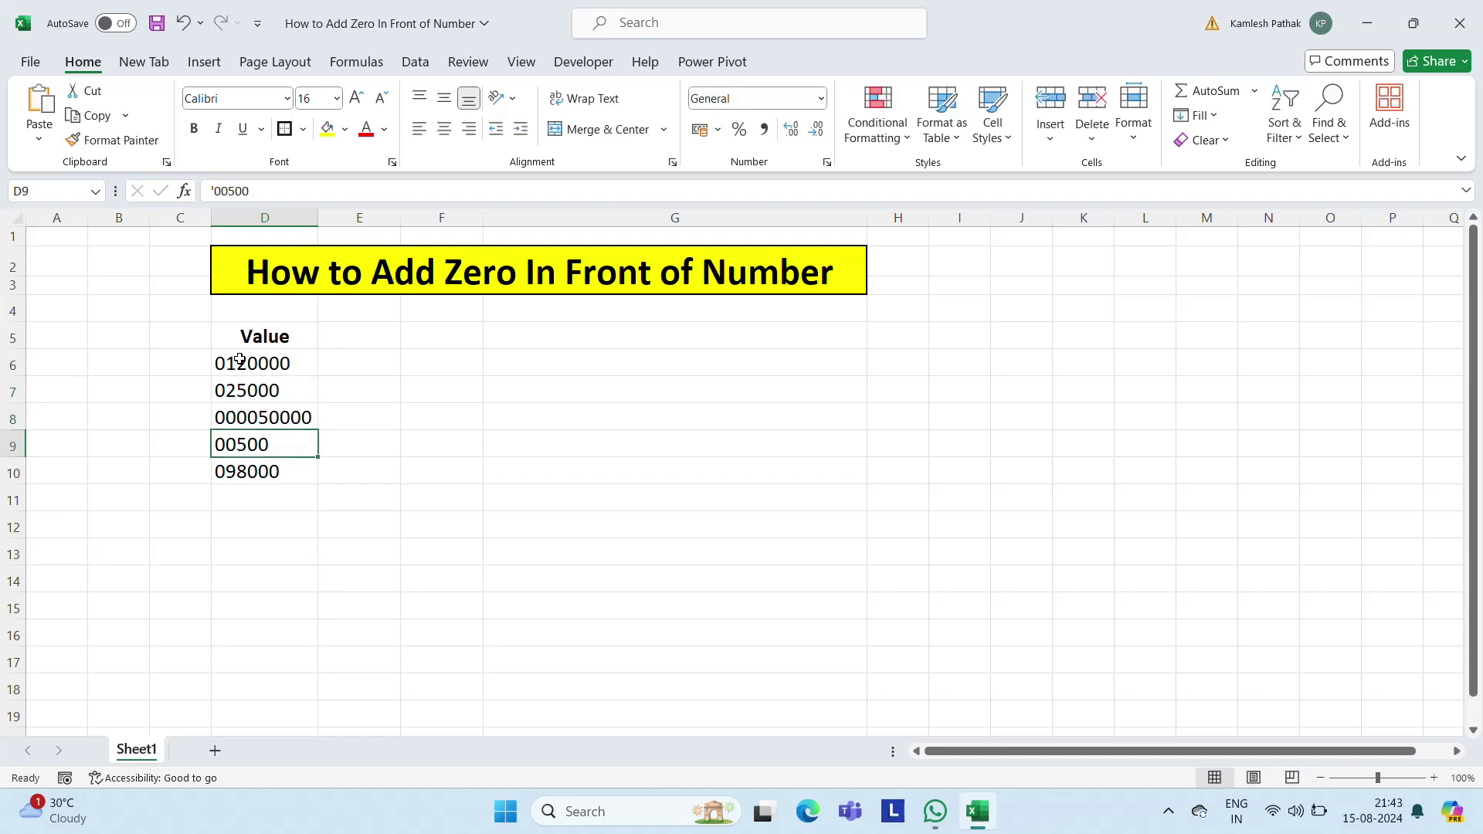
key(F2)
key(Return)
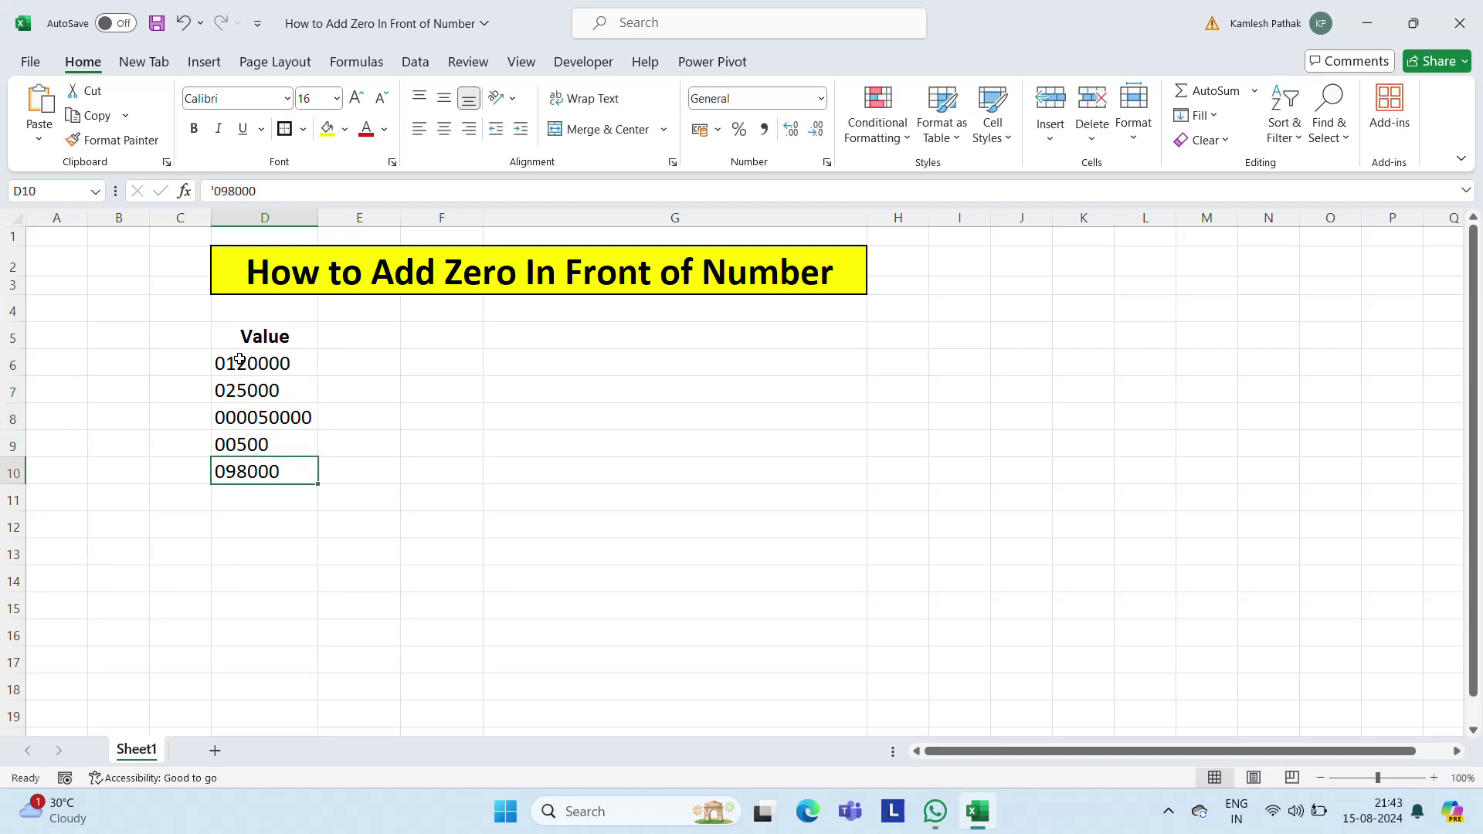
key(F2)
key(Escape)
- Select D6:D10 and delete all five text entries
key(Up)
key(Up)
key(Up)
key(Up)
key(Up)
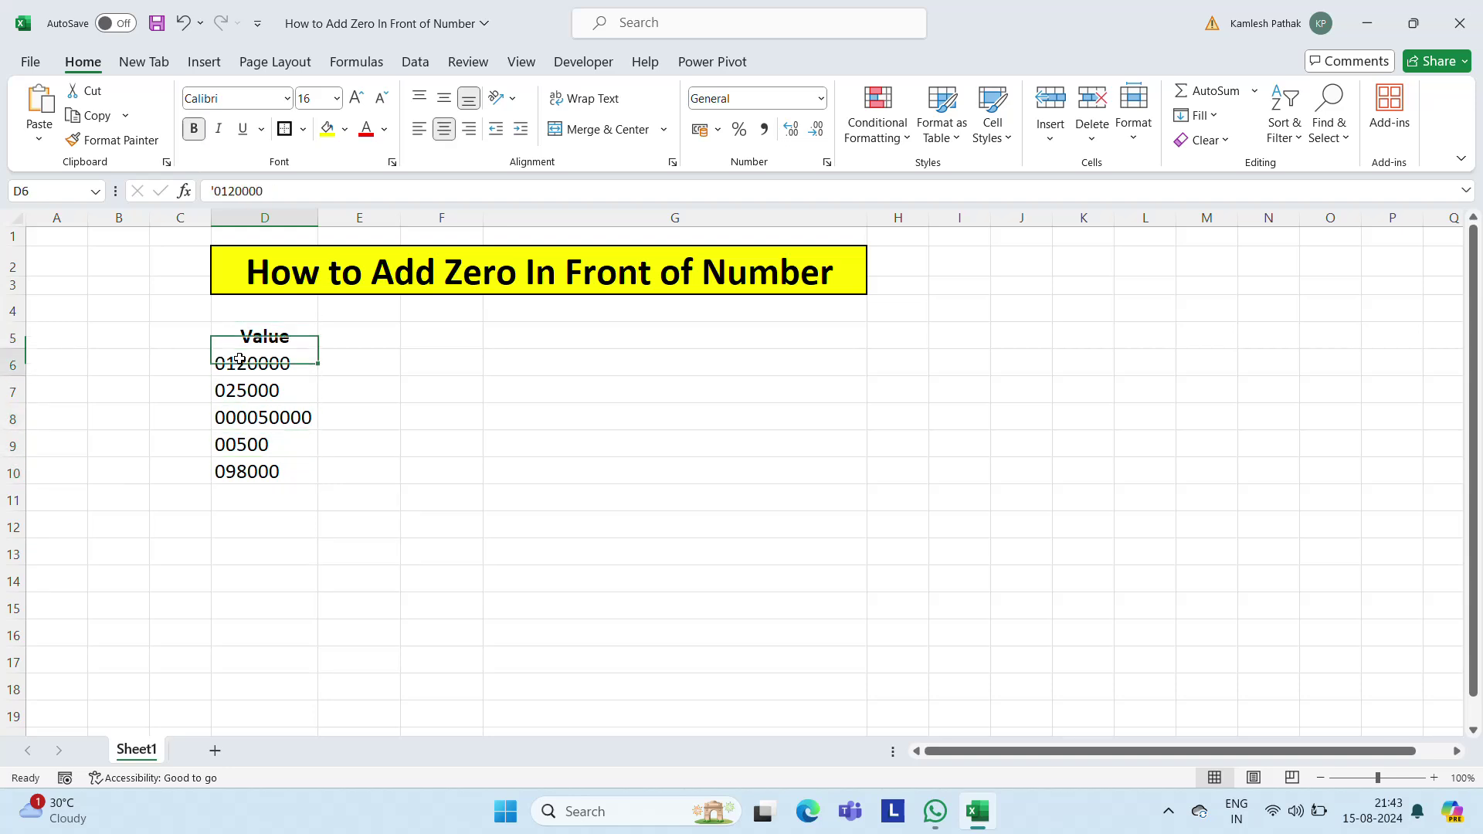
key(Down)
key(ctrl+shift+Down)
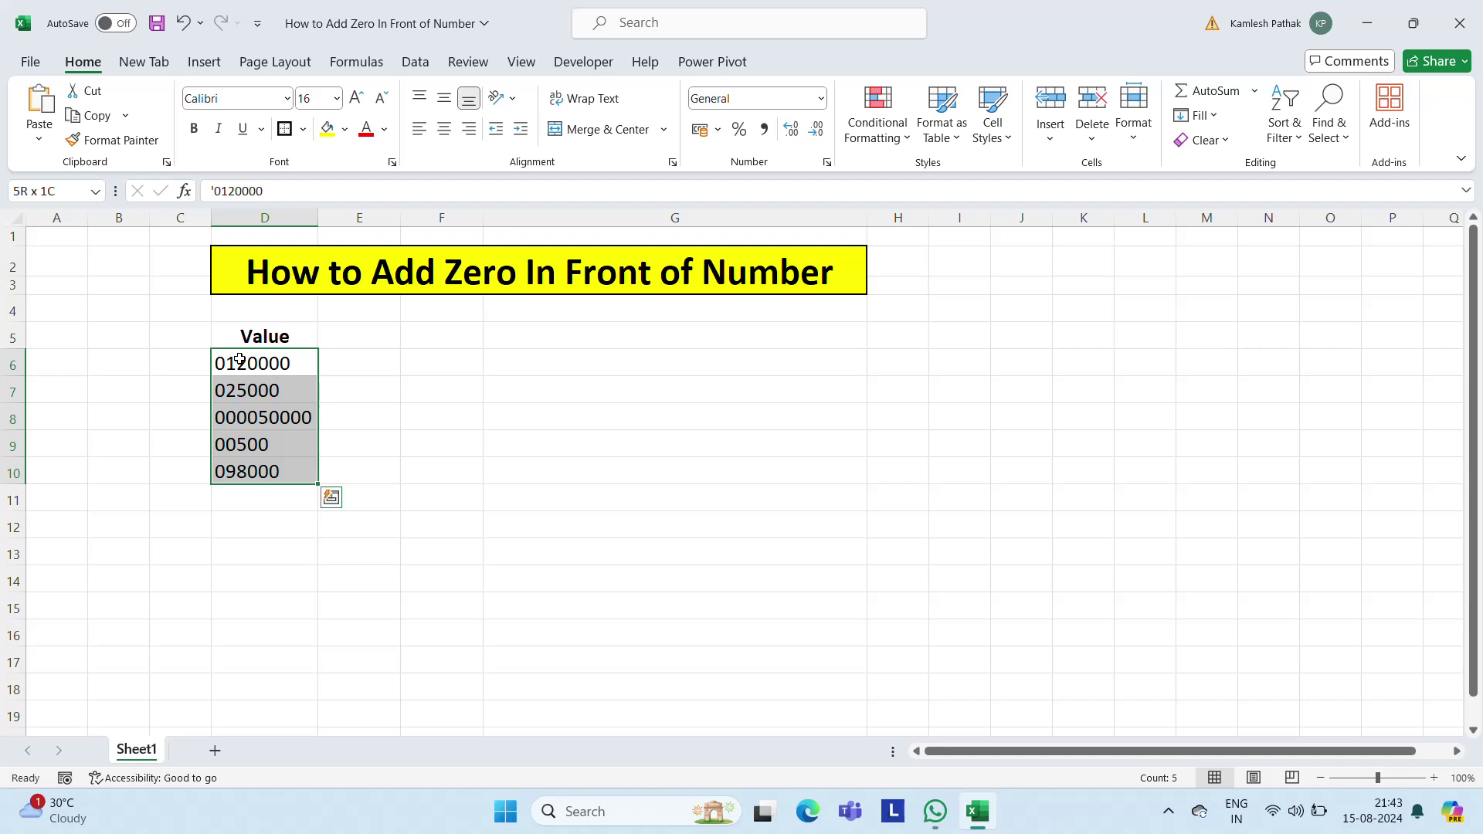
key(Delete)
- Enter '0002000 in F6 as text with its leading zeros
click(378, 367)
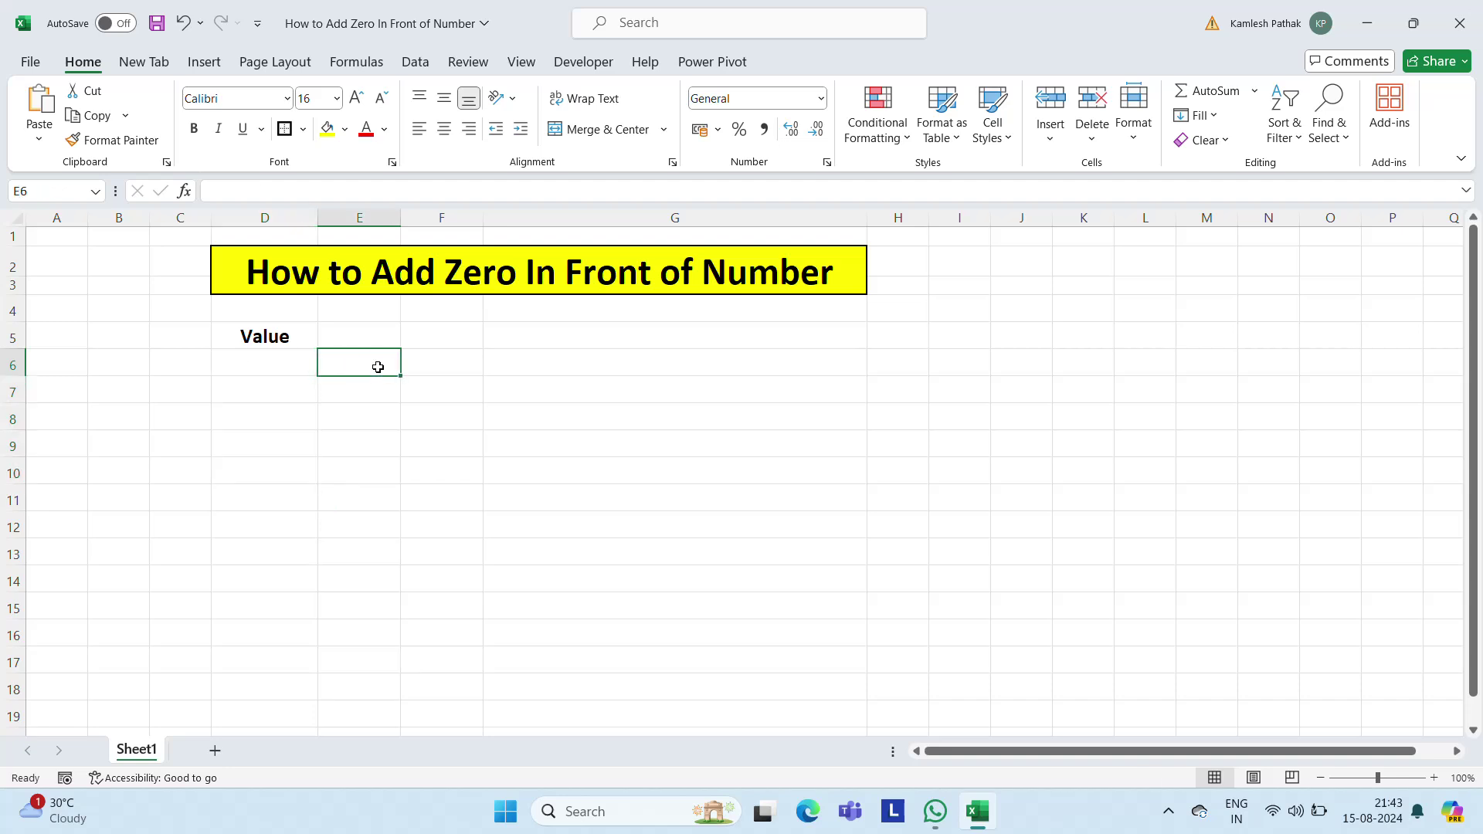
key(Left)
key(Right)
key(Right)
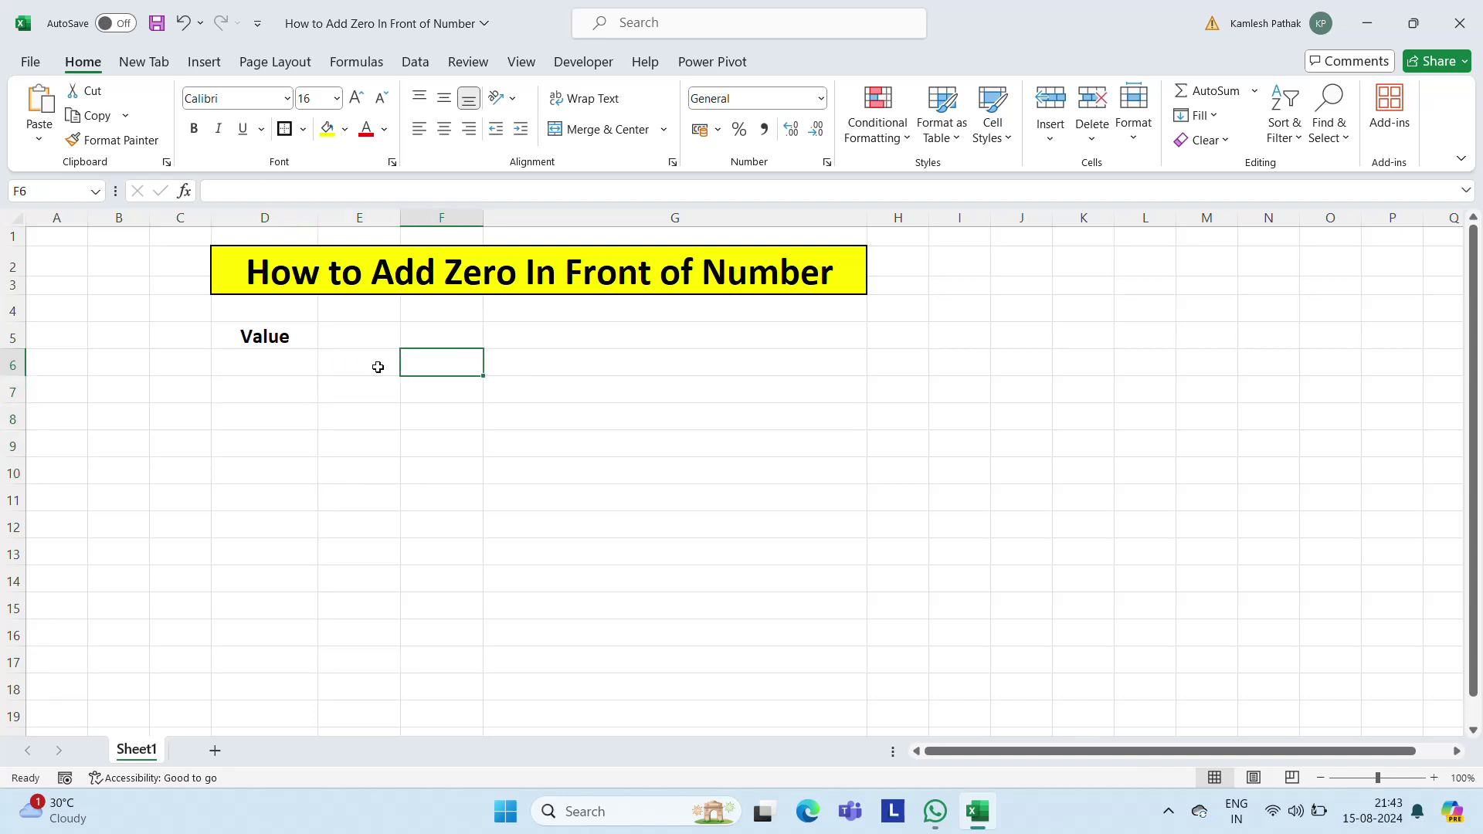
text(')
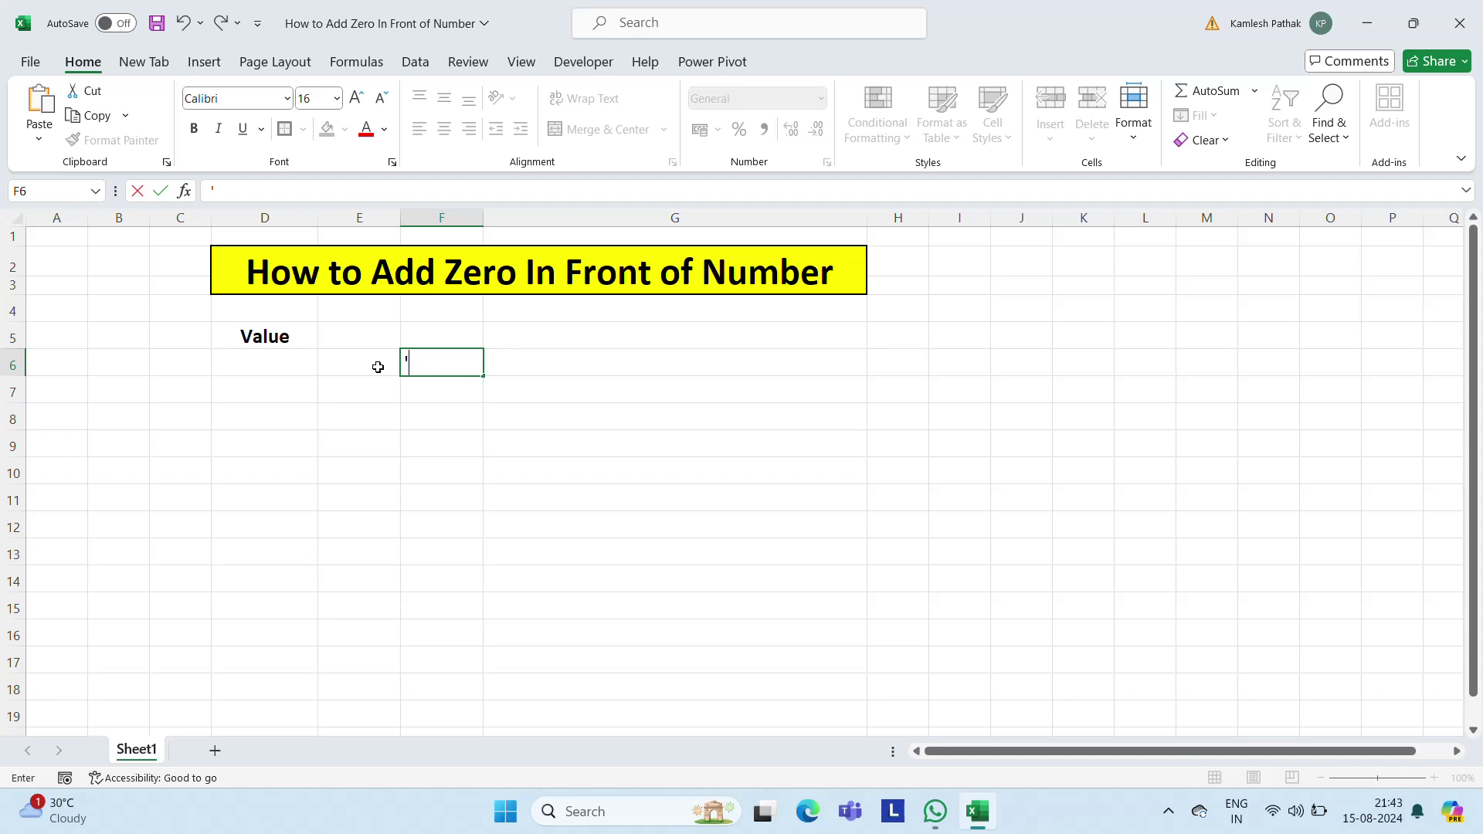
text(000)
text(2000)
key(Return)
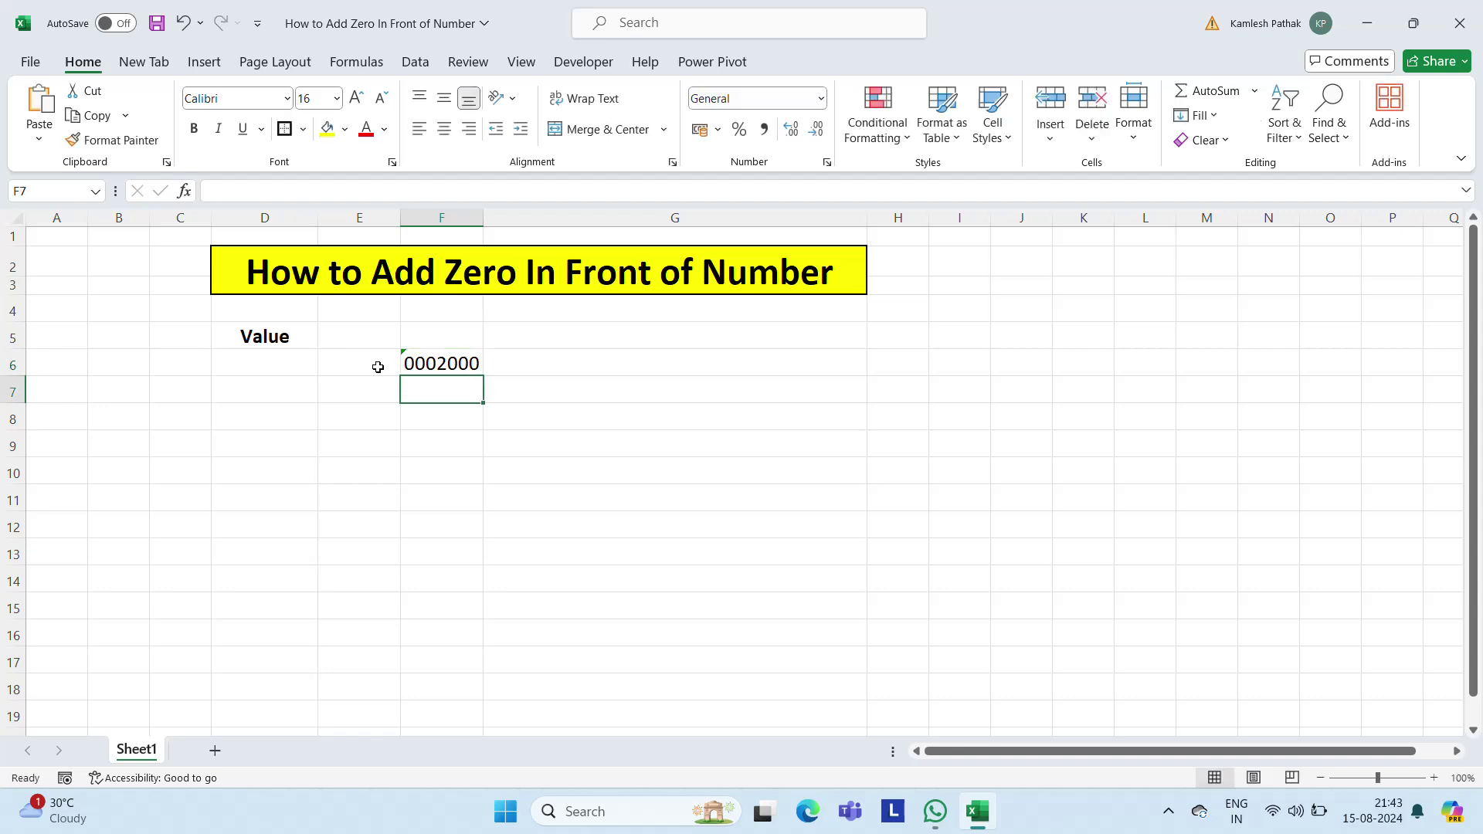
- Ignore the number-stored-as-text error on F6
click(422, 369)
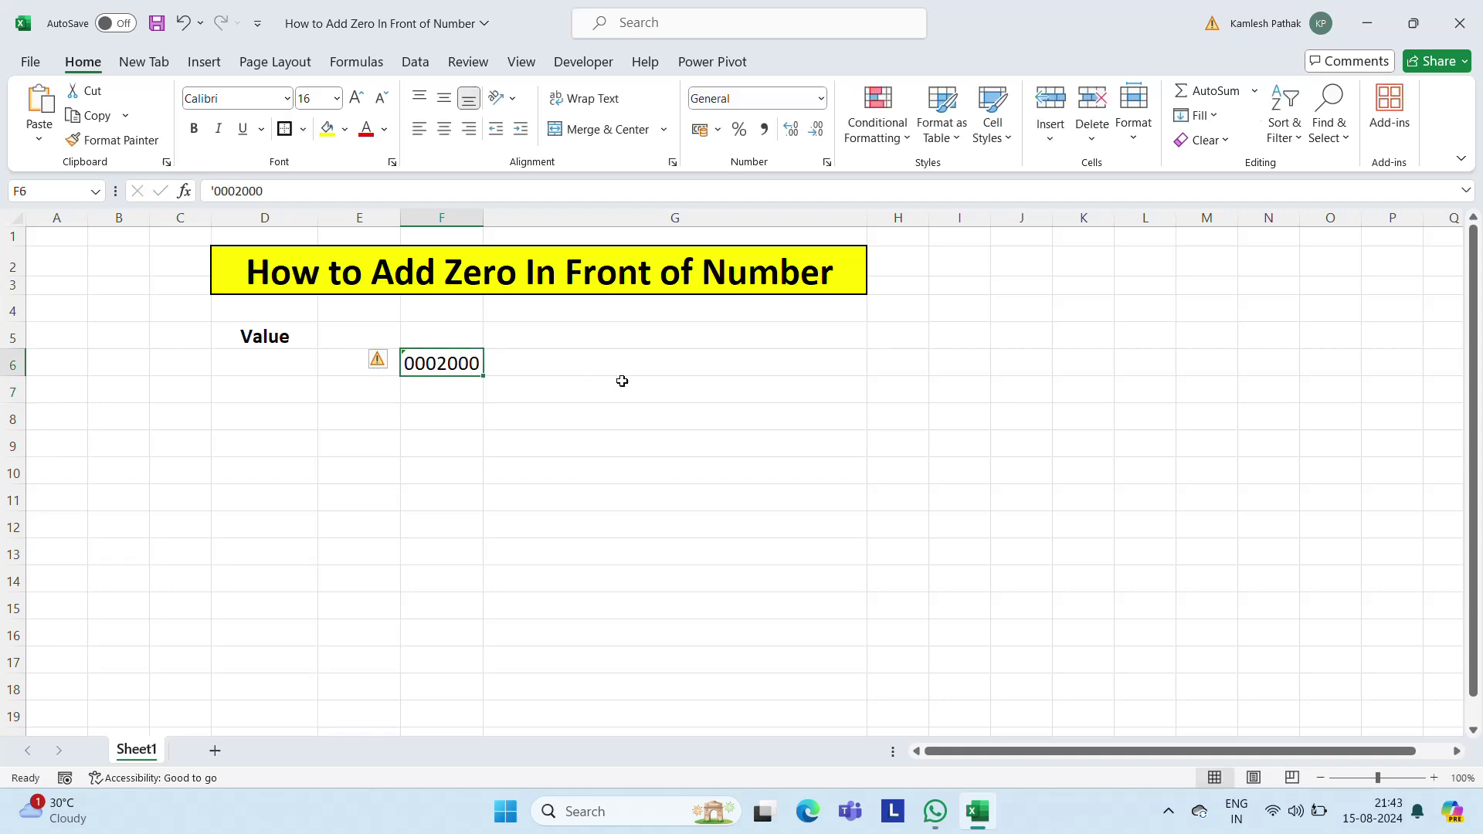
click(395, 363)
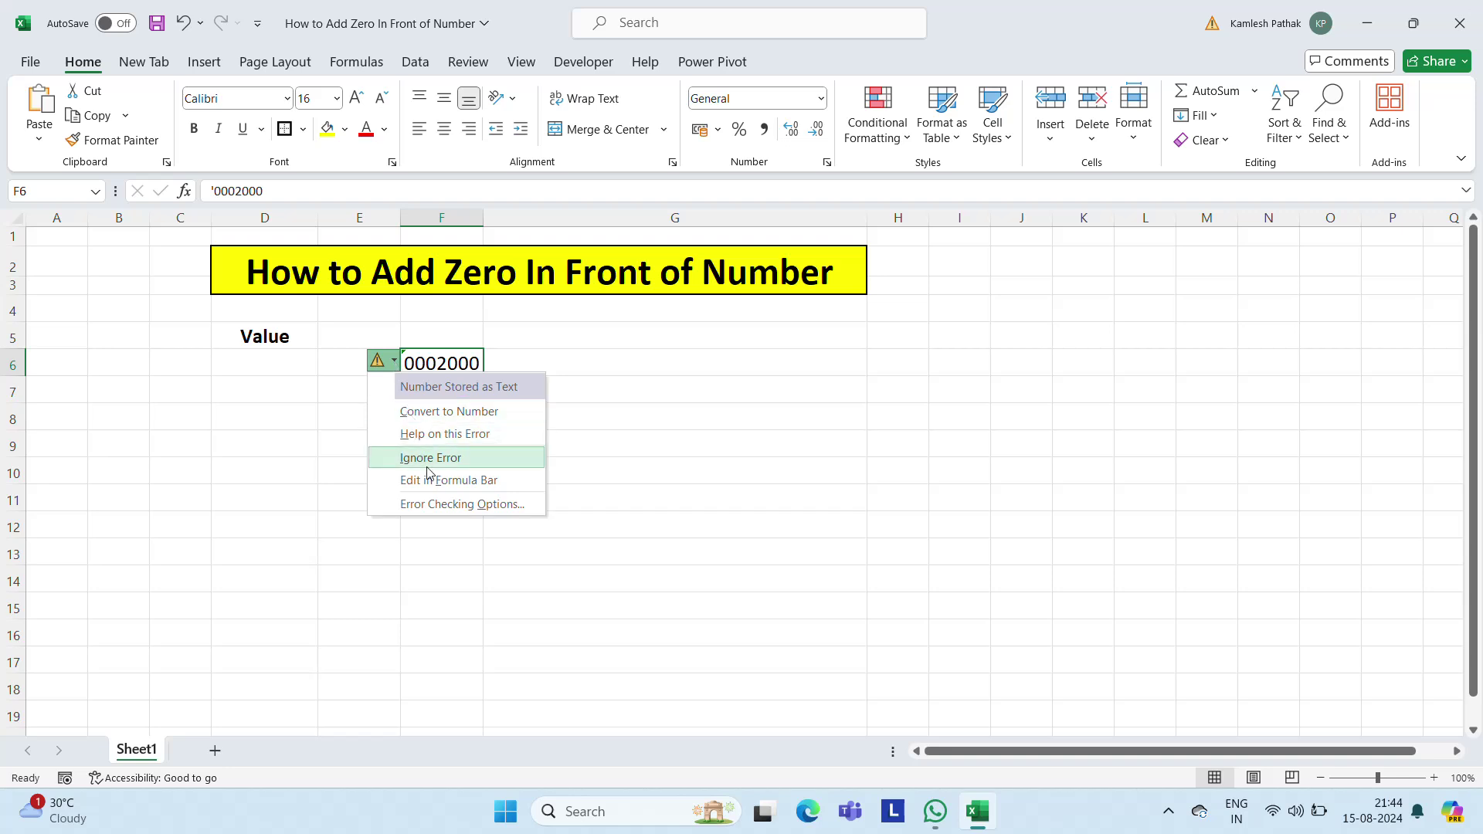
click(450, 464)
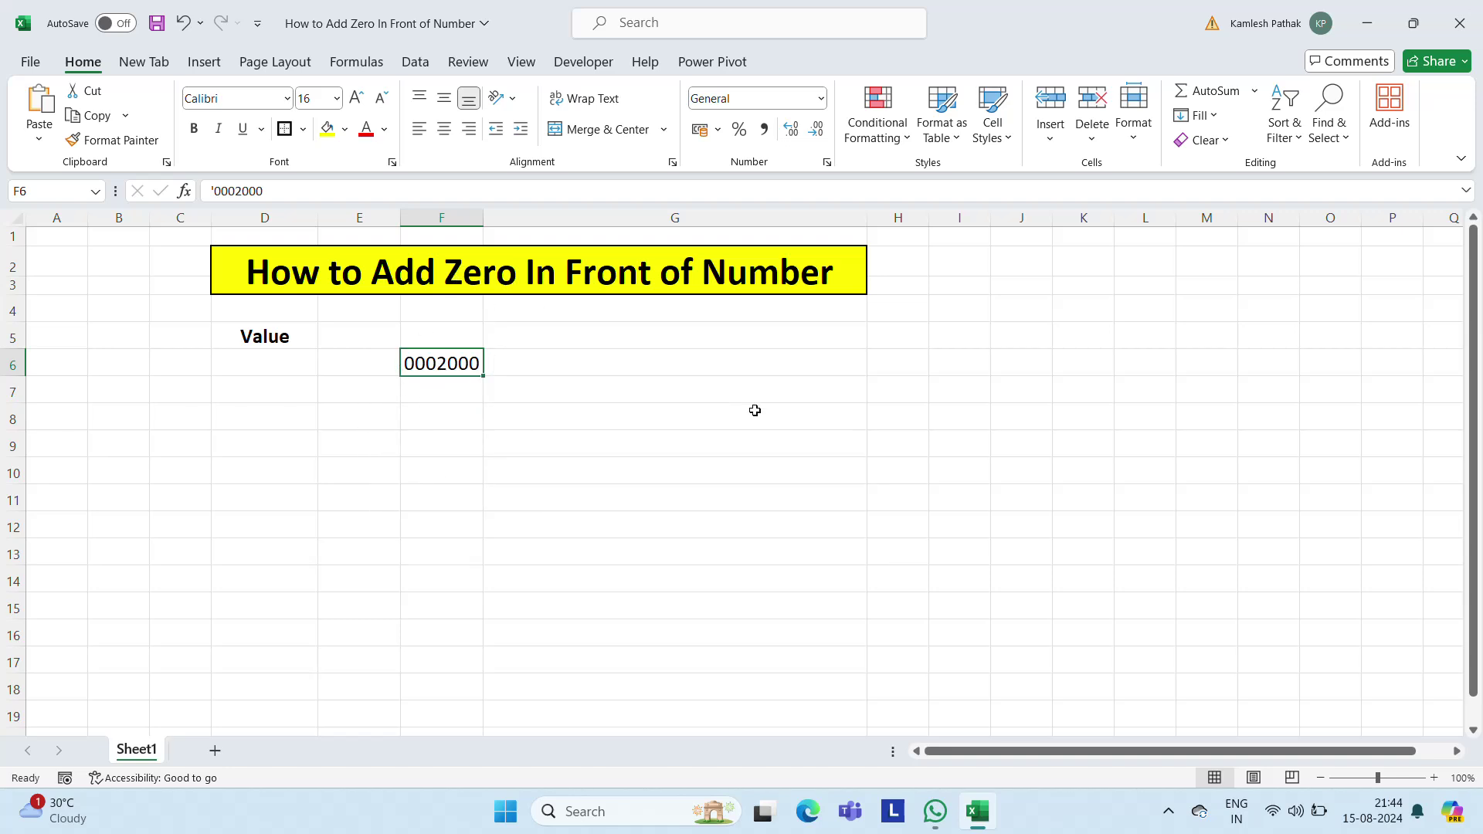
- Empty F6 and enter 0022 in D6, which shows as 22
key(ctrl+z)
key(Delete)
key(Left)
key(Left)
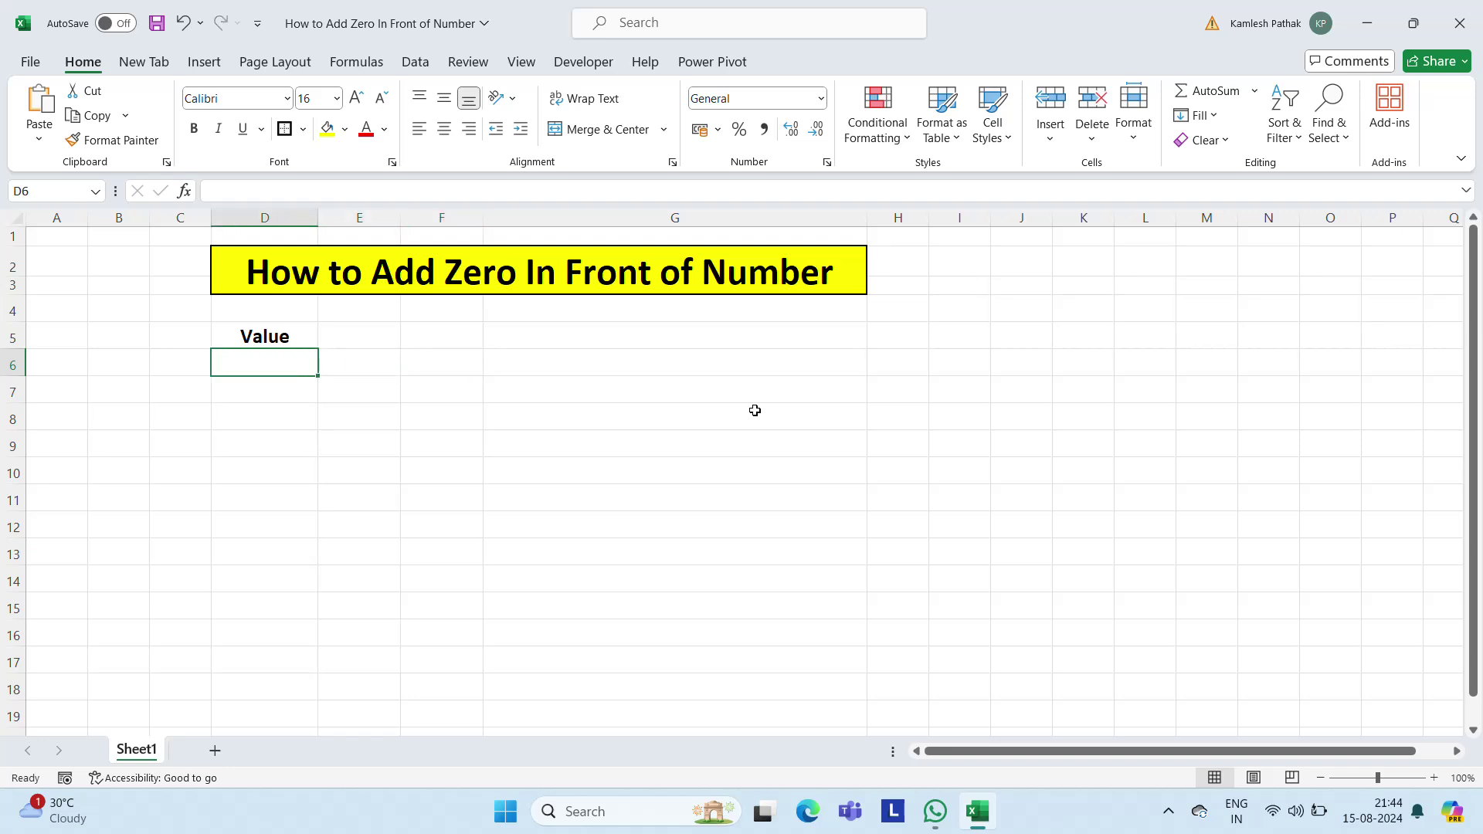
text(00)
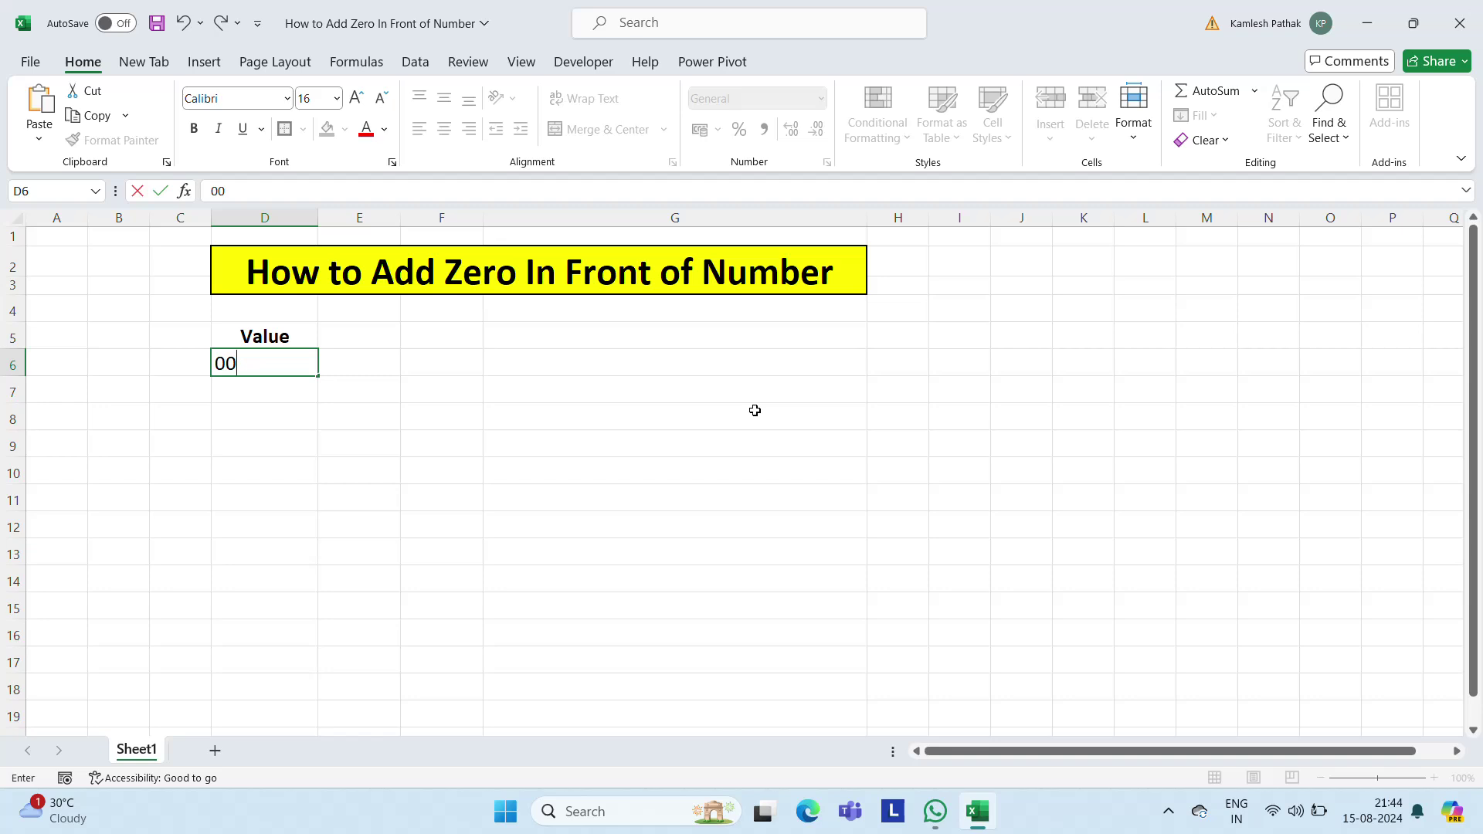
text(22)
key(Return)
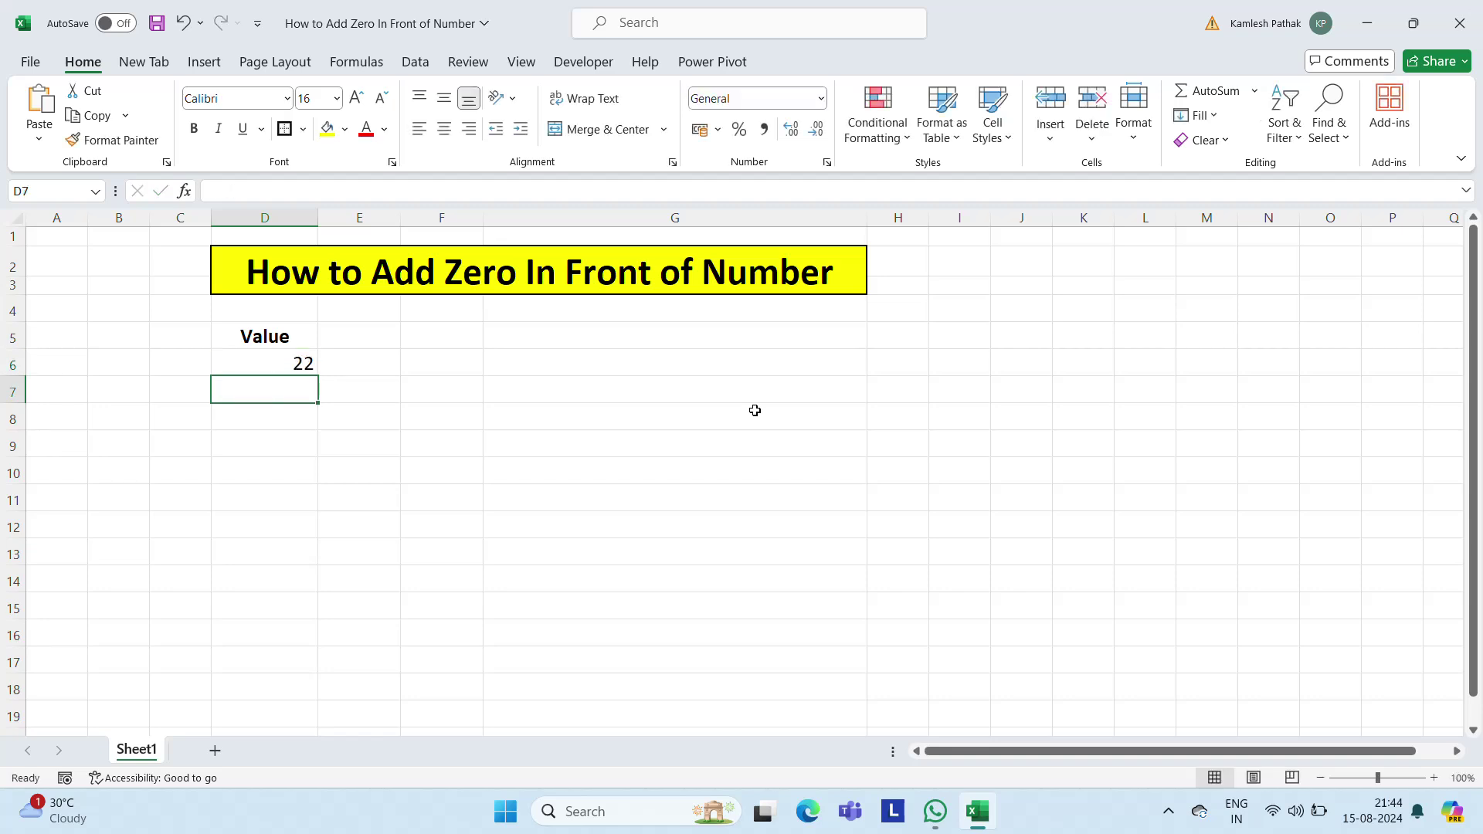
- Enter 0055, 0066, 0077 and 0055 in D7:D10
key(Right)
key(Up)
key(Left)
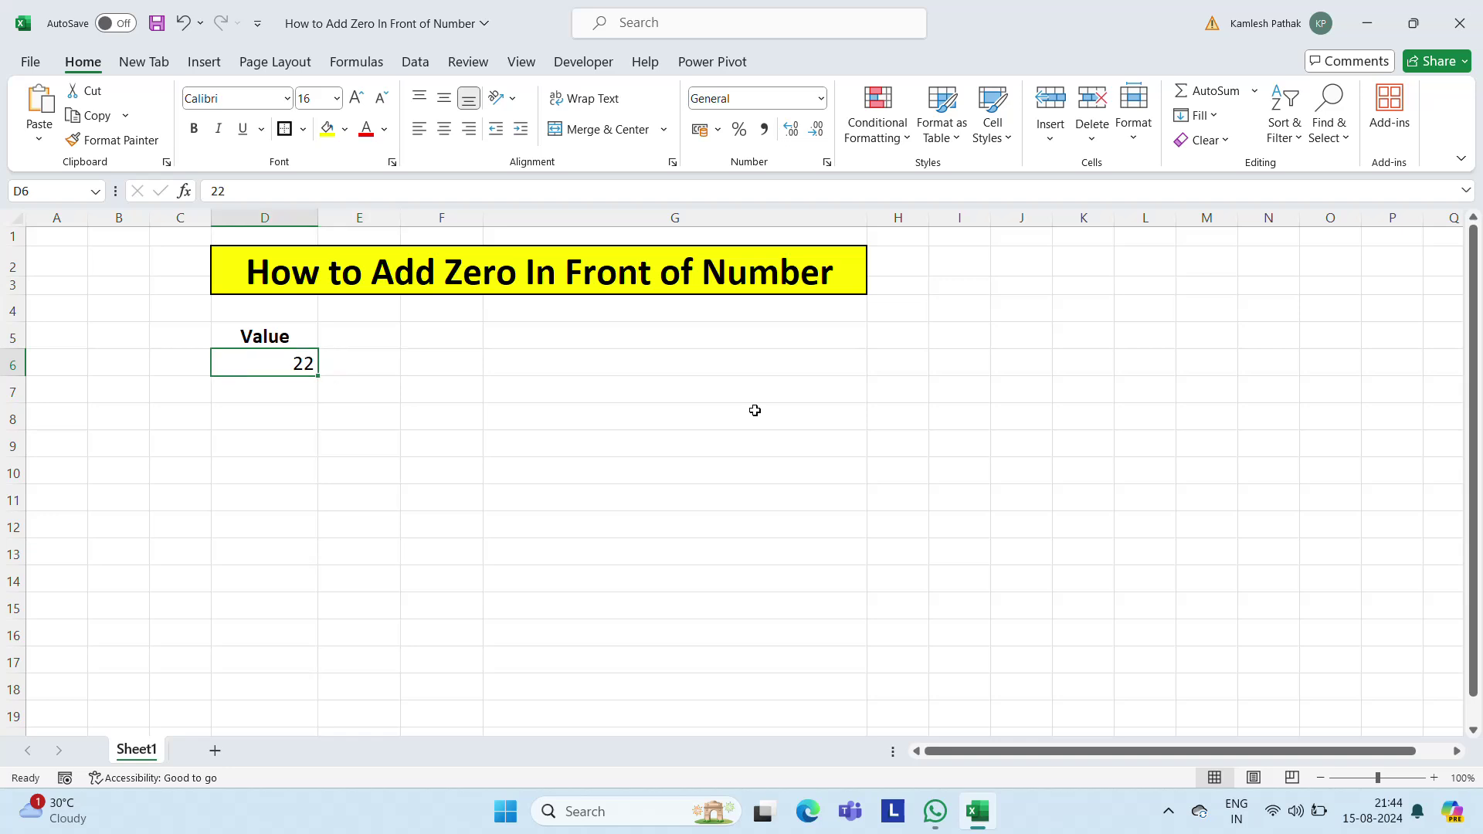
key(Down)
text(00)
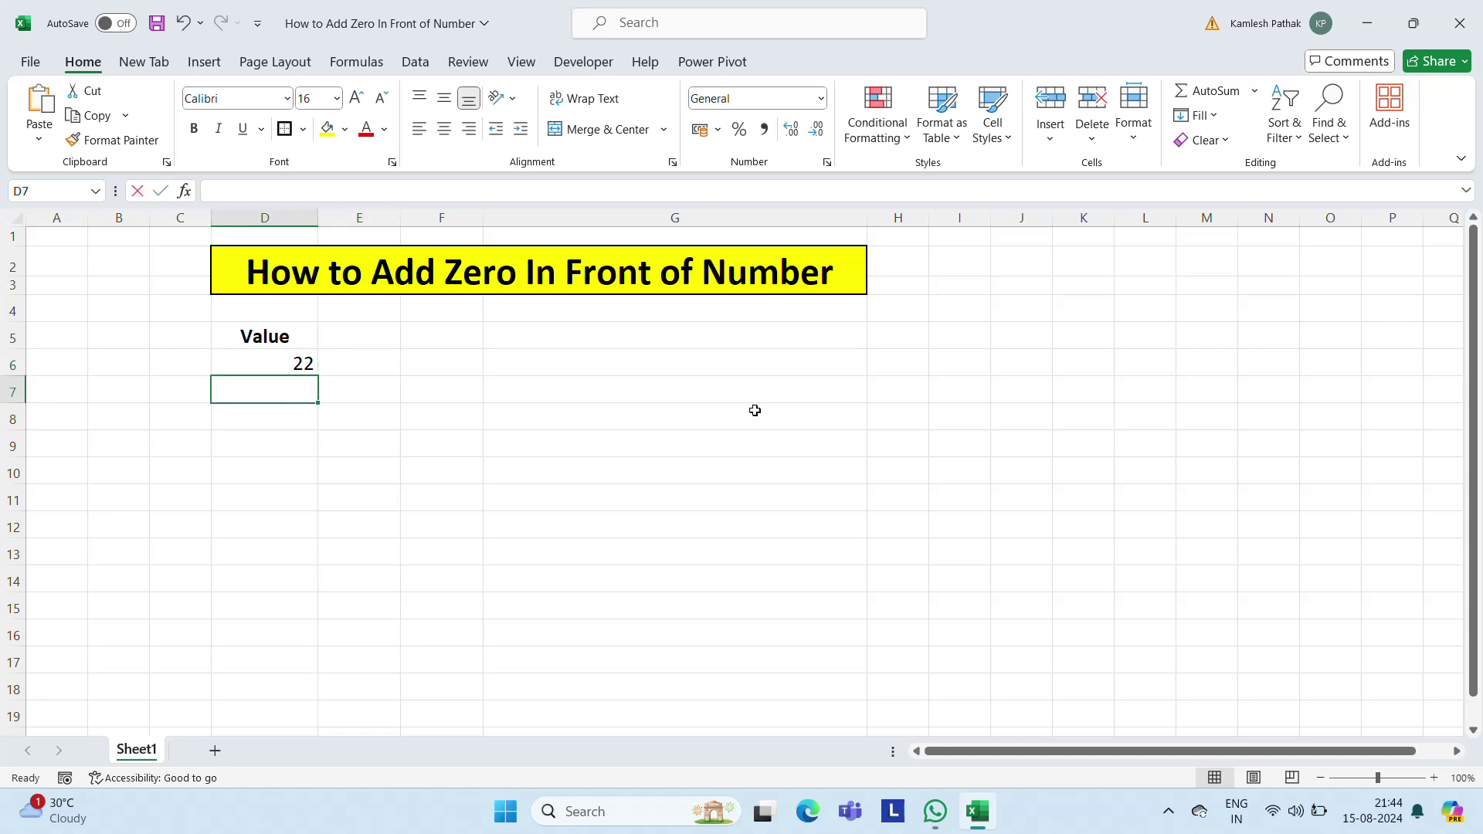
text(55)
key(Return)
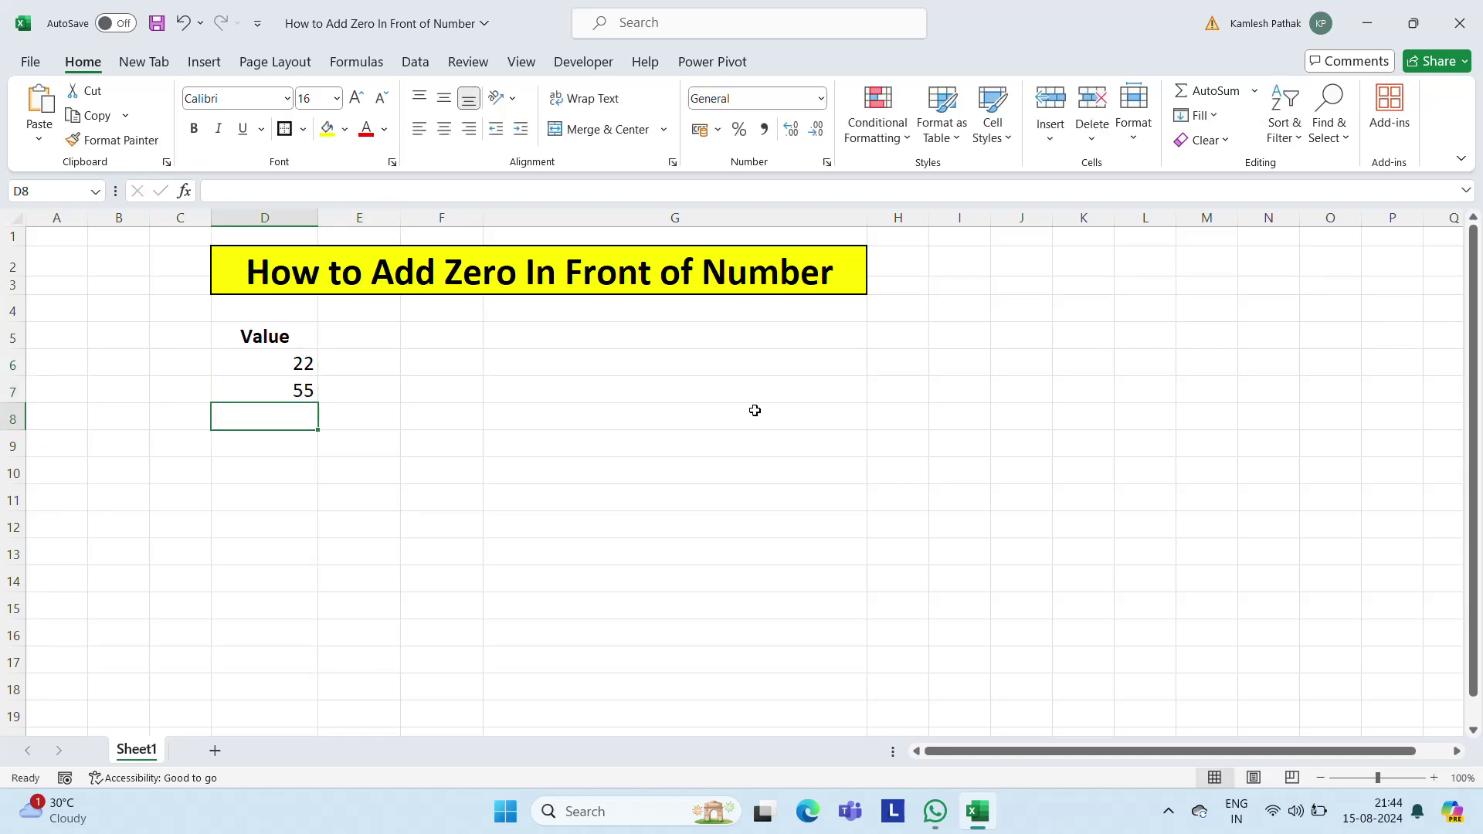
text(0066)
key(Return)
text(00)
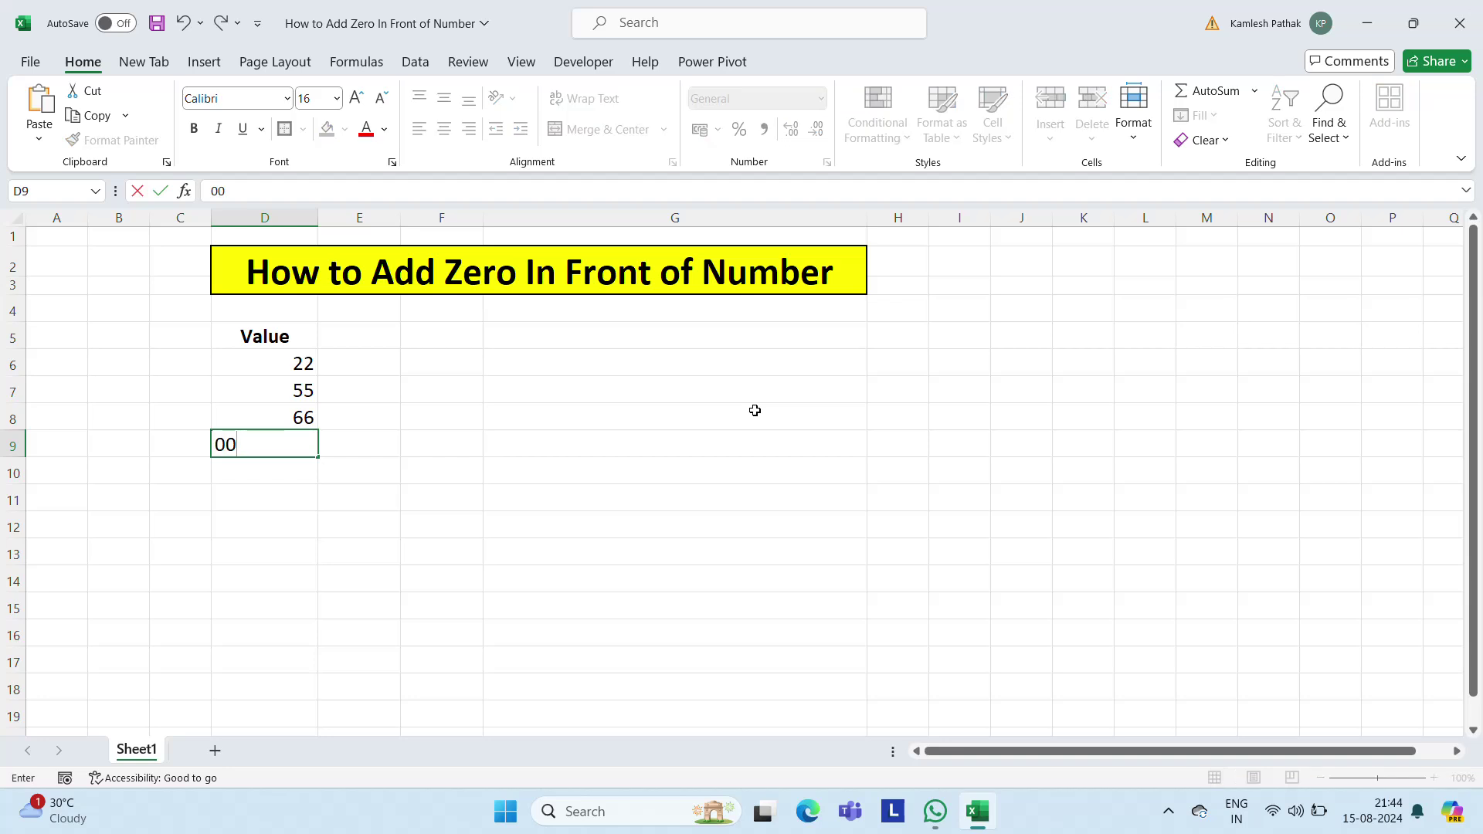
text(77)
key(Return)
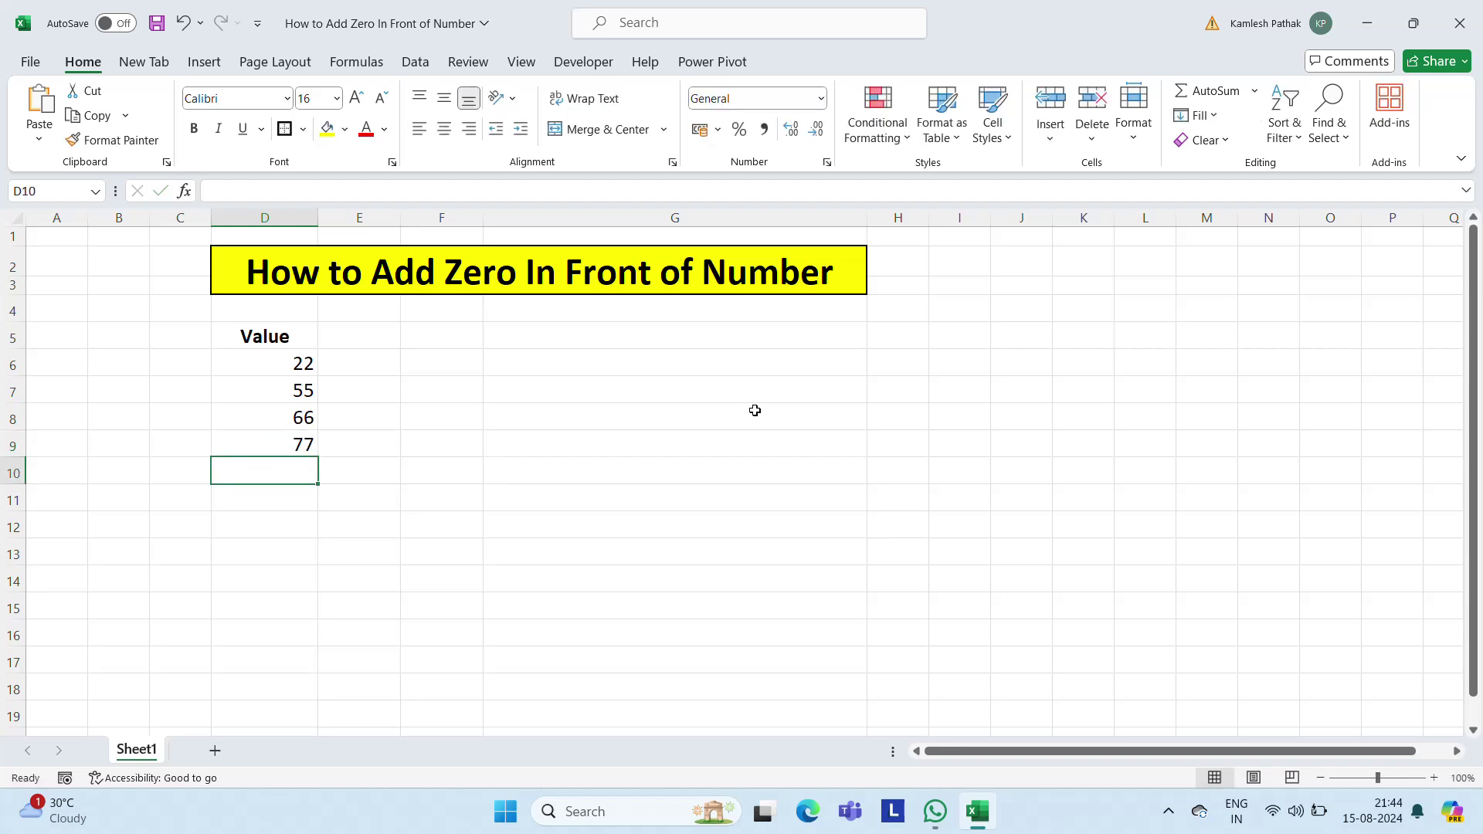
text(0055)
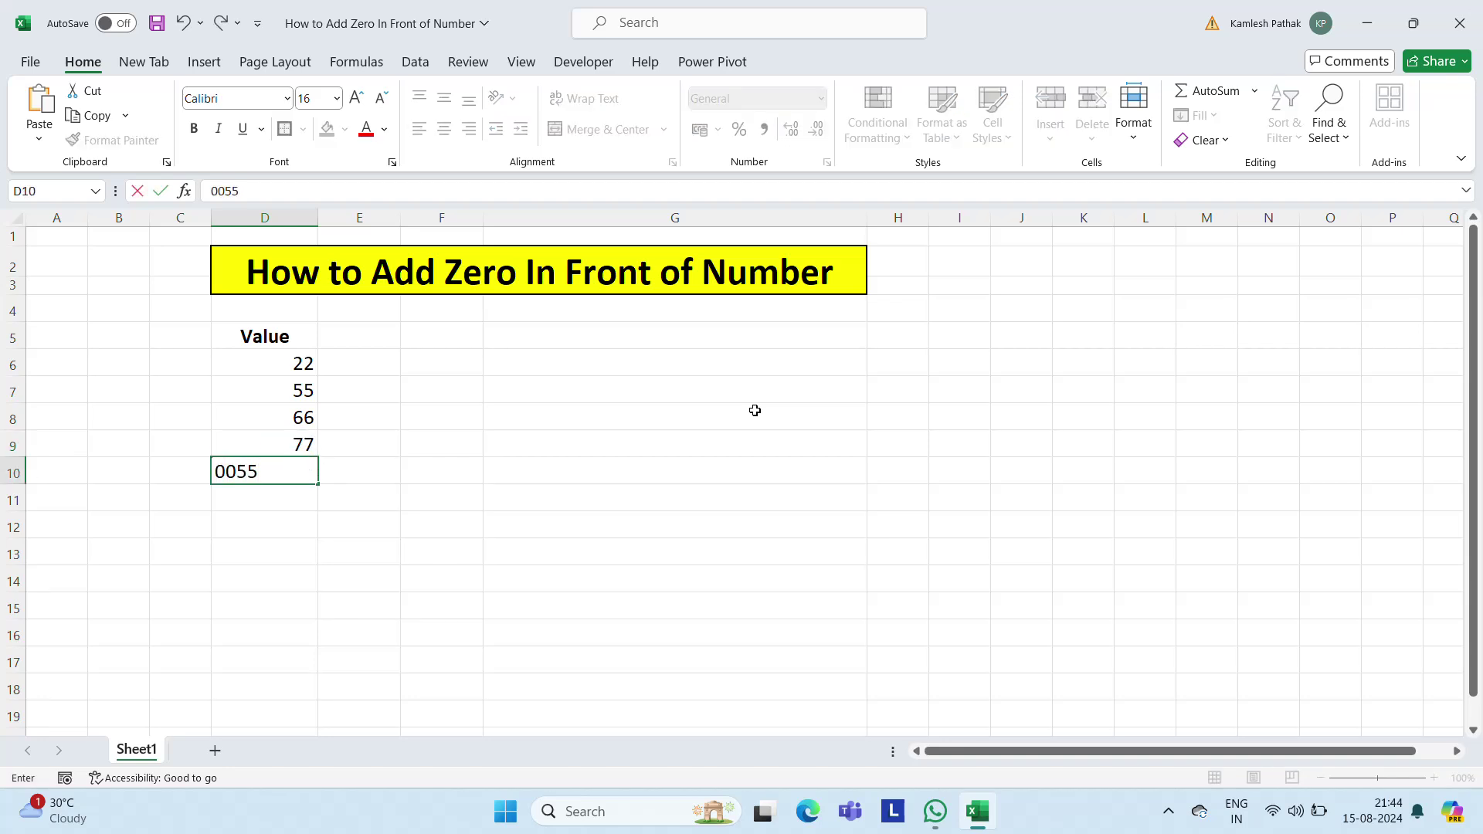
key(Return)
- Enter 5000 in cell D11
key(Up)
key(Up)
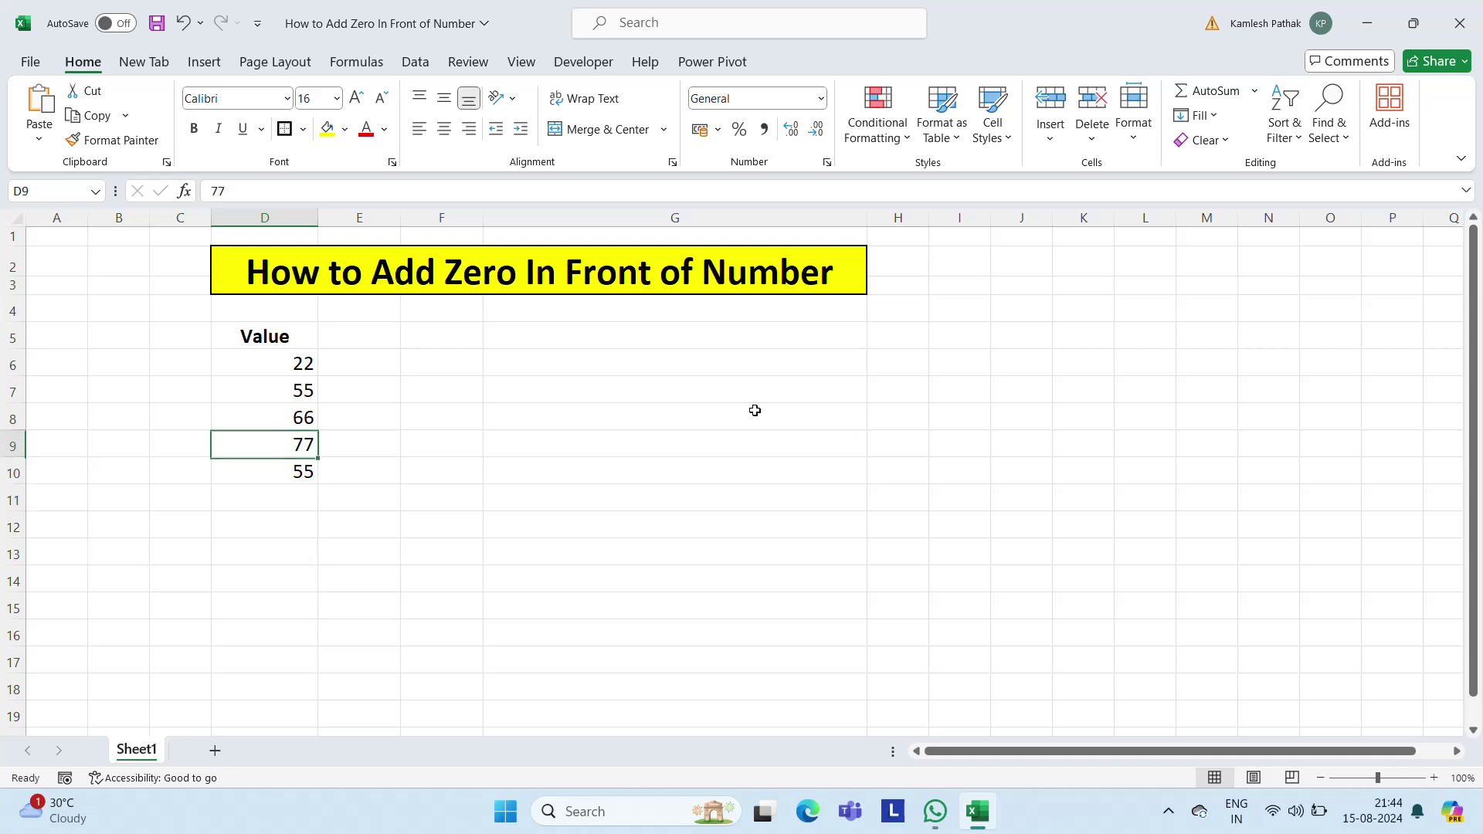
key(Up)
key(Up)
key(Up)
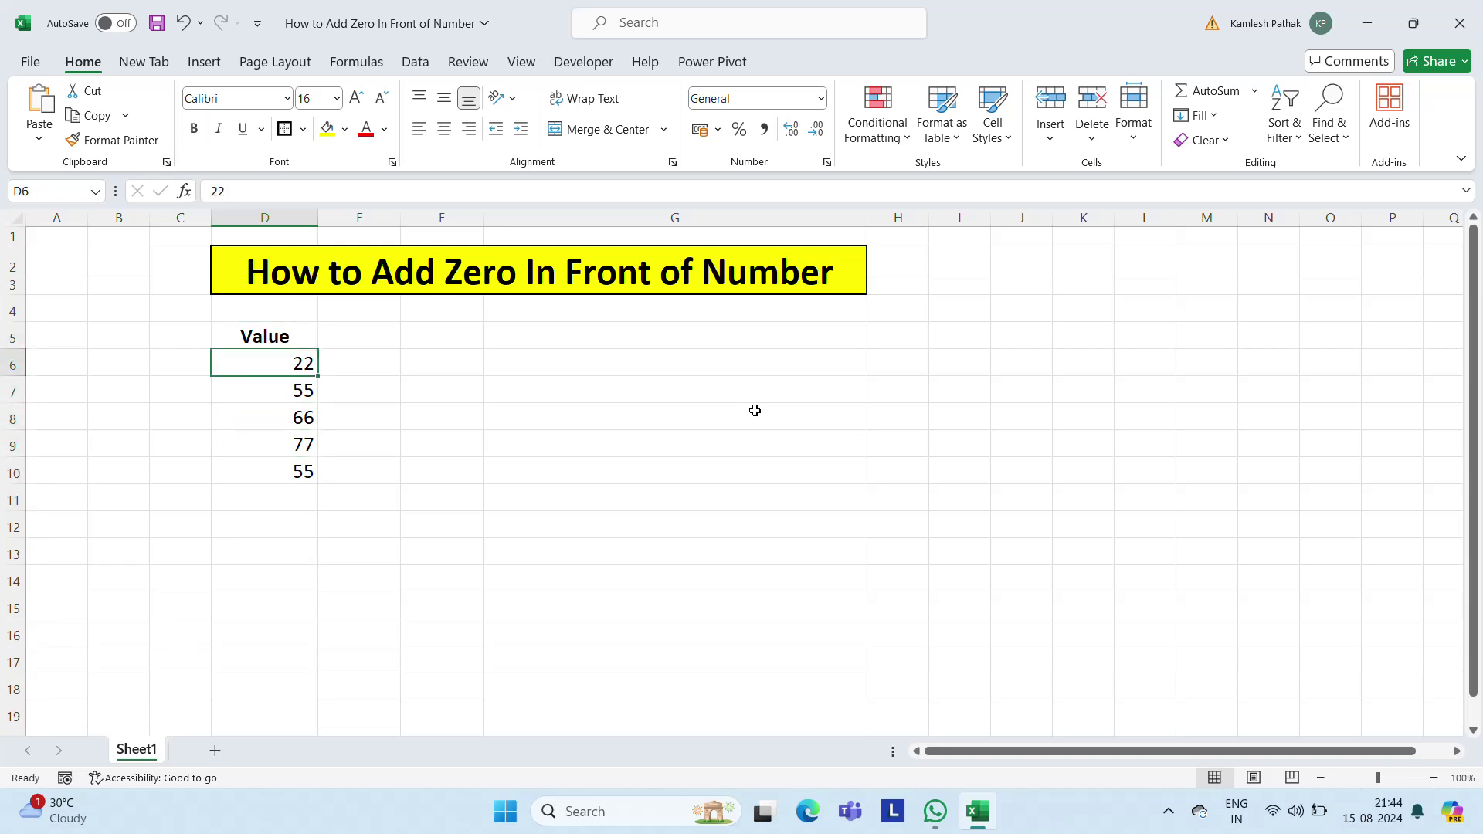
key(Down)
key(Down)
key(Down)
key(Down)
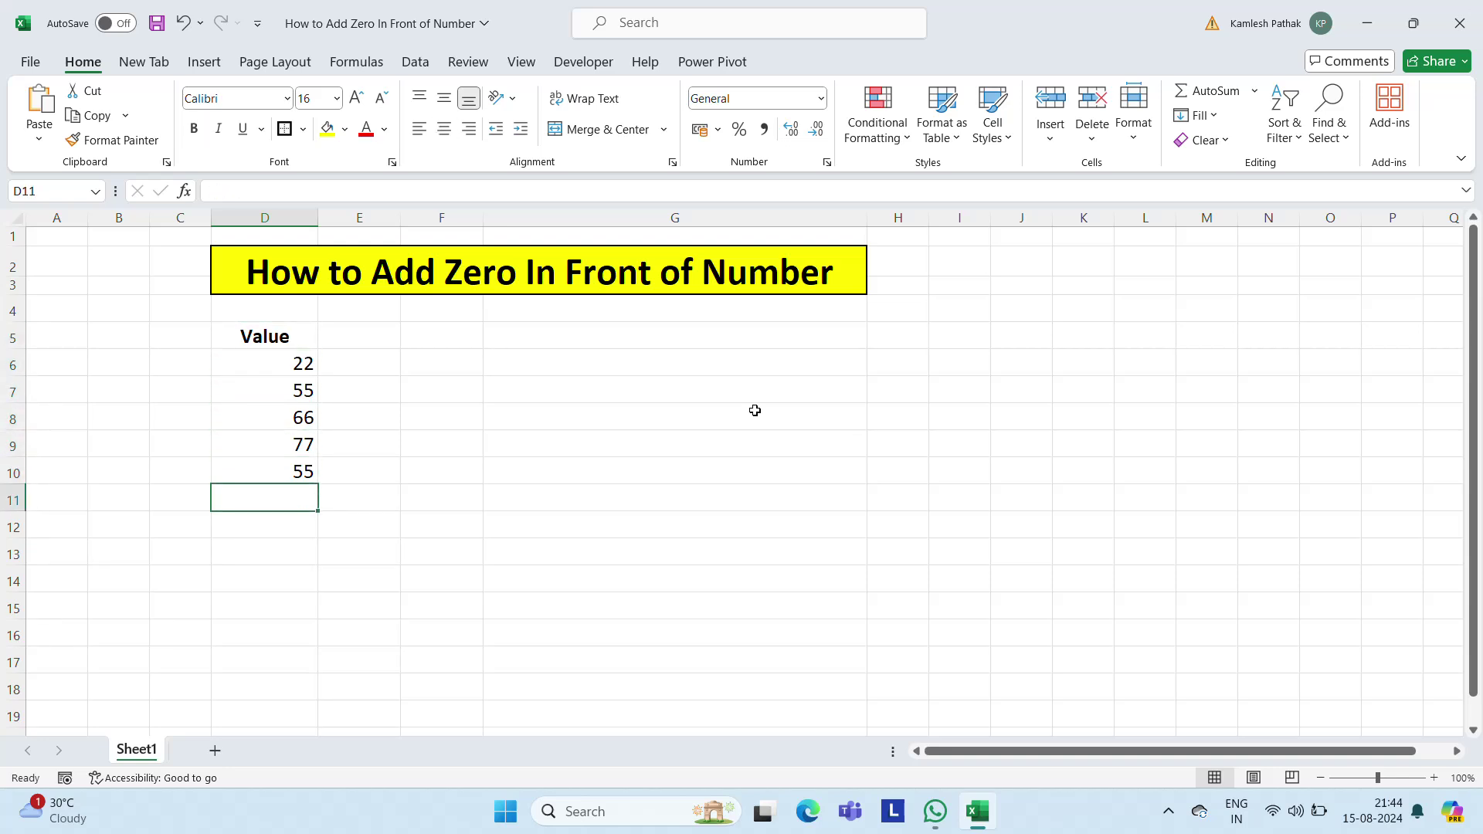
text(5000)
key(Return)
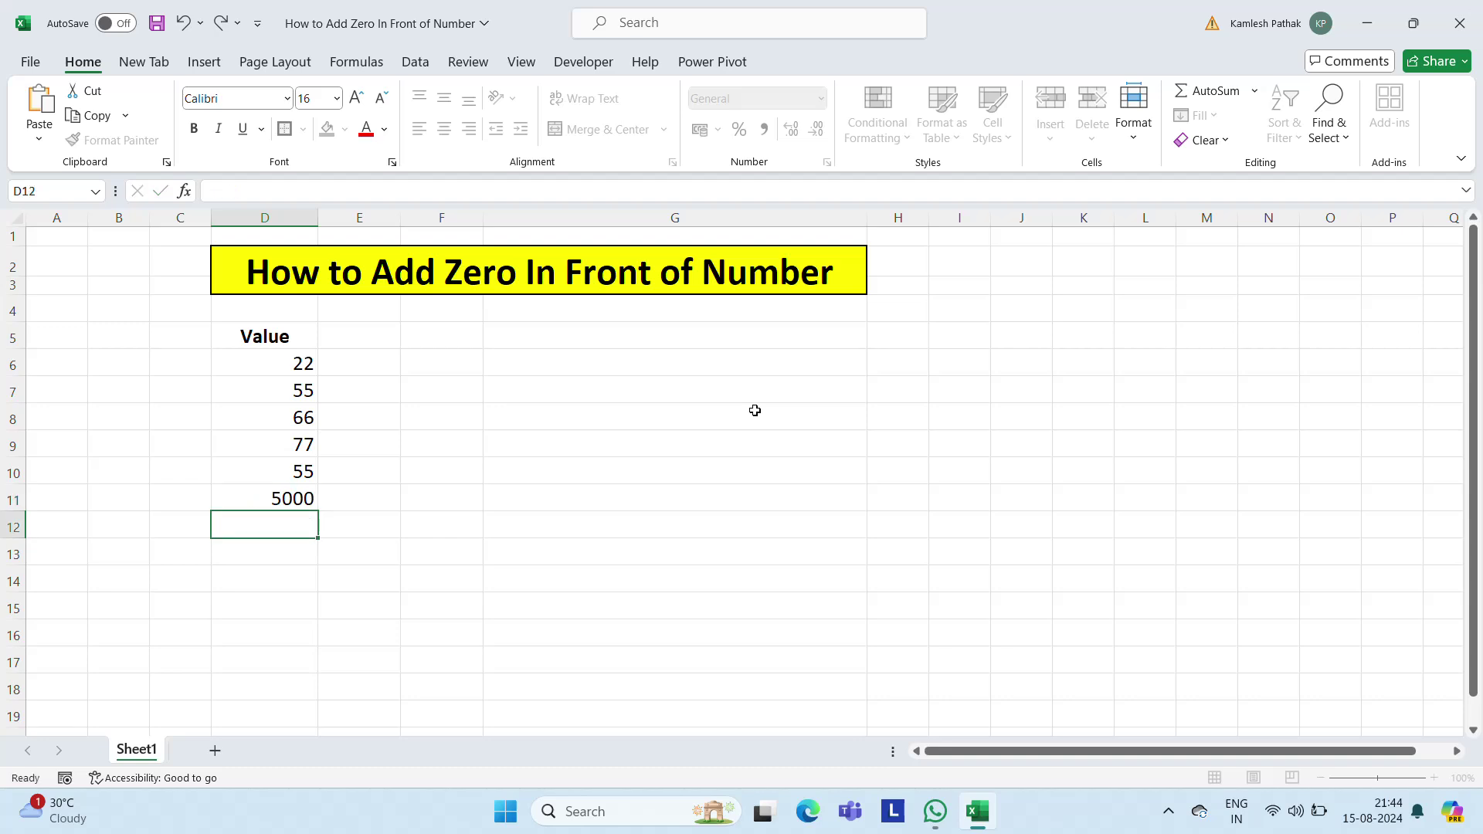
key(Up)
key(Up)
key(Up)
key(Up)
key(Up)
key(Down)
key(Down)
key(Down)
key(Down)
key(Down)
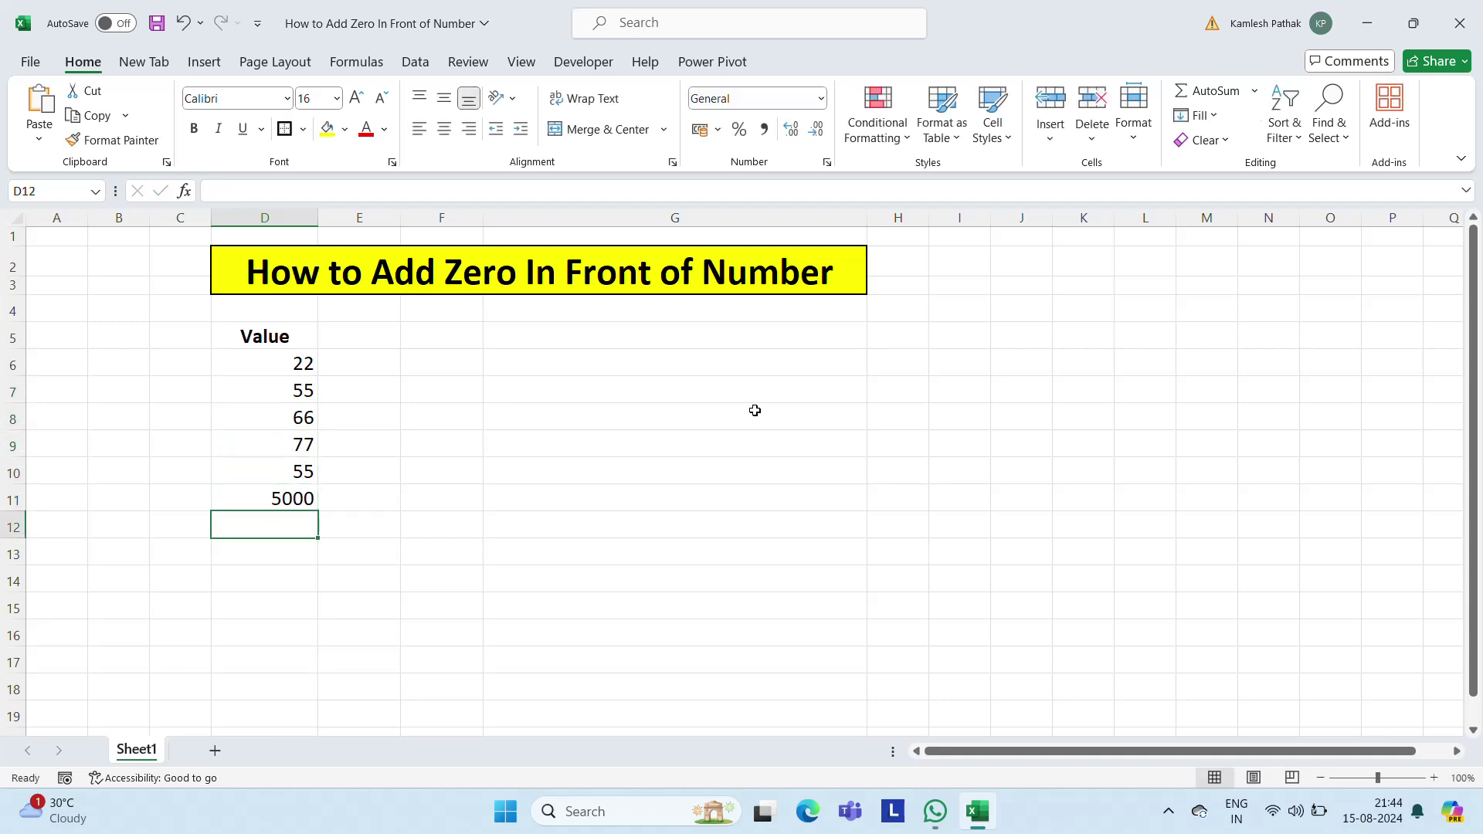
key(Up)
- Overwrite D11 with 56 and fill 57, 58, 59 and 60 down to D15
text(56)
key(Return)
text(57)
key(Return)
text(58)
key(Return)
text(59)
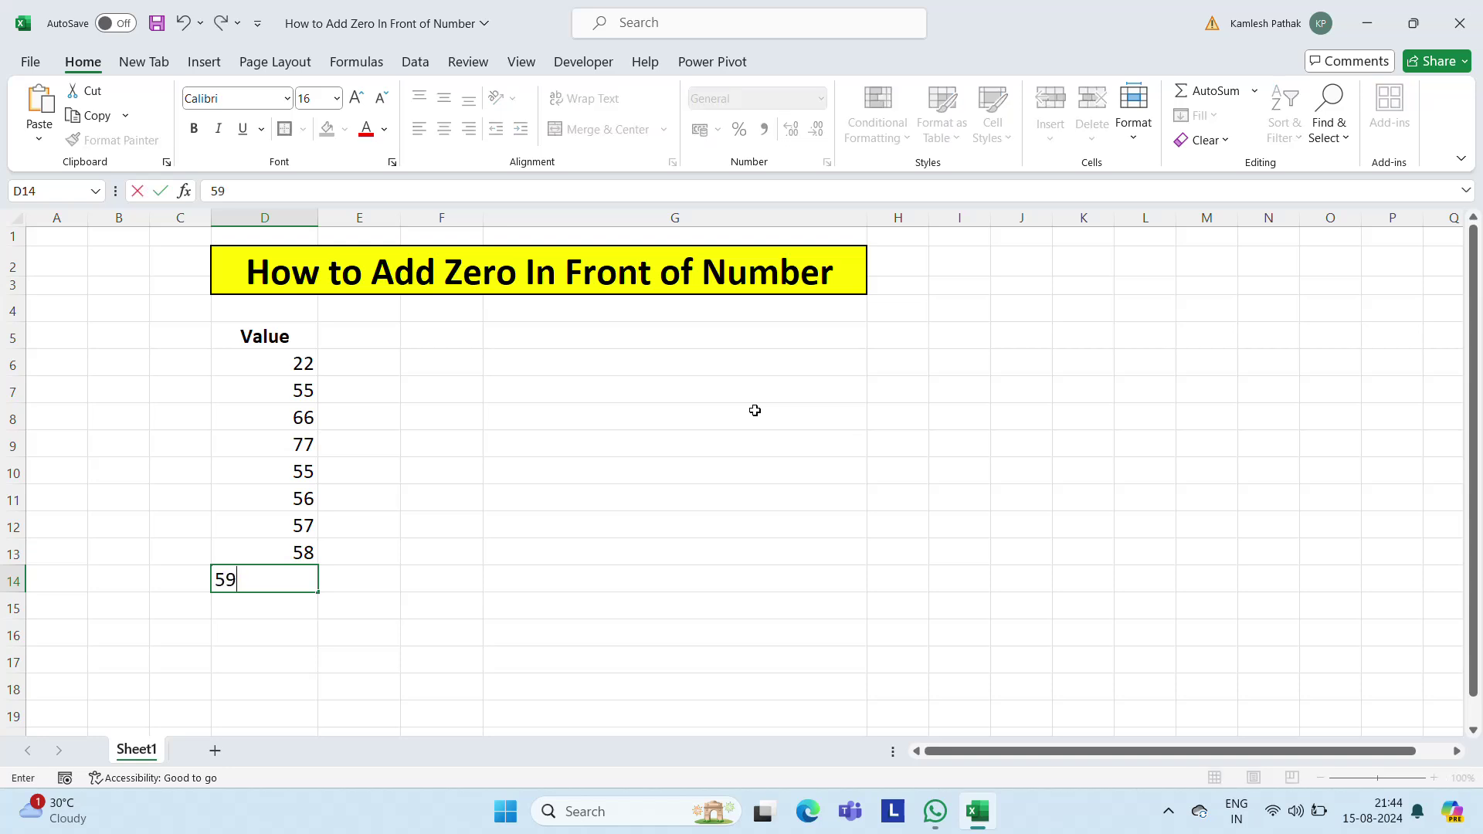
key(Return)
text(60)
key(Return)
- Centre the ten values in D6:D15, then reselect them
key(Up)
key(Up)
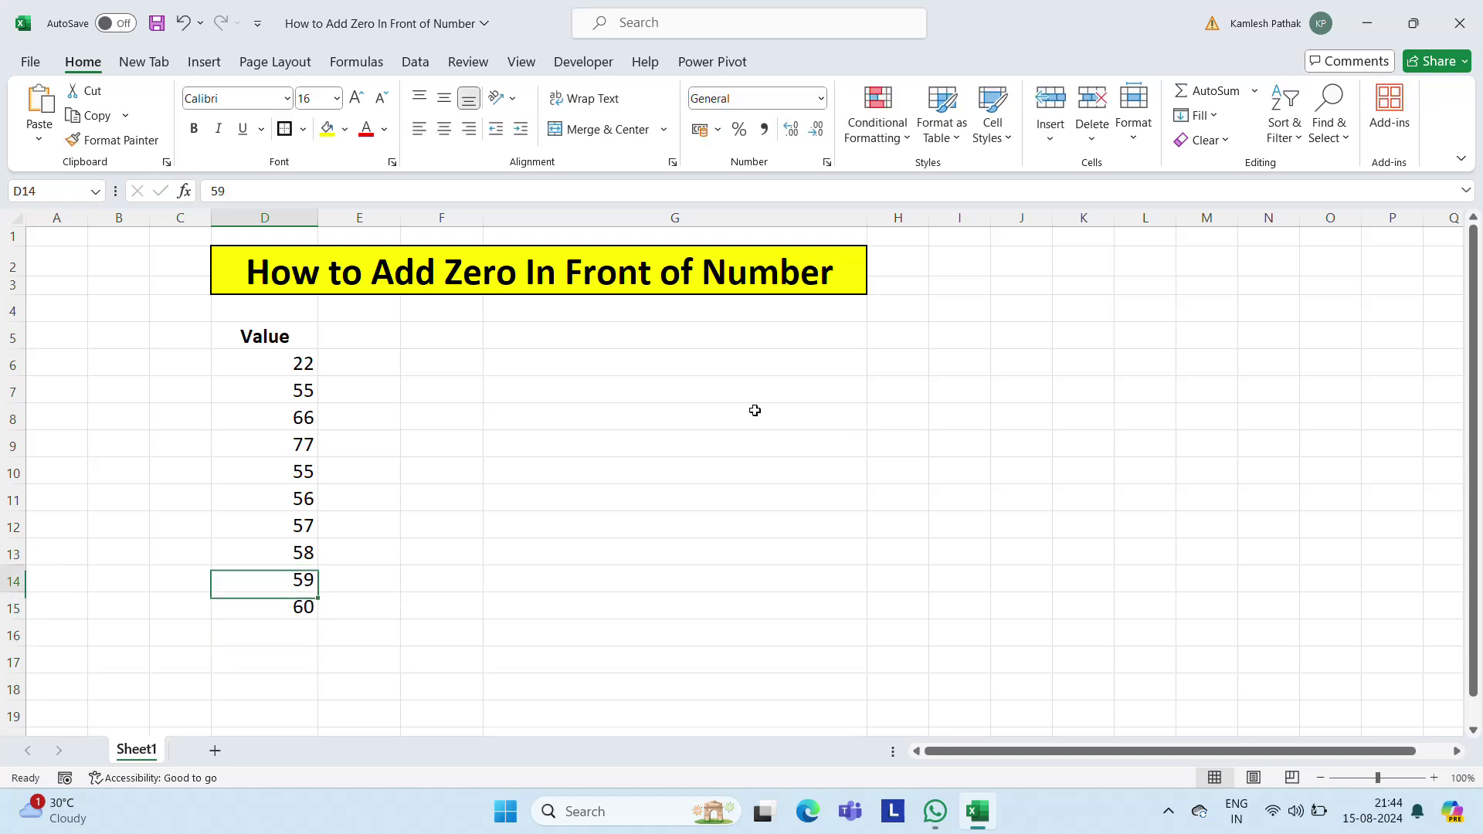
key(Up)
key(Up)
key(Up)
key(Up)
key(Up)
key(Up)
key(Up)
key(ctrl+shift+Down)
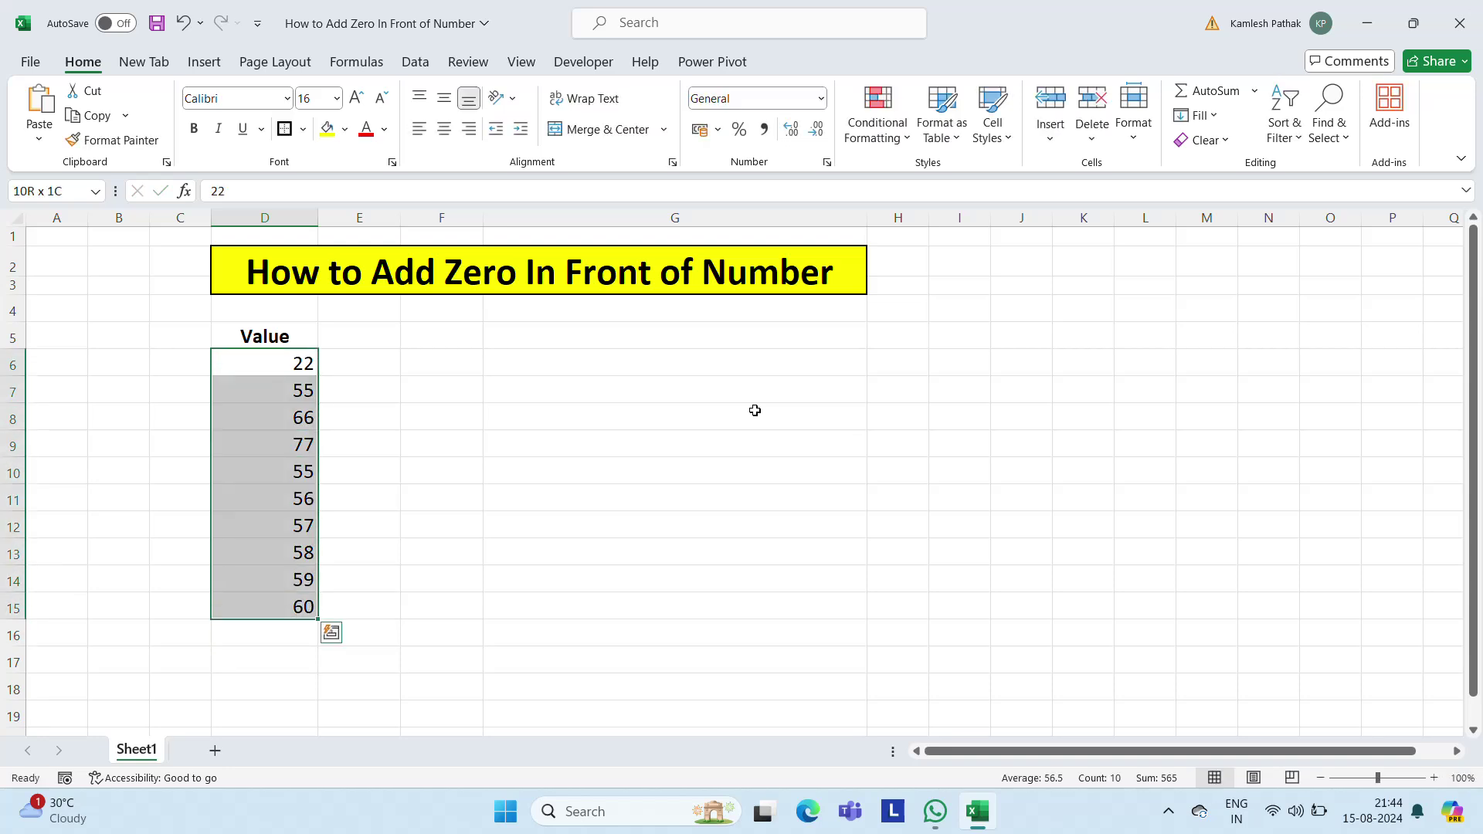
click(444, 129)
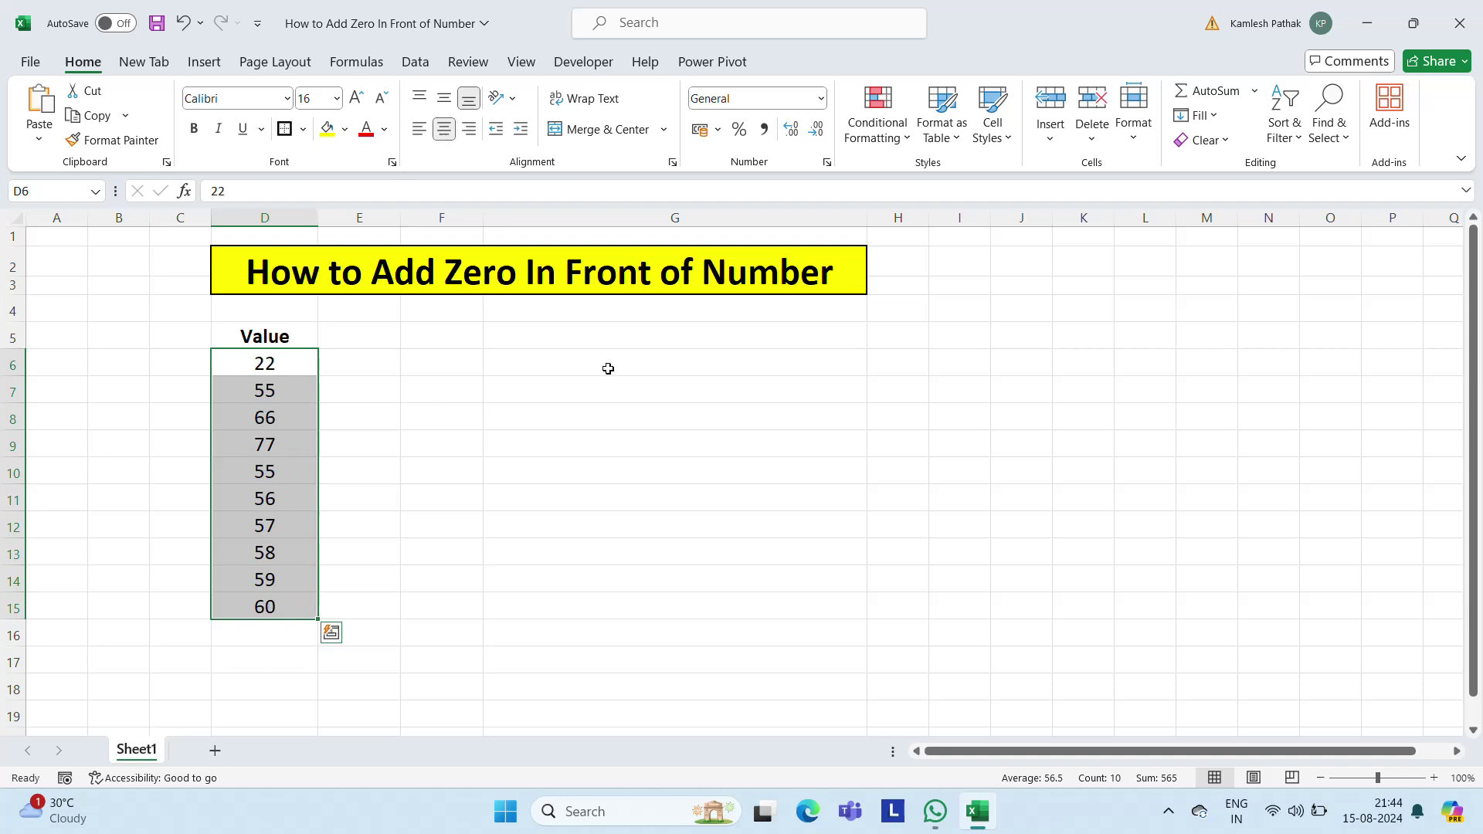
click(347, 359)
key(Left)
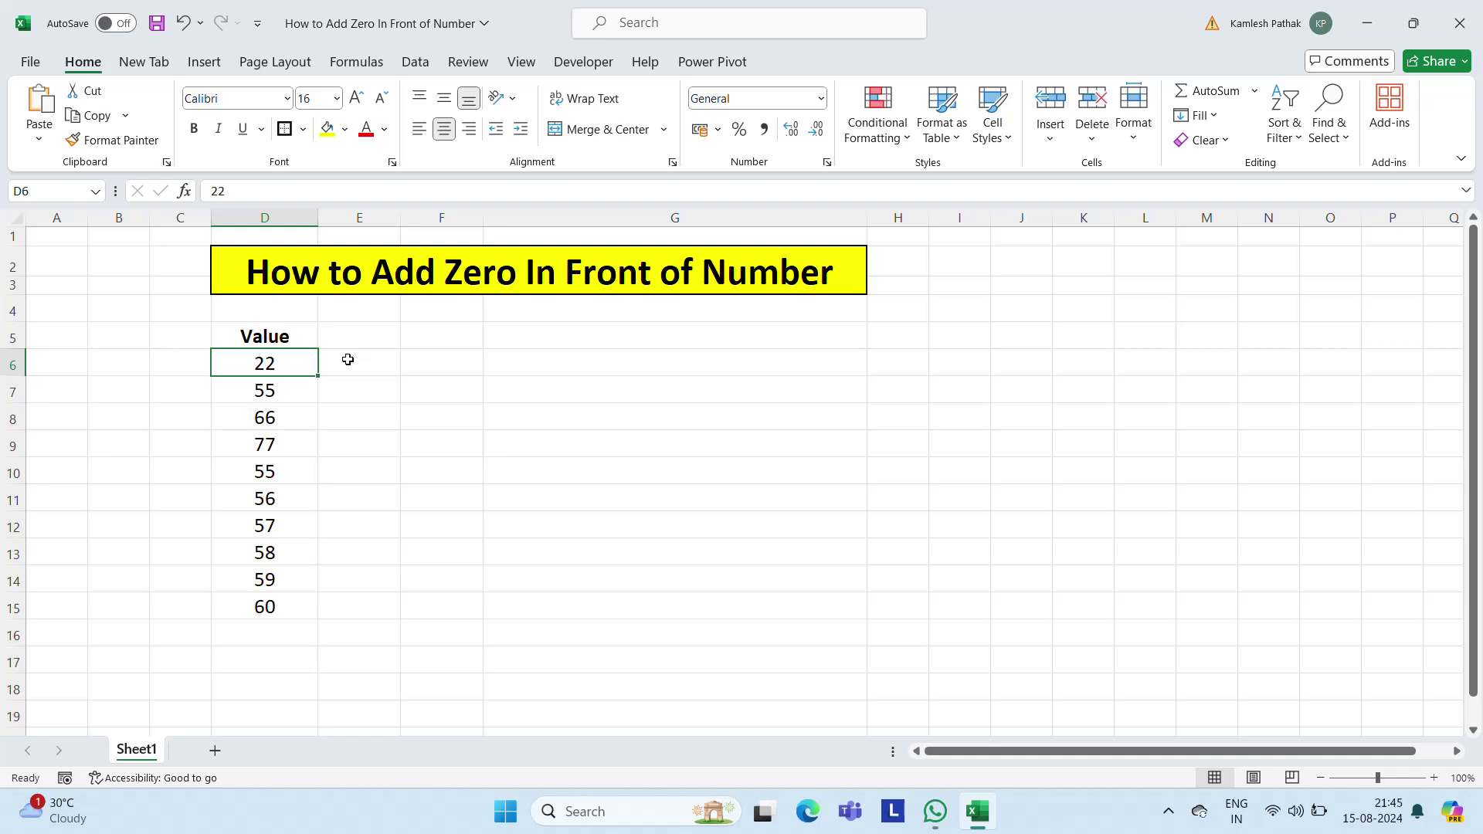
key(ctrl+shift+Down)
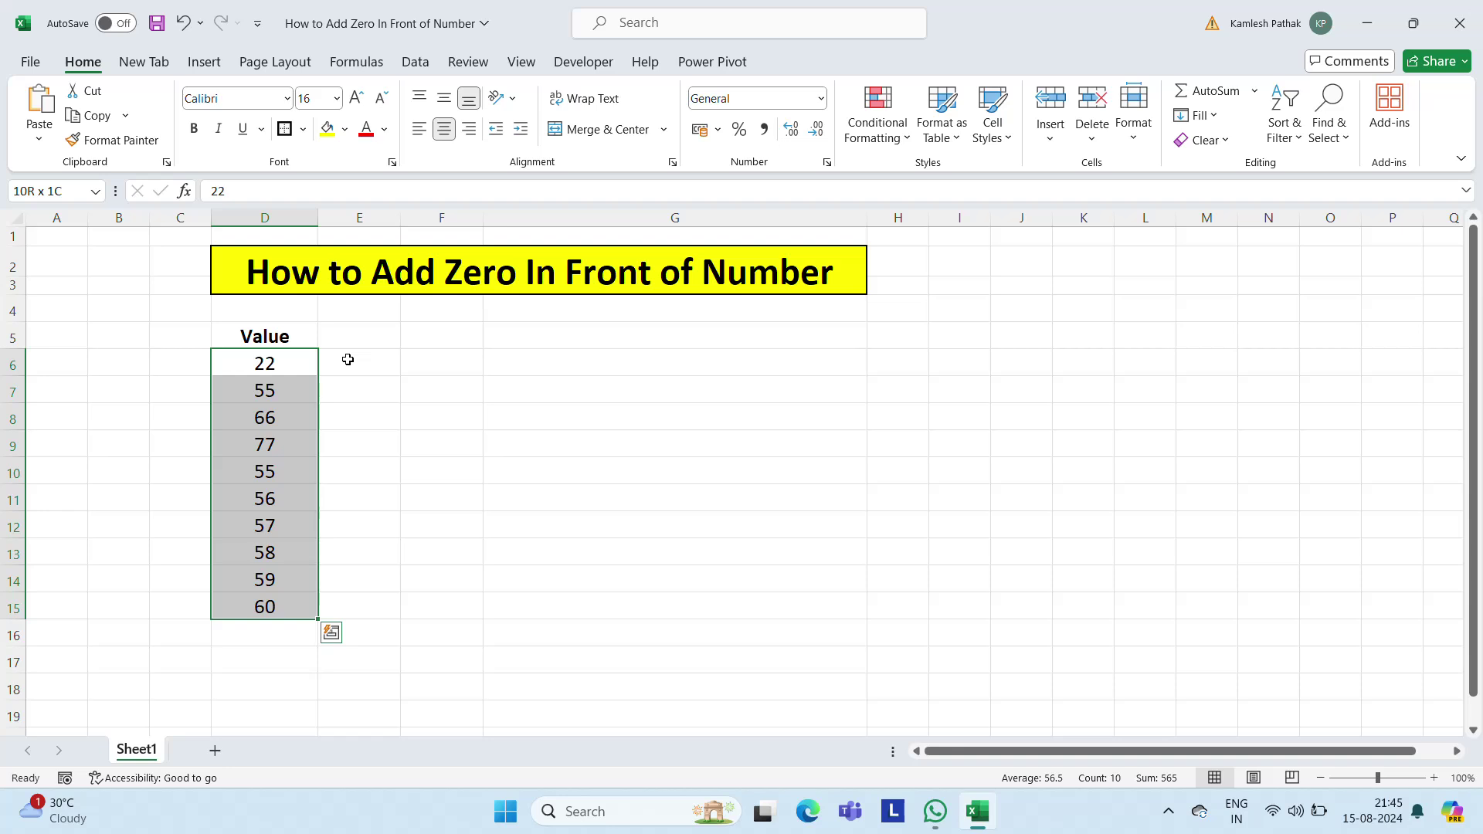
right_click(275, 459)
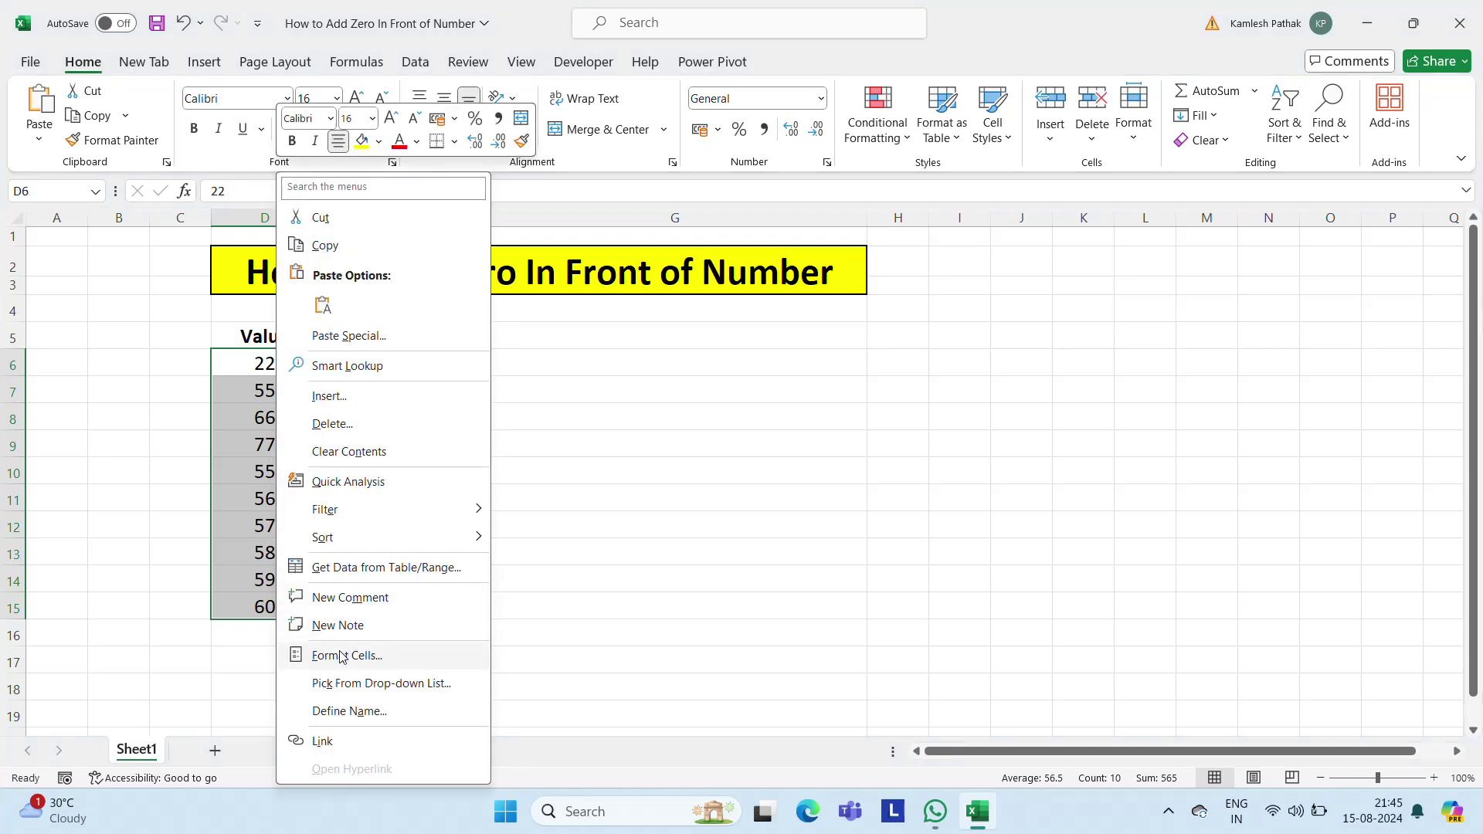
click(342, 657)
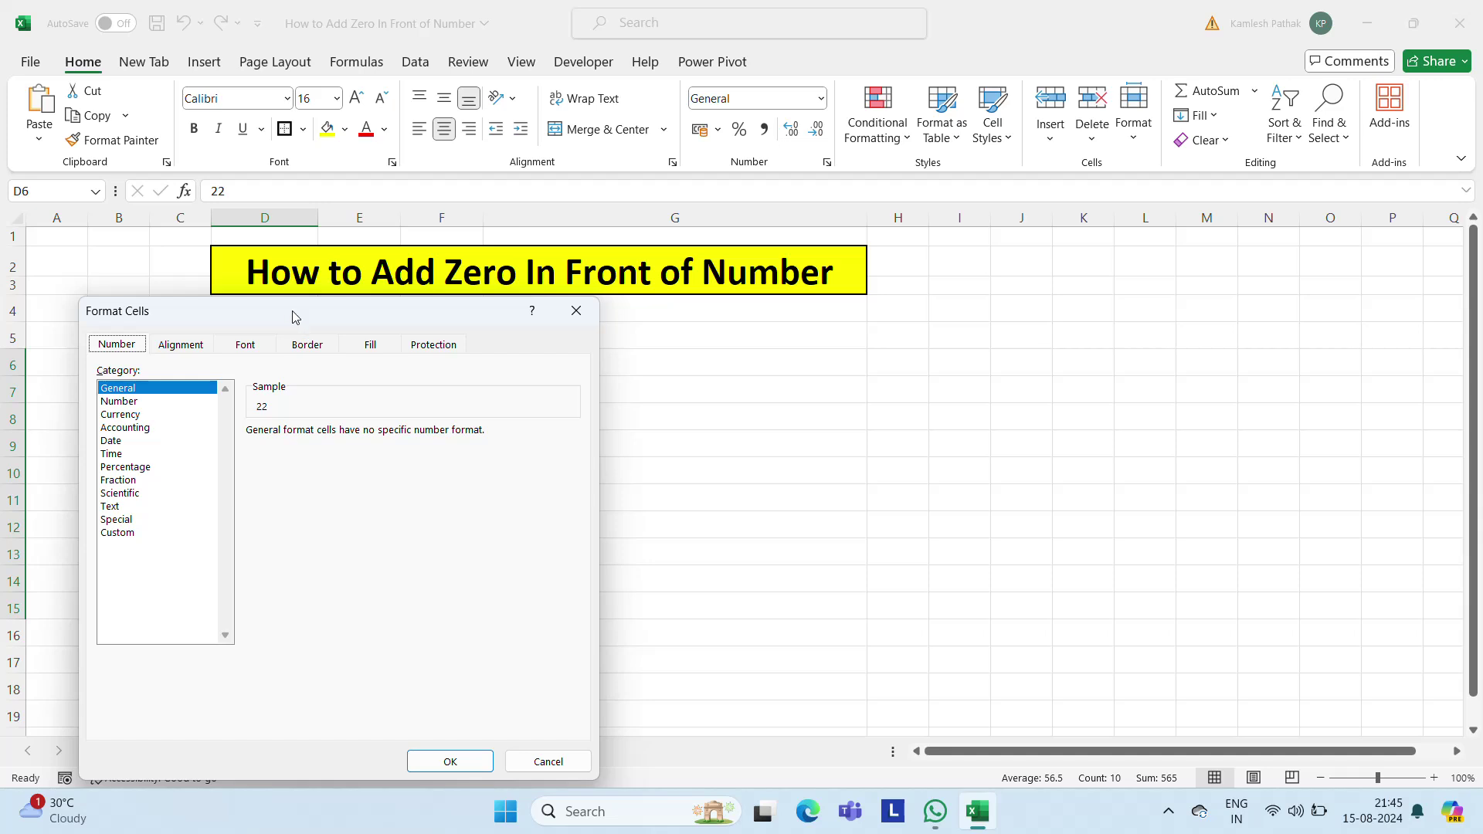
mouse_move(292, 311)
mouse_down()
mouse_move(1101, 239)
mouse_move(1103, 256)
mouse_up()
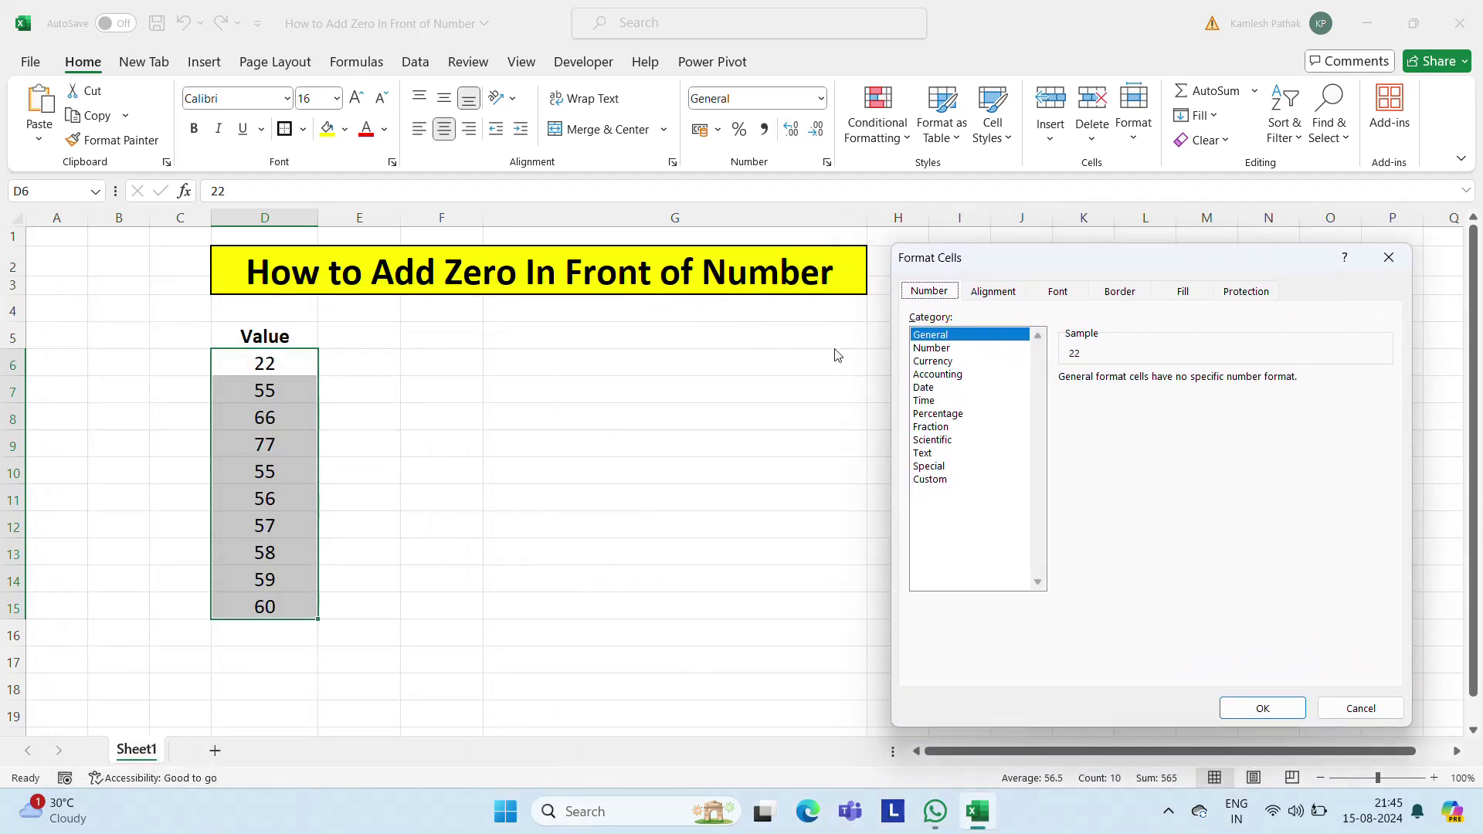
click(923, 480)
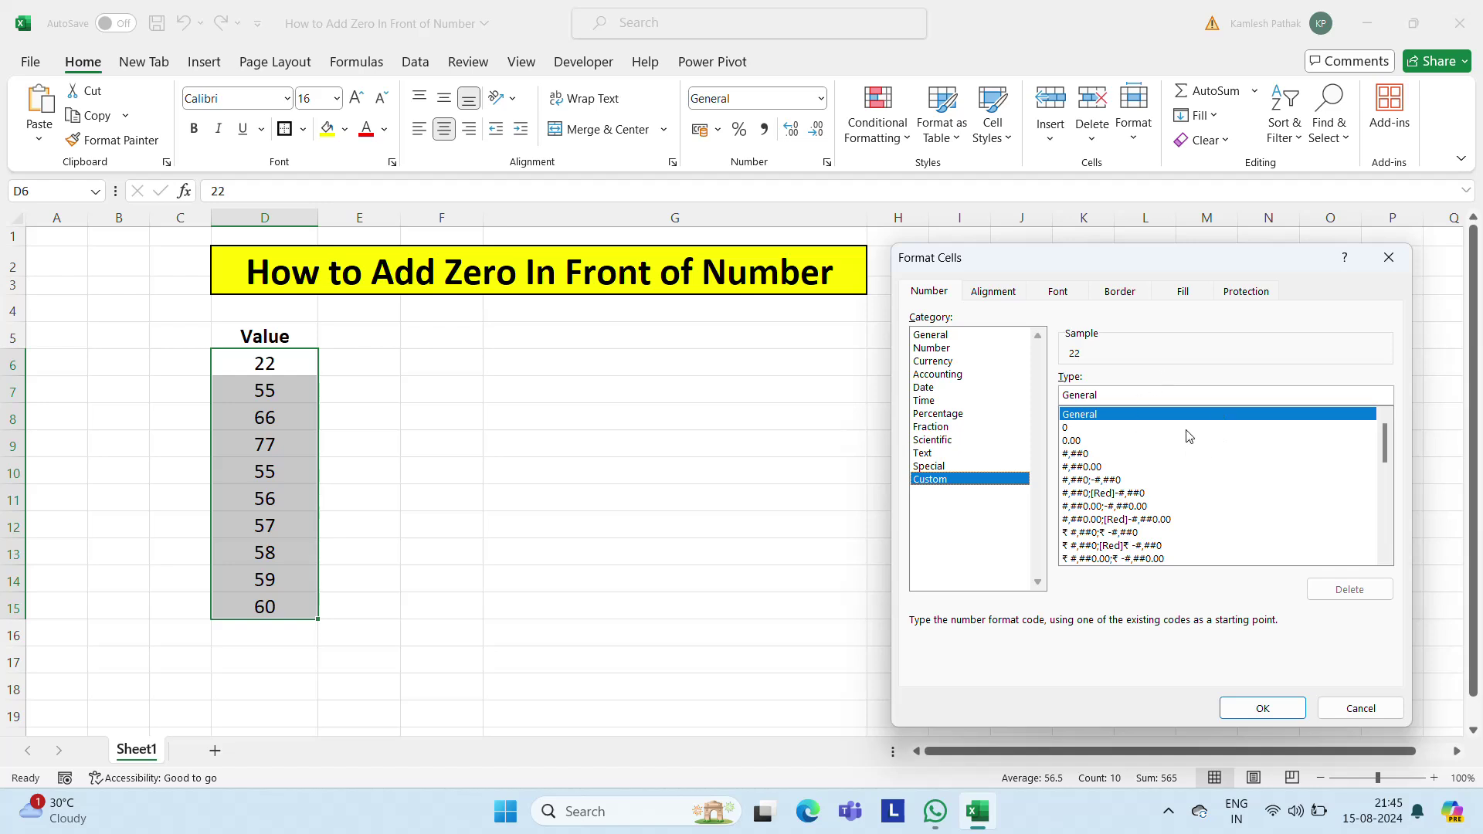
click(1068, 429)
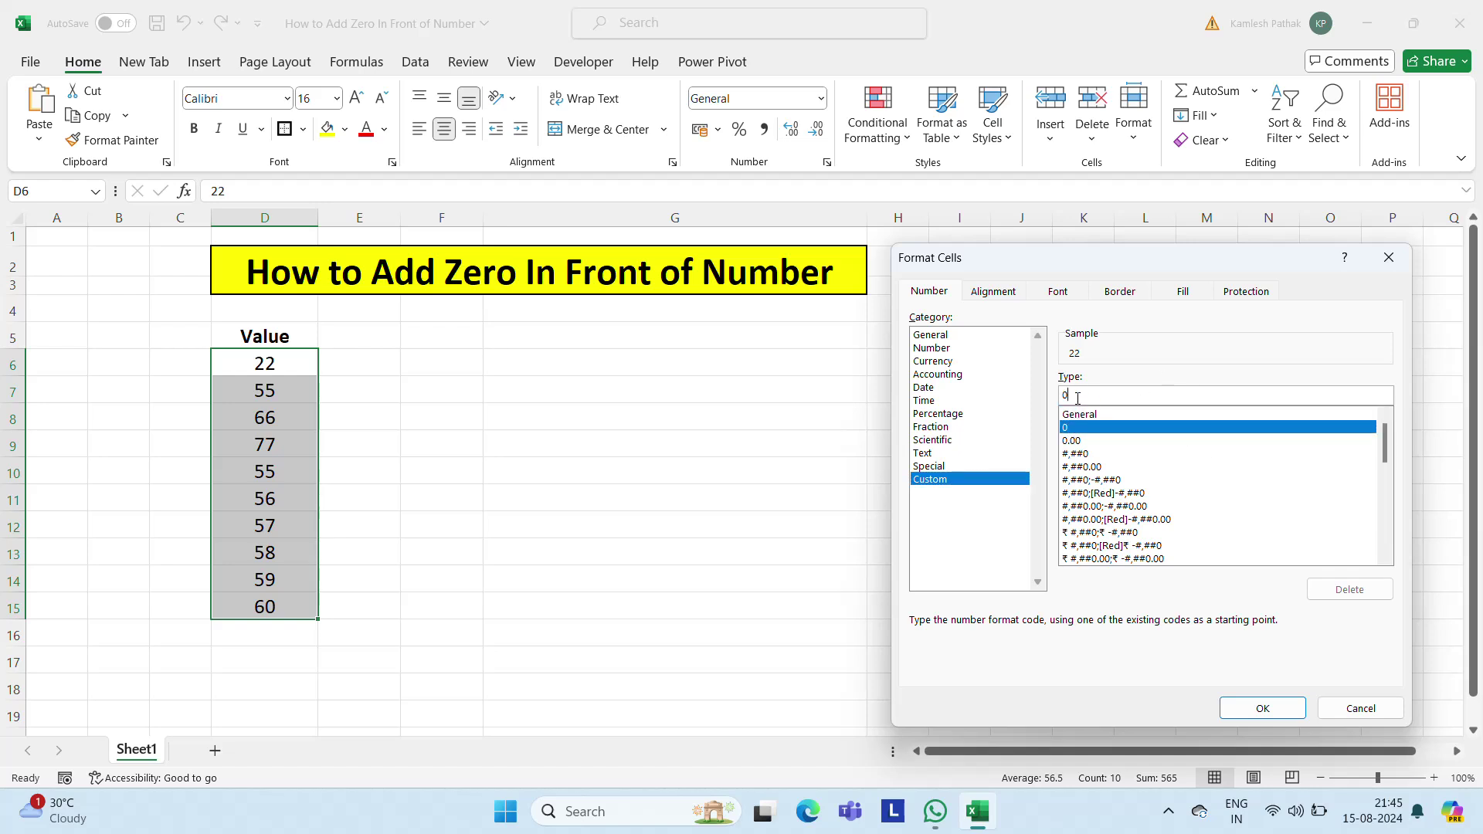
text(00)
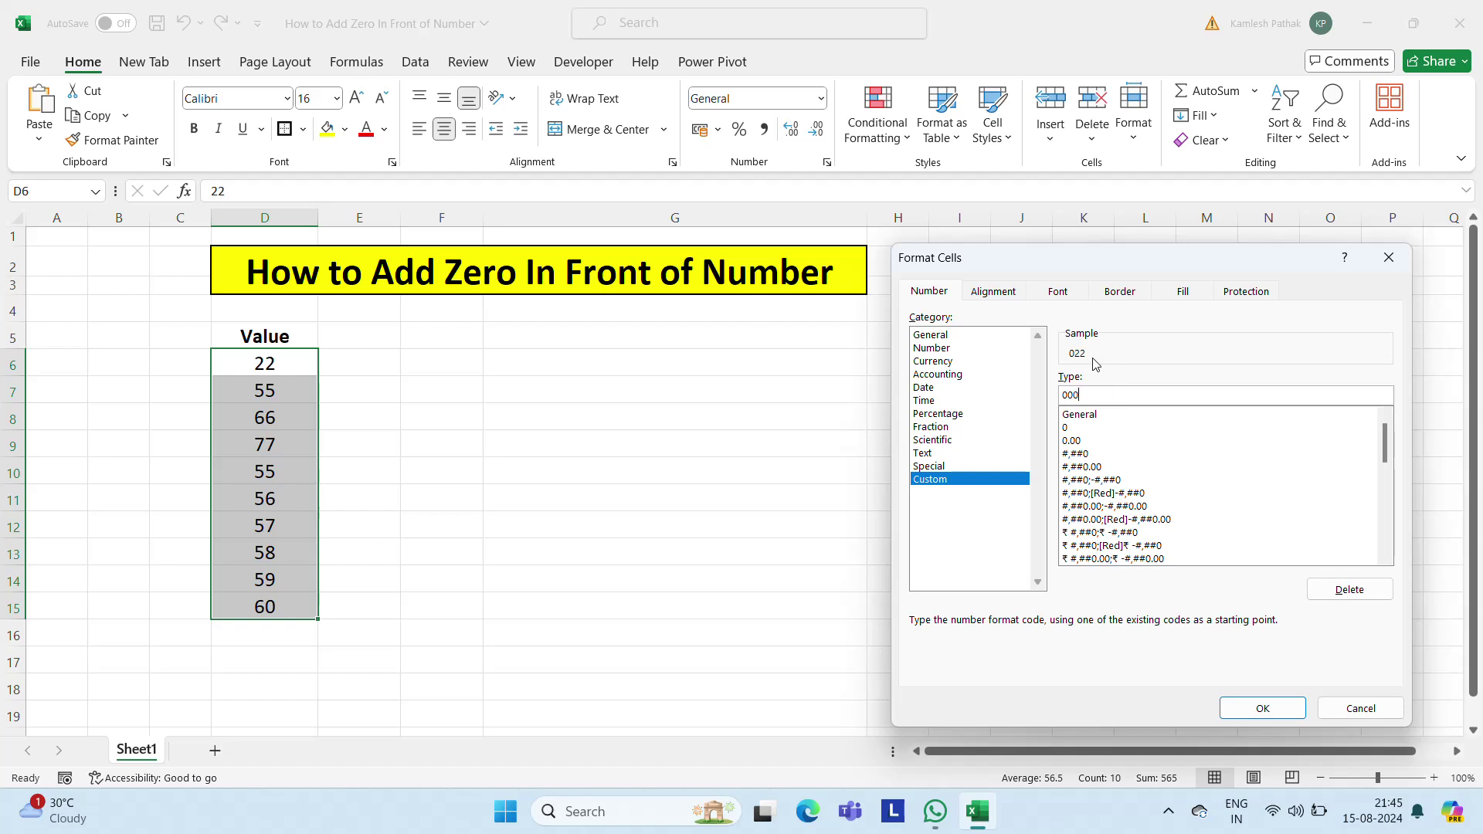
click(1262, 706)
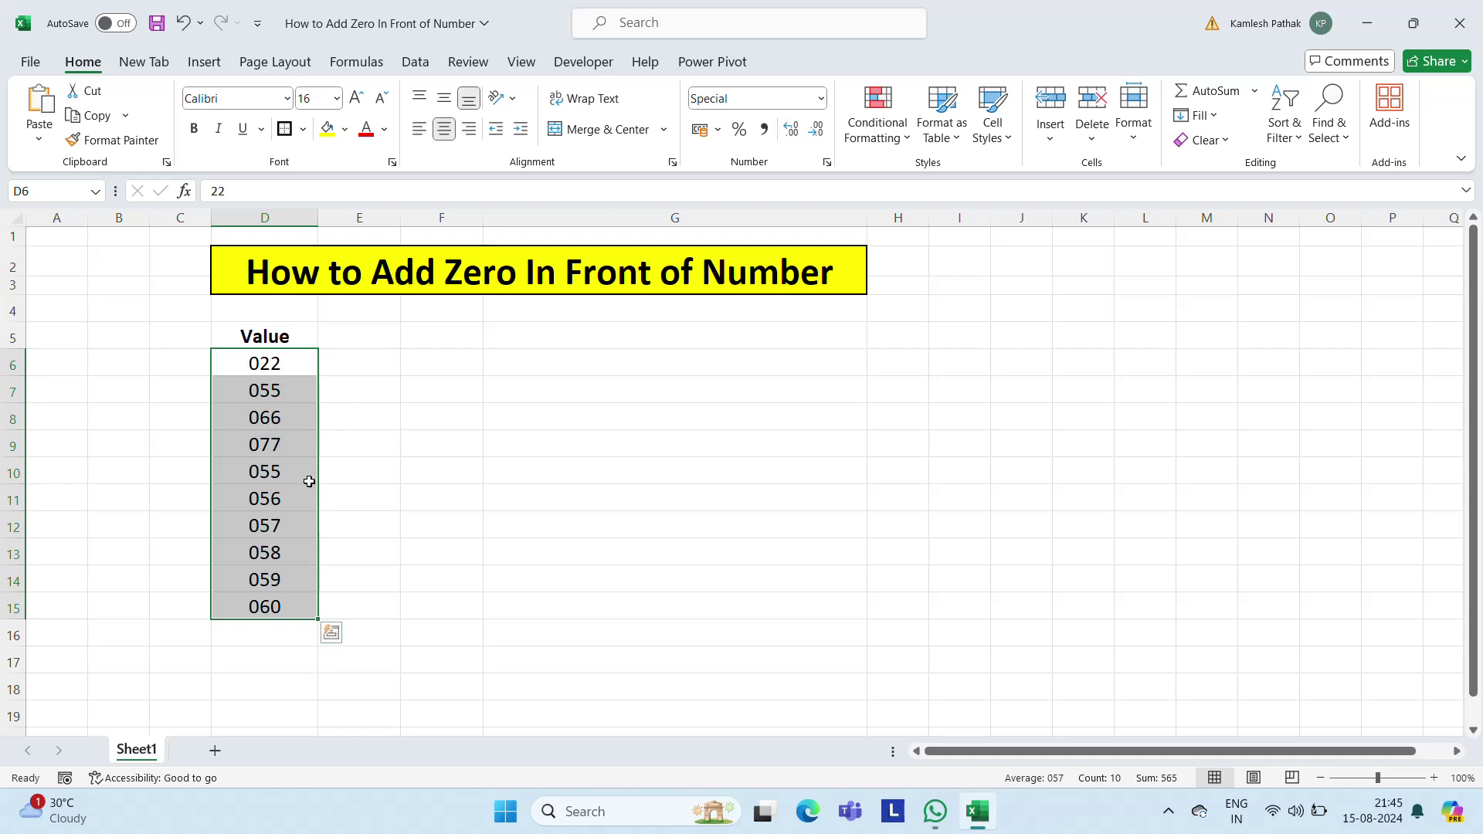
- Apply the custom number format 0000 to the selected values so they read 0022–0060
key(ctrl+z)
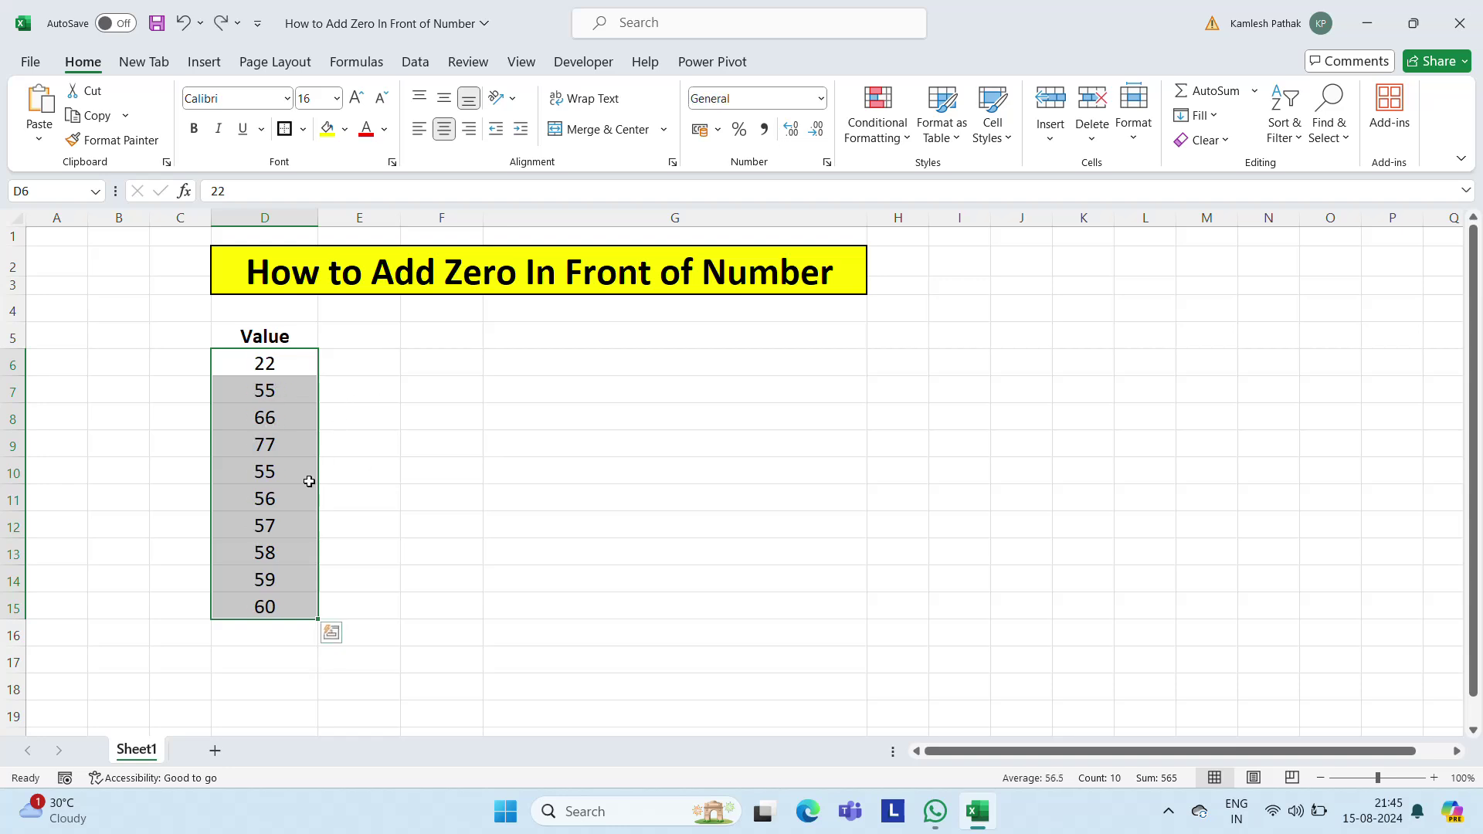
right_click(307, 488)
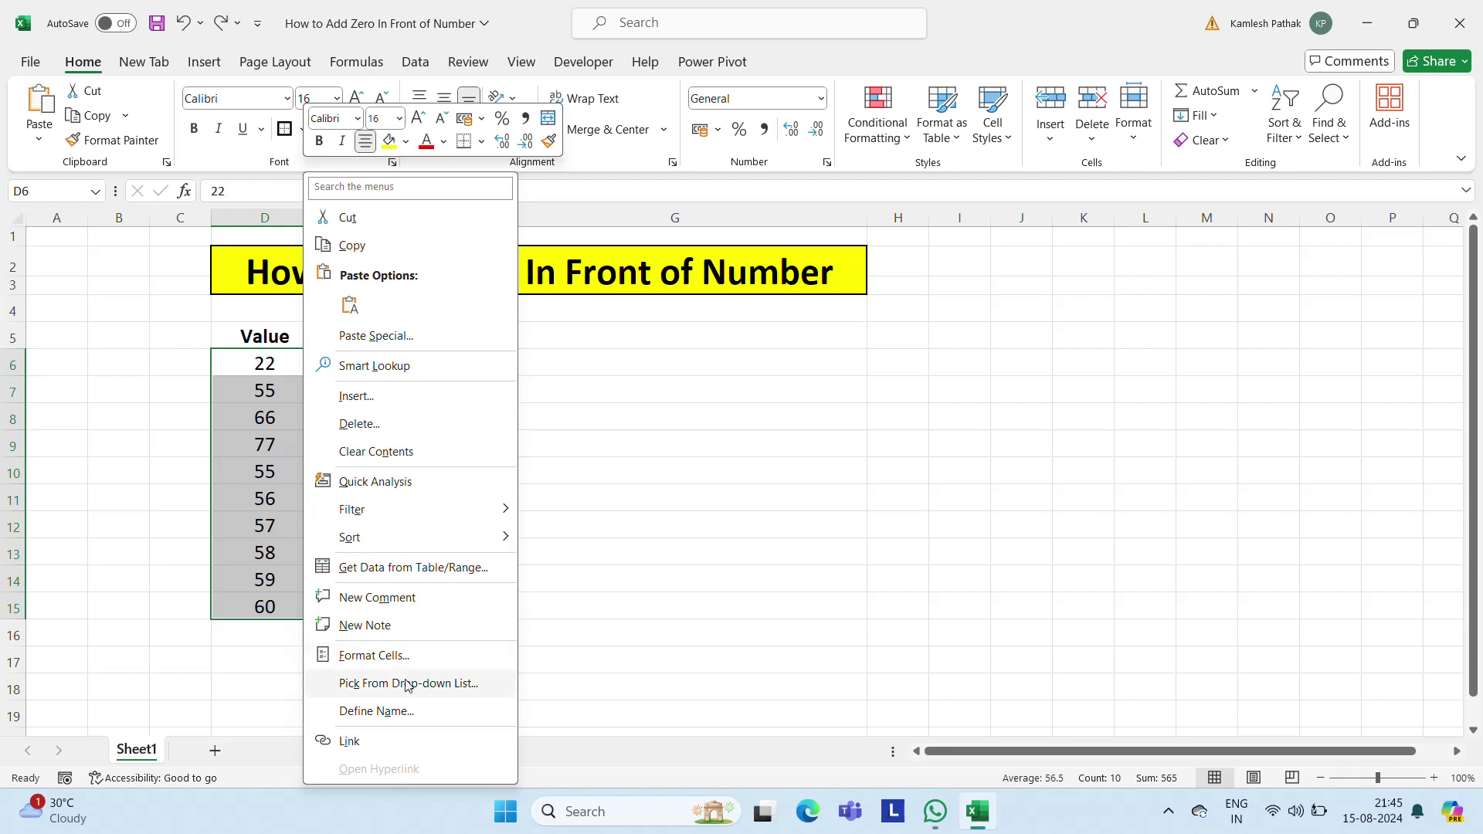
click(375, 656)
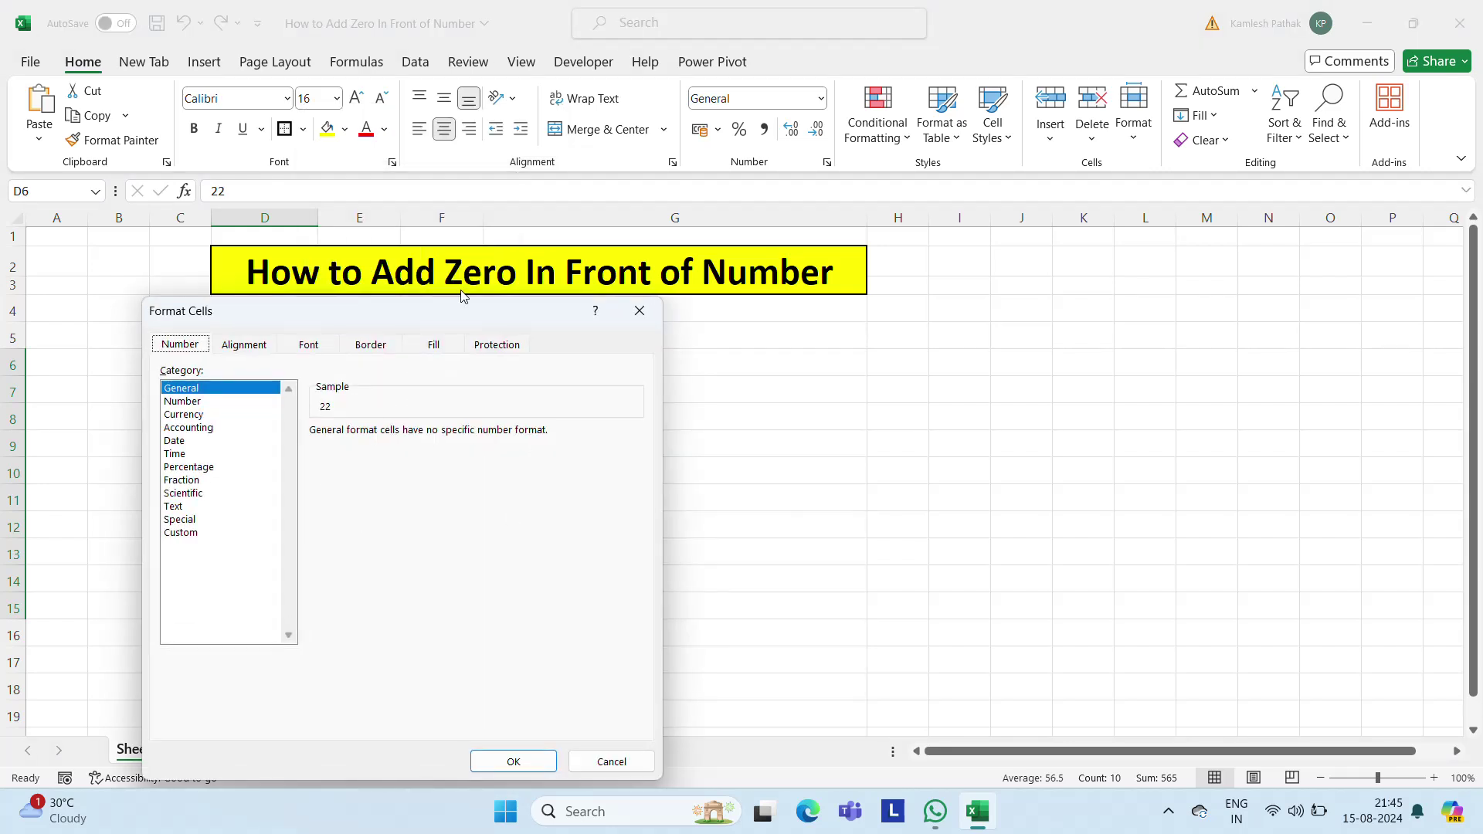
drag(458, 310, 1223, 231)
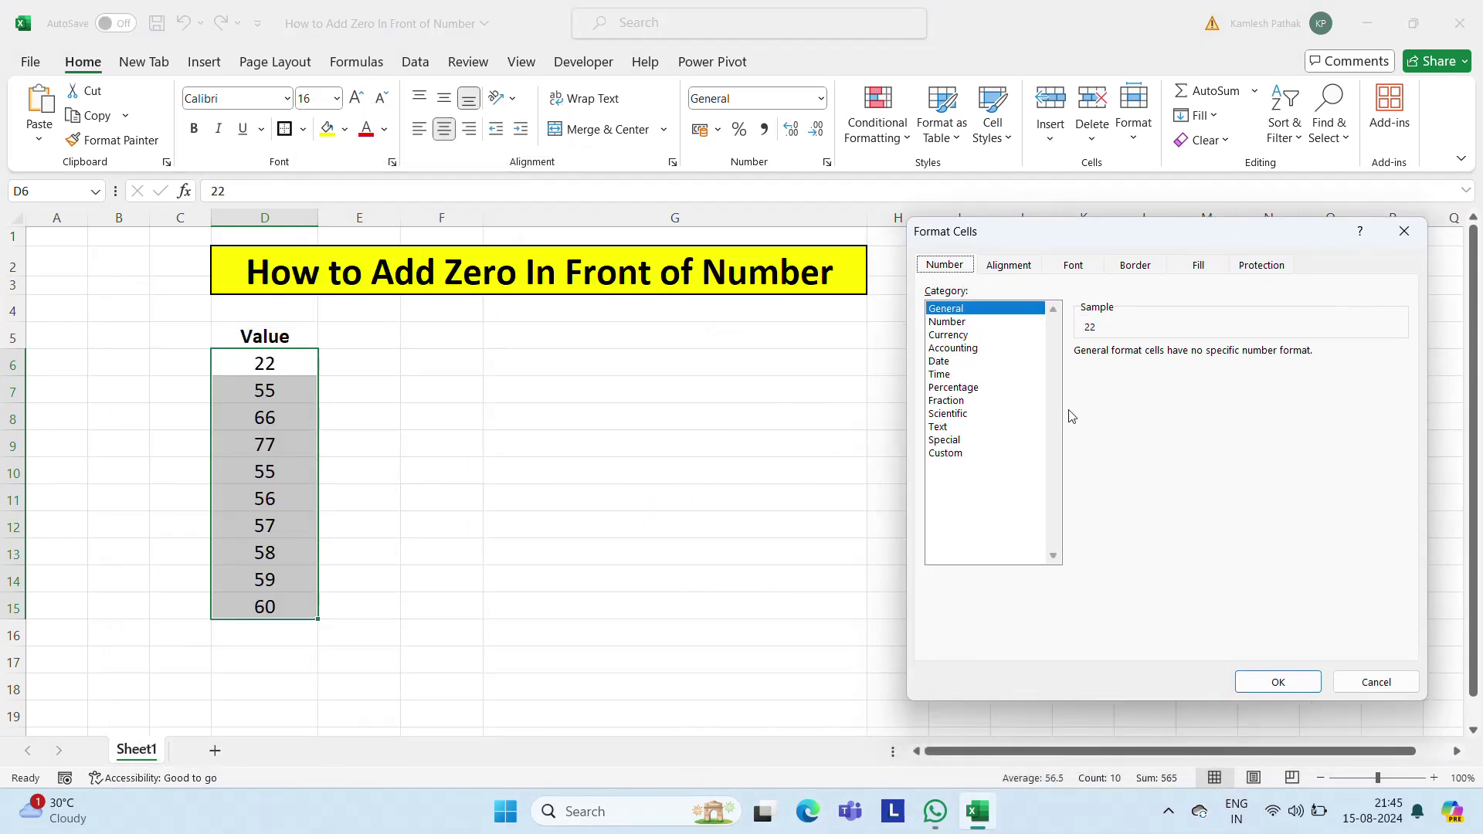
click(946, 455)
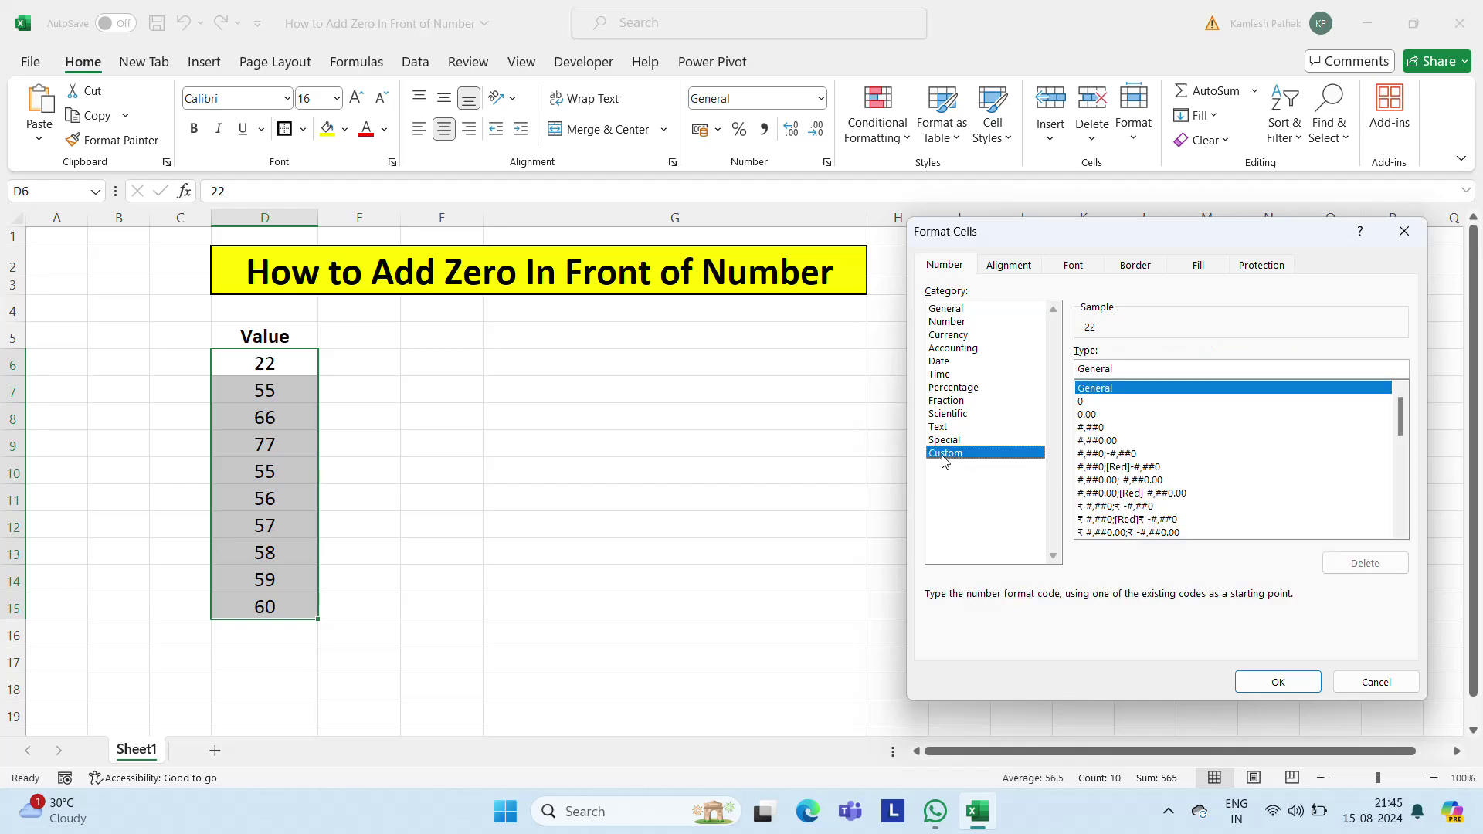
click(1082, 402)
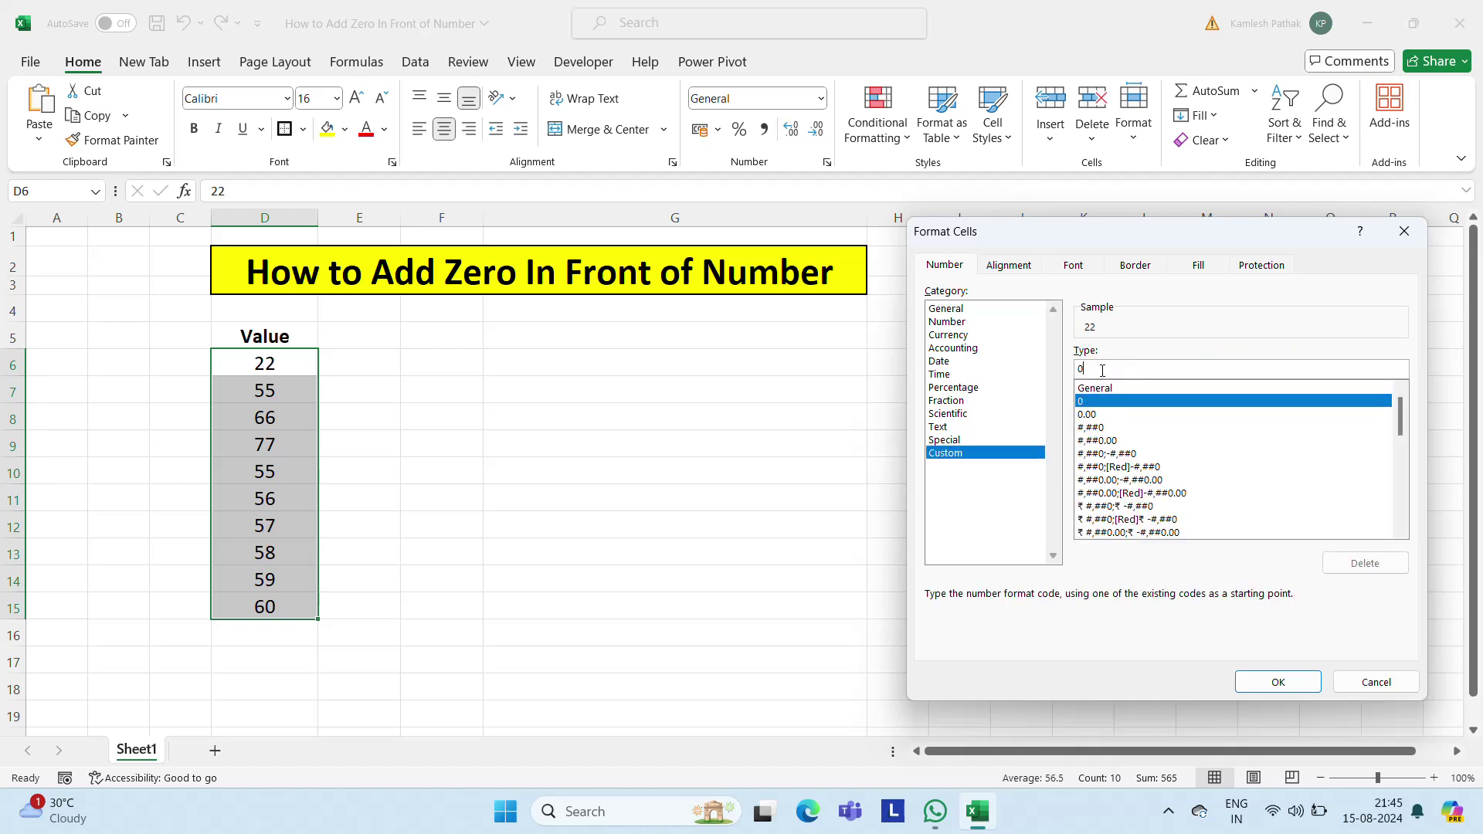
text(00)
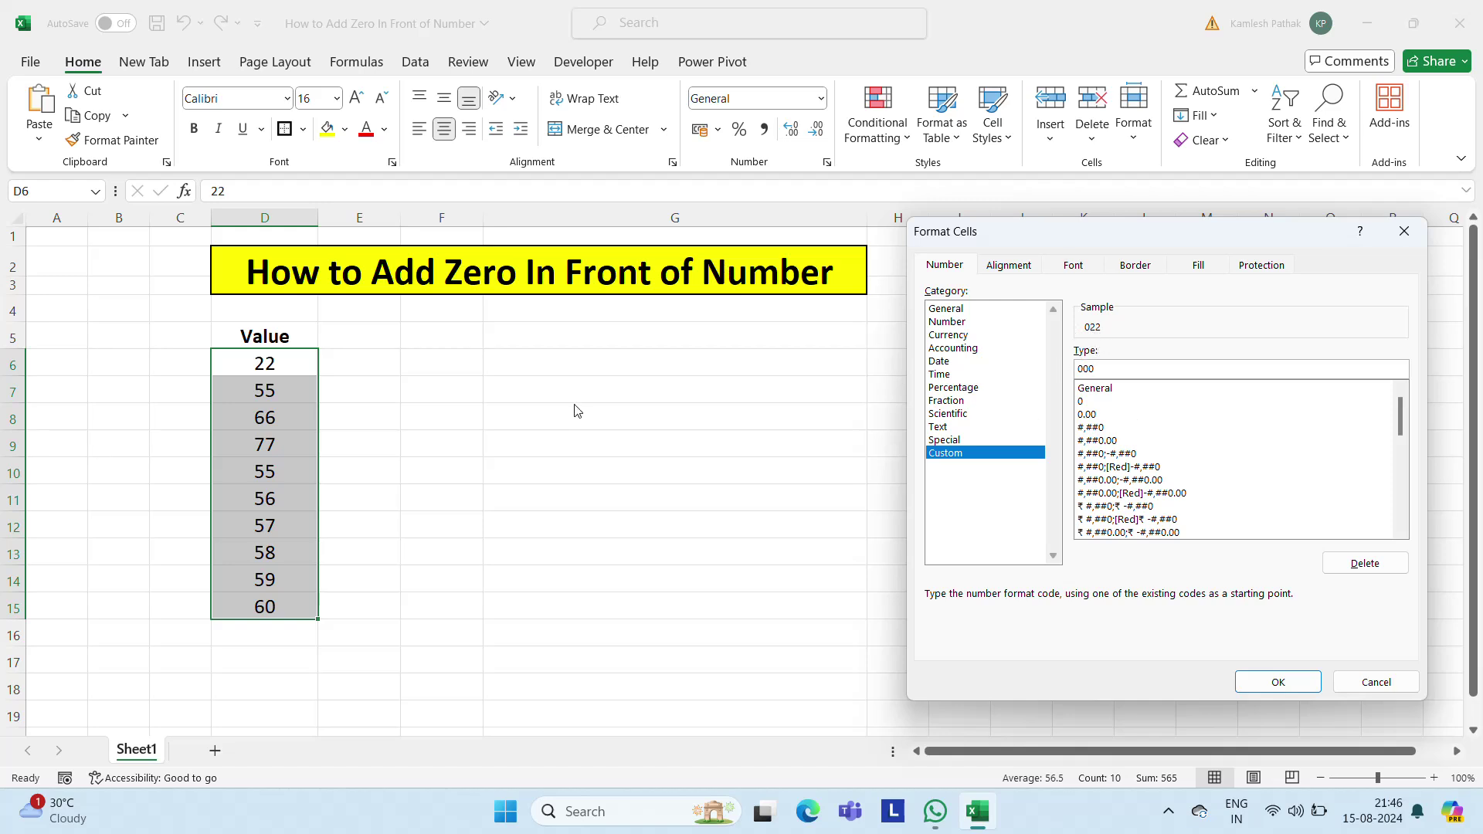
text(0)
click(1278, 683)
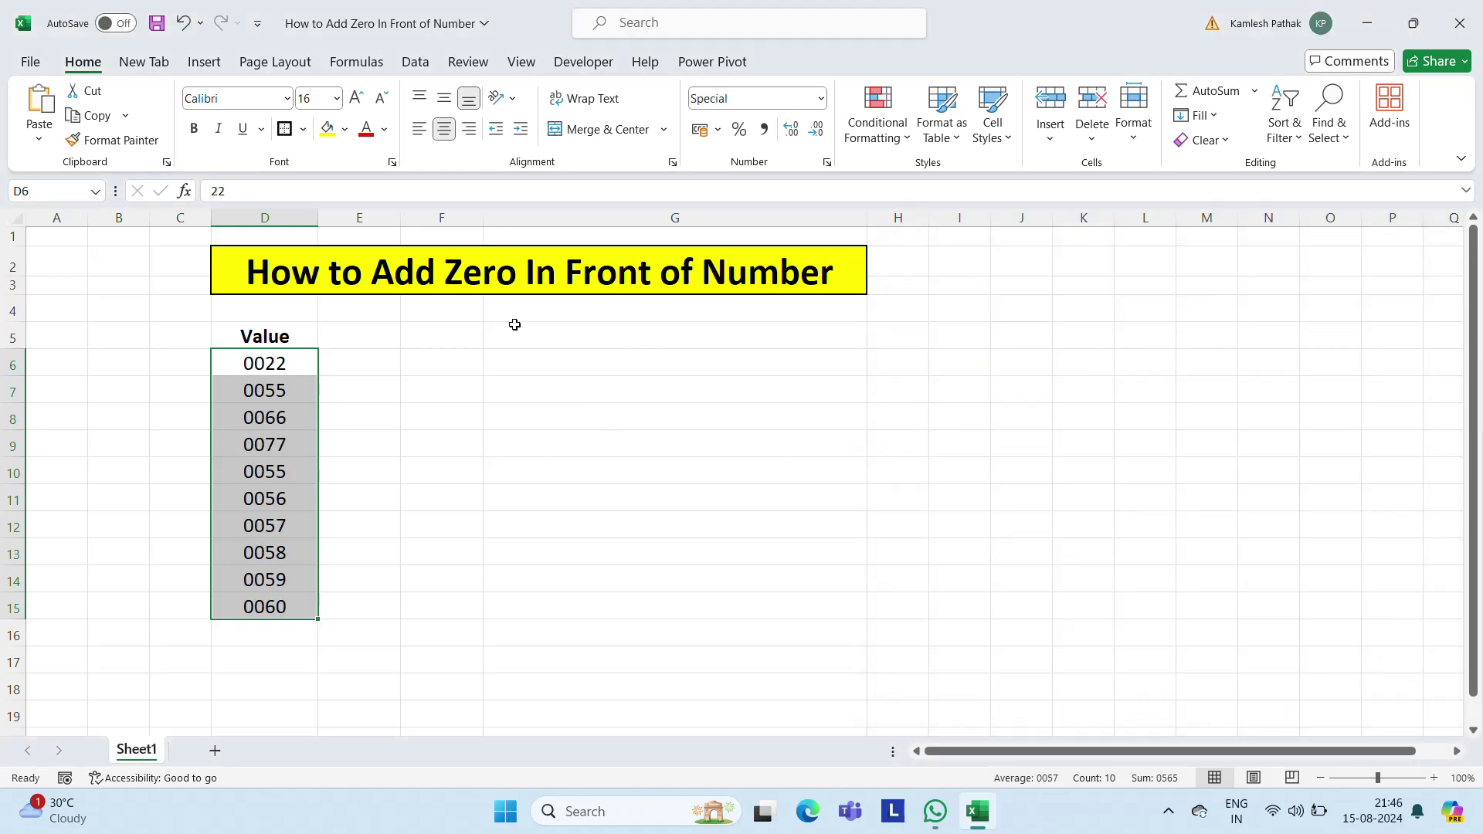
- Undo the 0000 format so D6:D15 show plain numbers 22 to 60
click(371, 382)
key(Up)
key(Left)
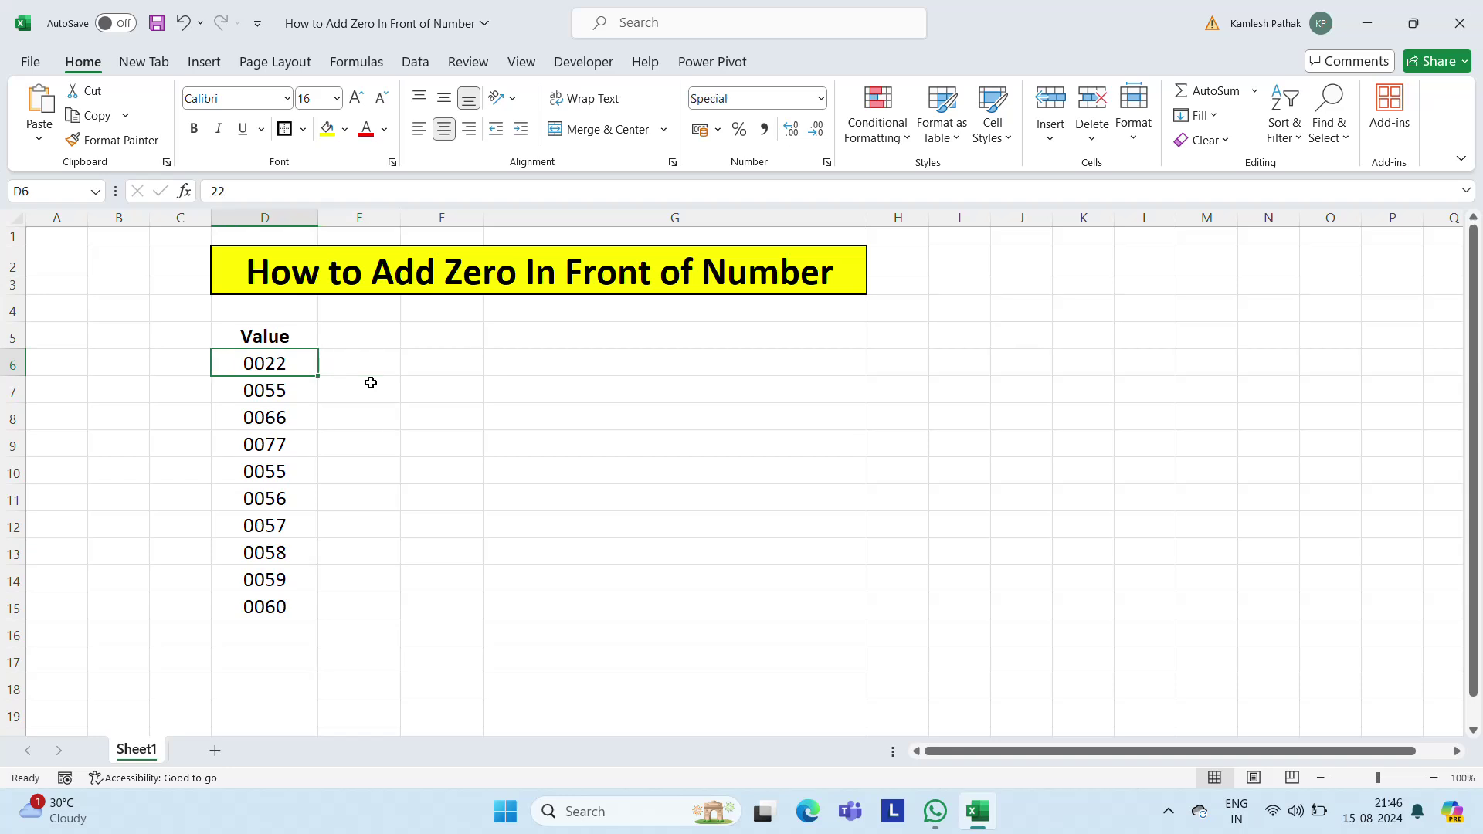
key(ctrl+z)
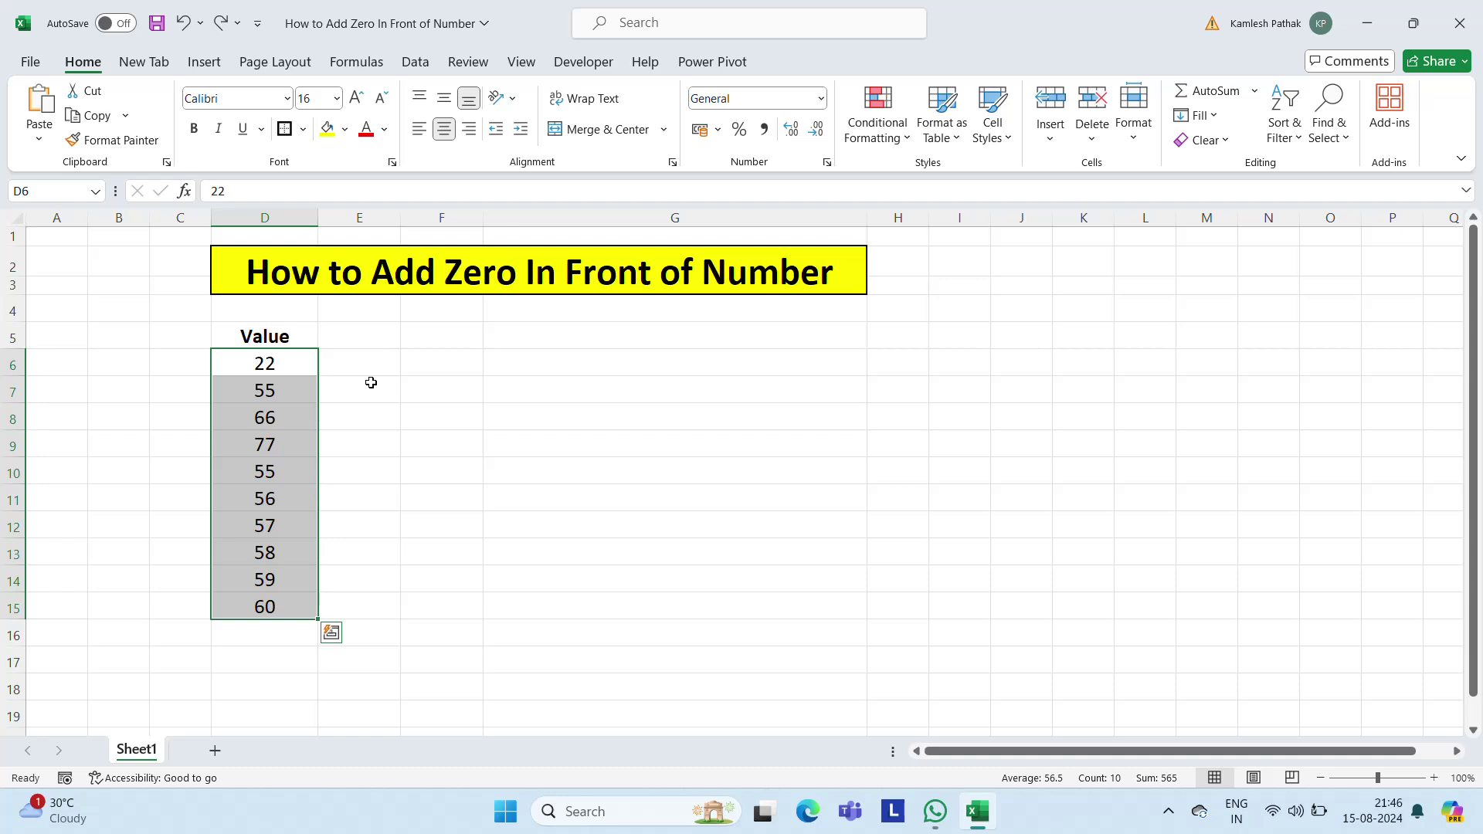
key(Right)
key(Right)
key(Right)
- Enter =REPT(0,4)&D6 in F6 so it displays 000022
key(Left)
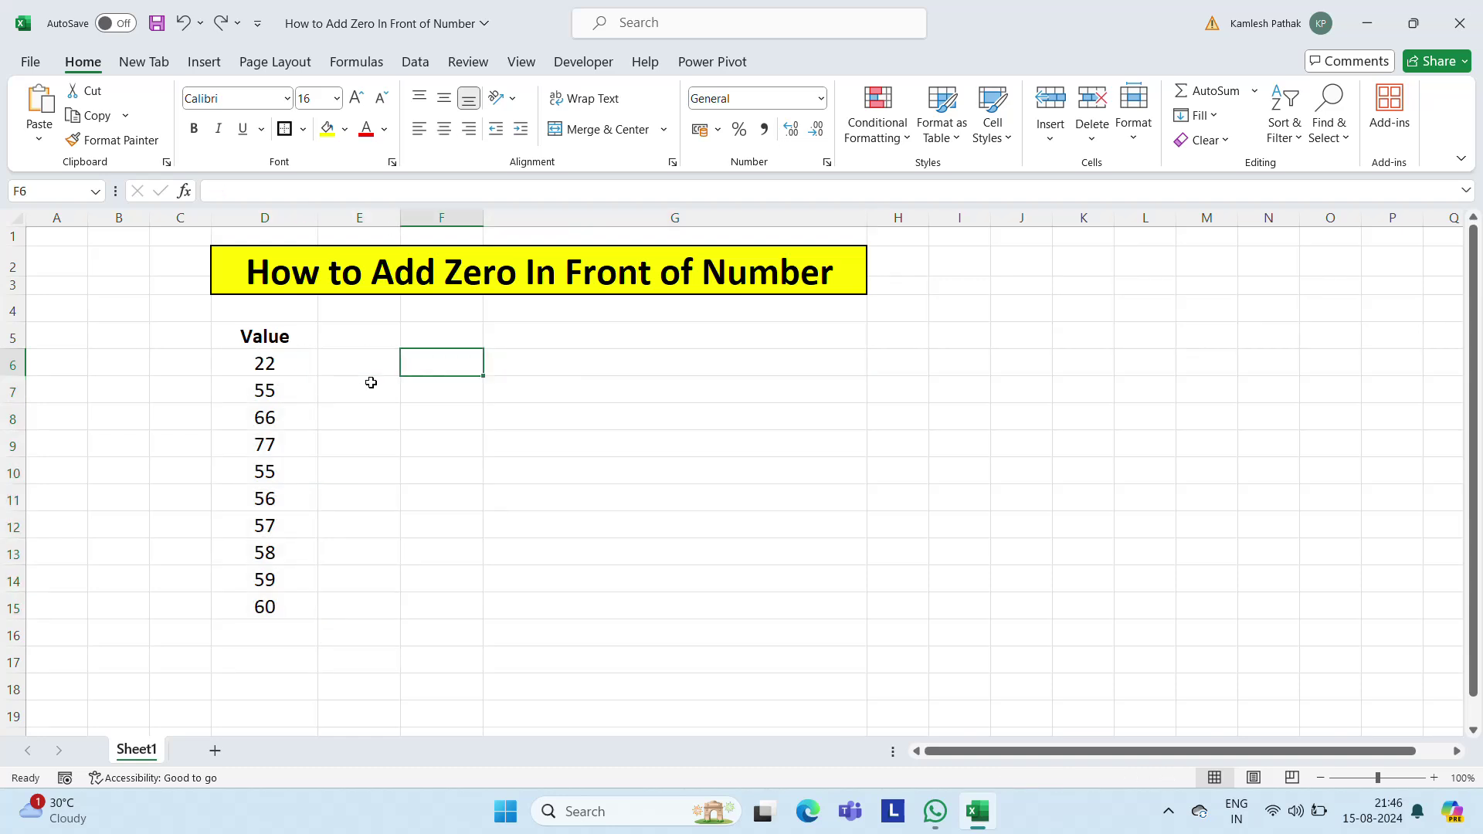
text(=re)
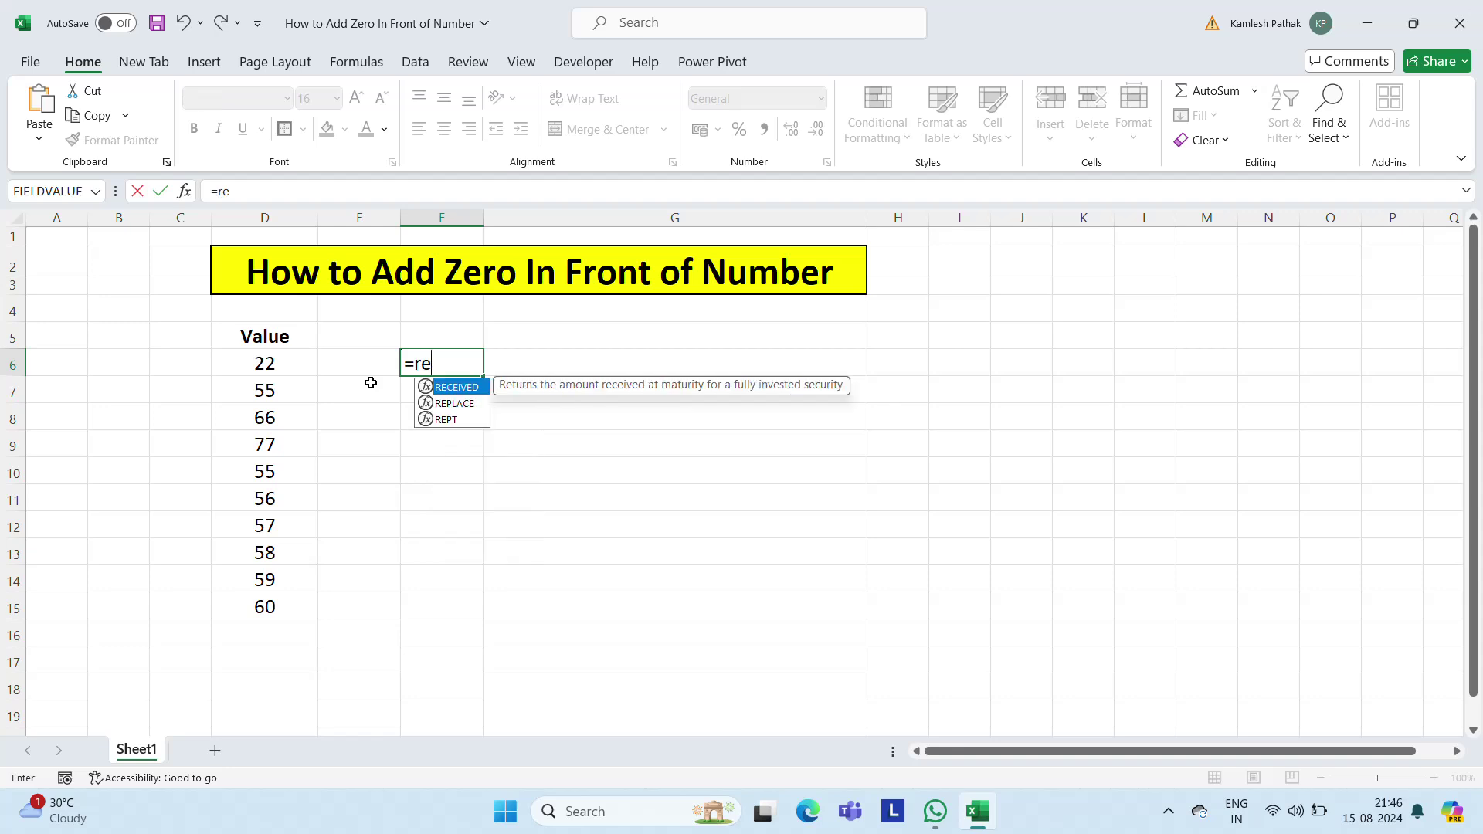
key(Down)
key(Down)
key(Tab)
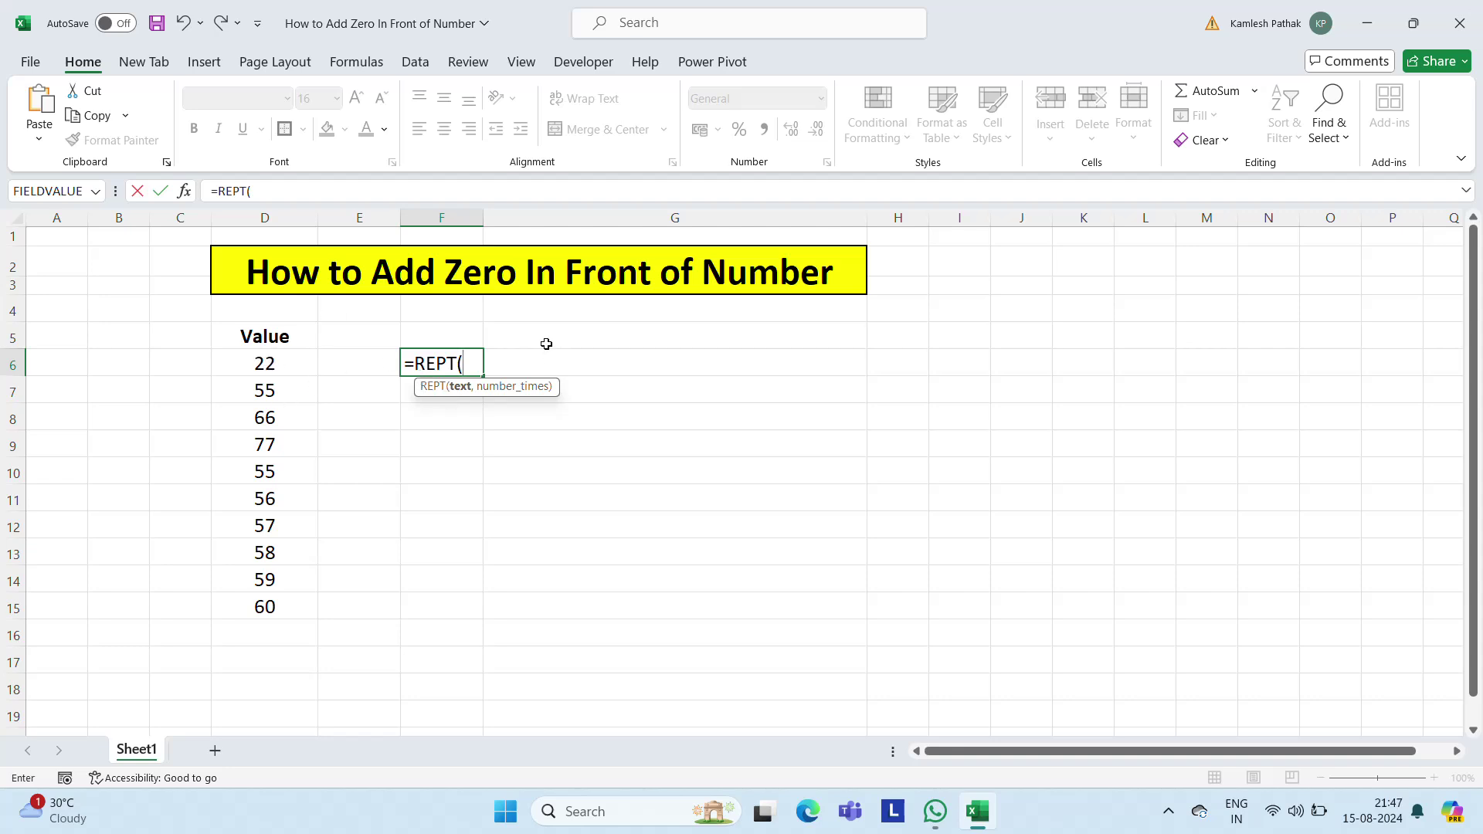
text(0,)
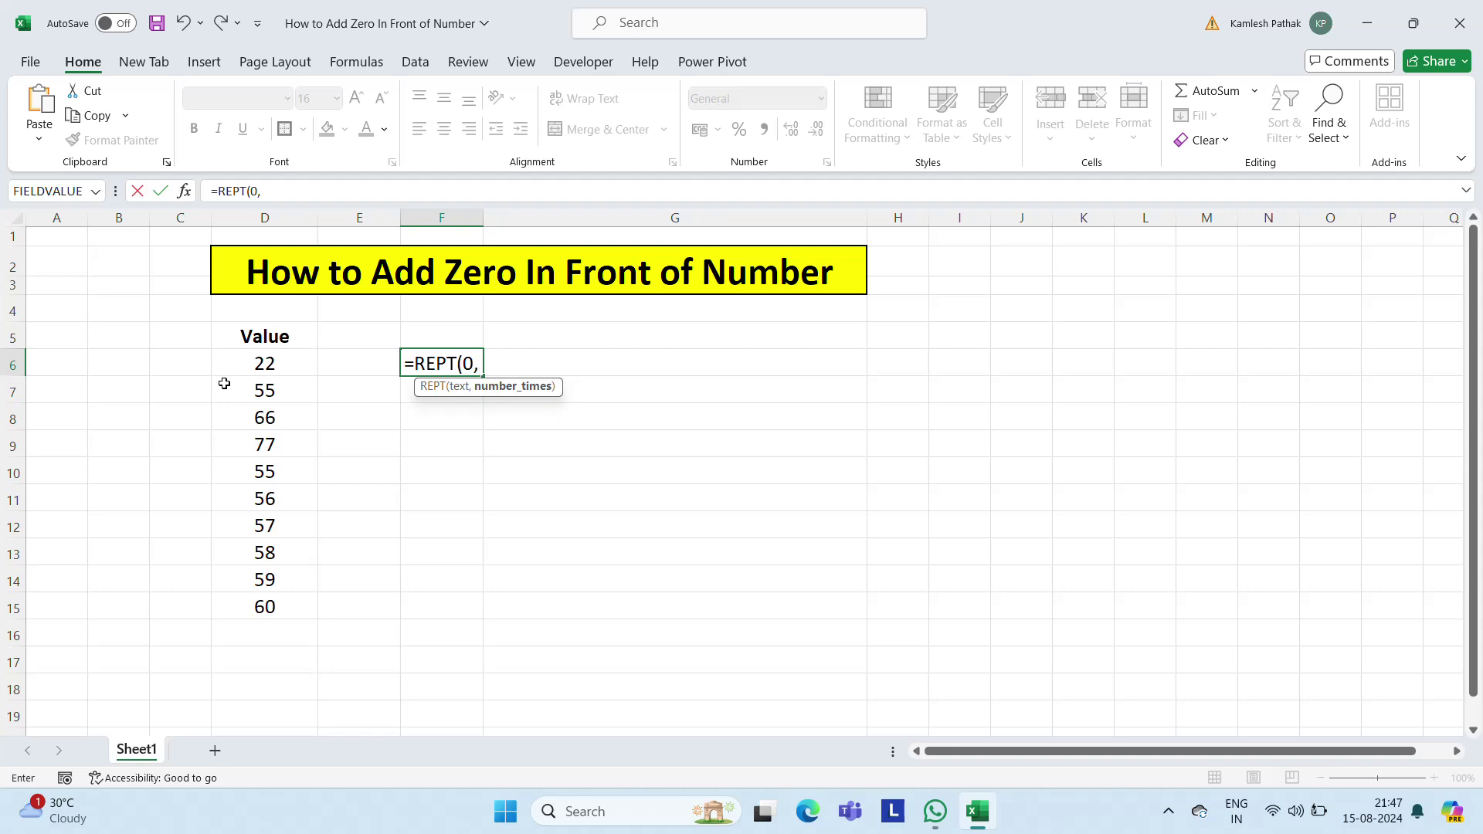
text(4)
text())
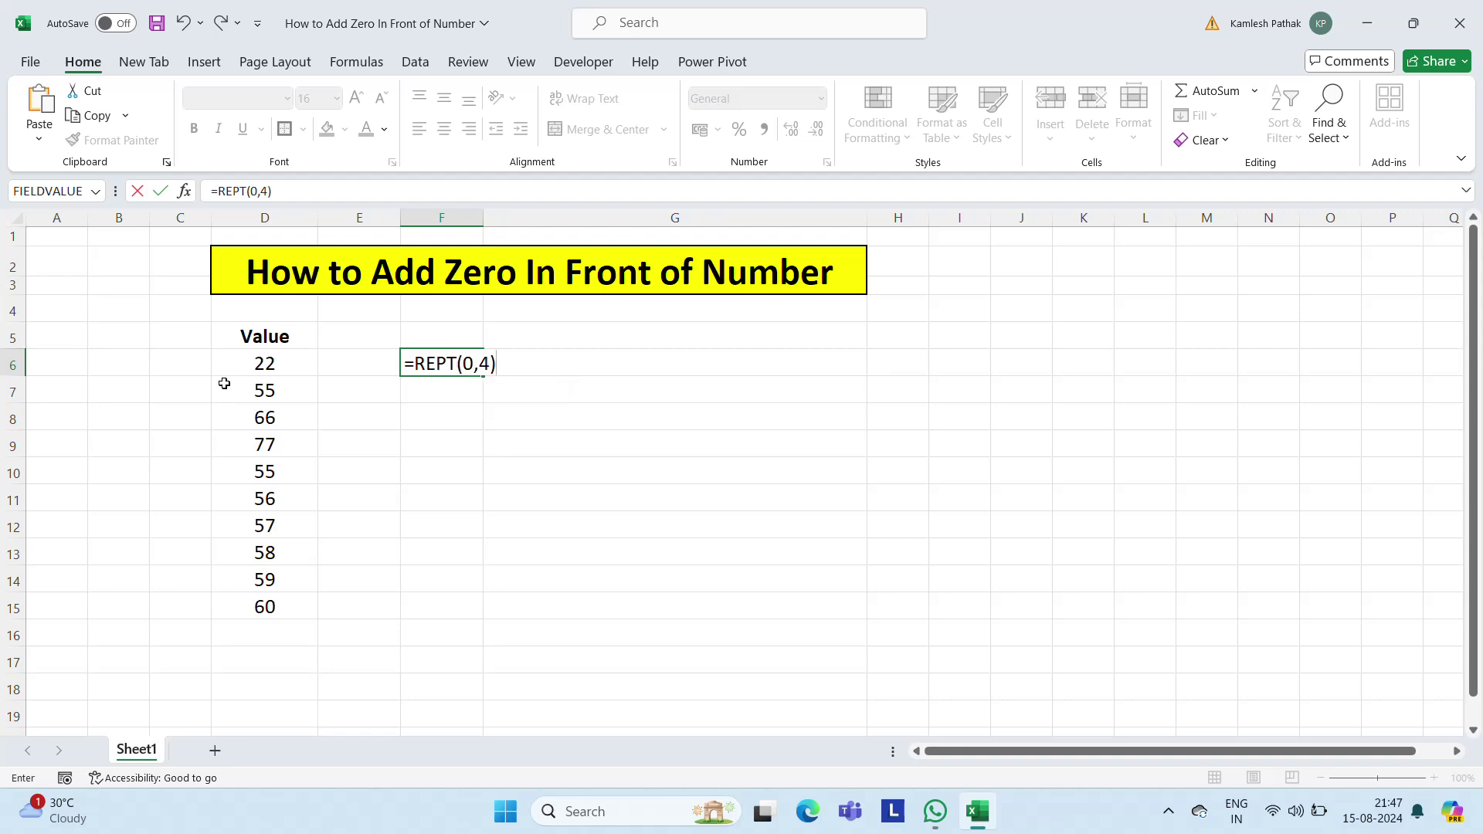
text(&)
click(267, 368)
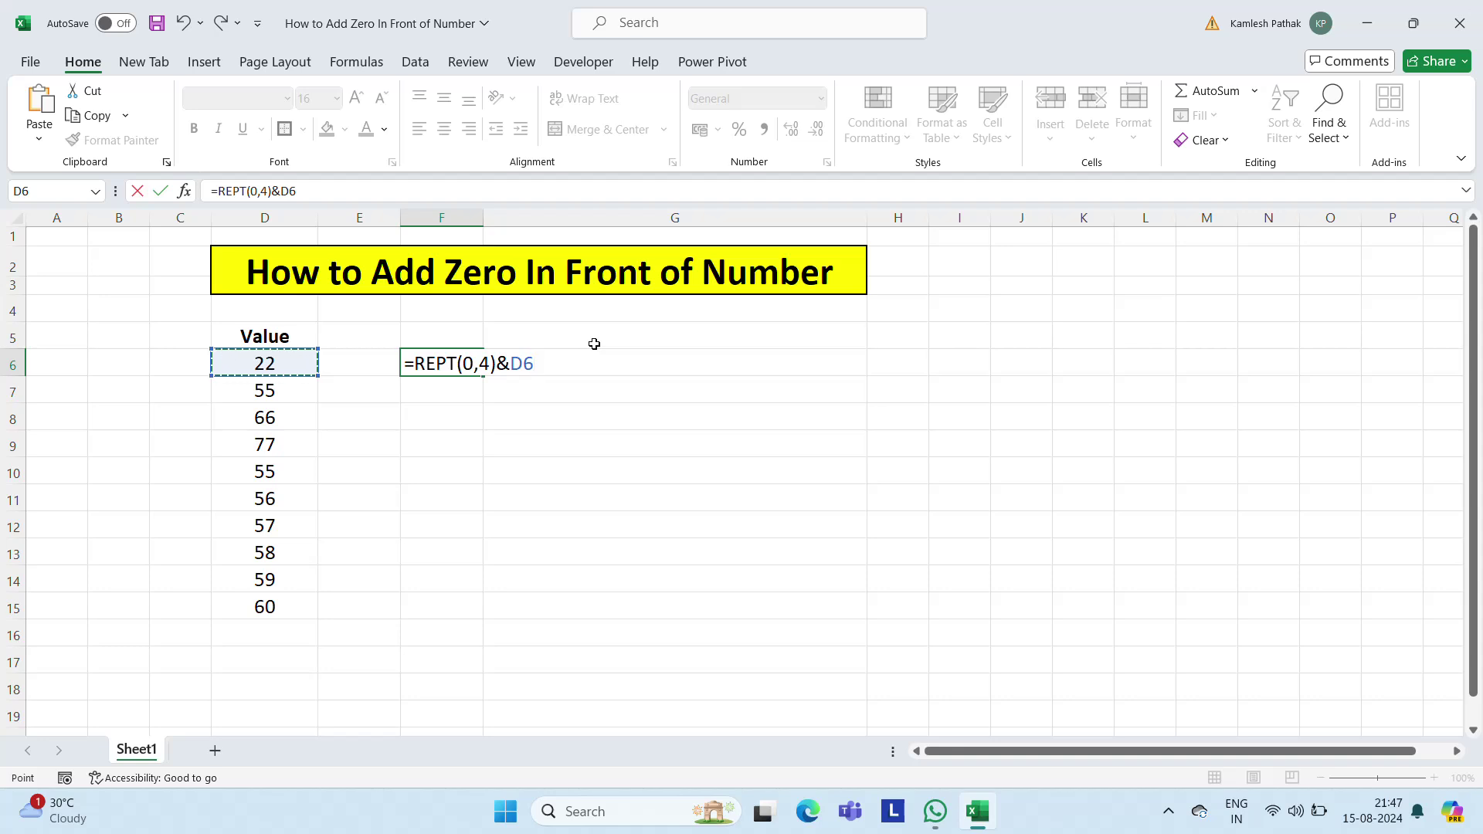
key(Return)
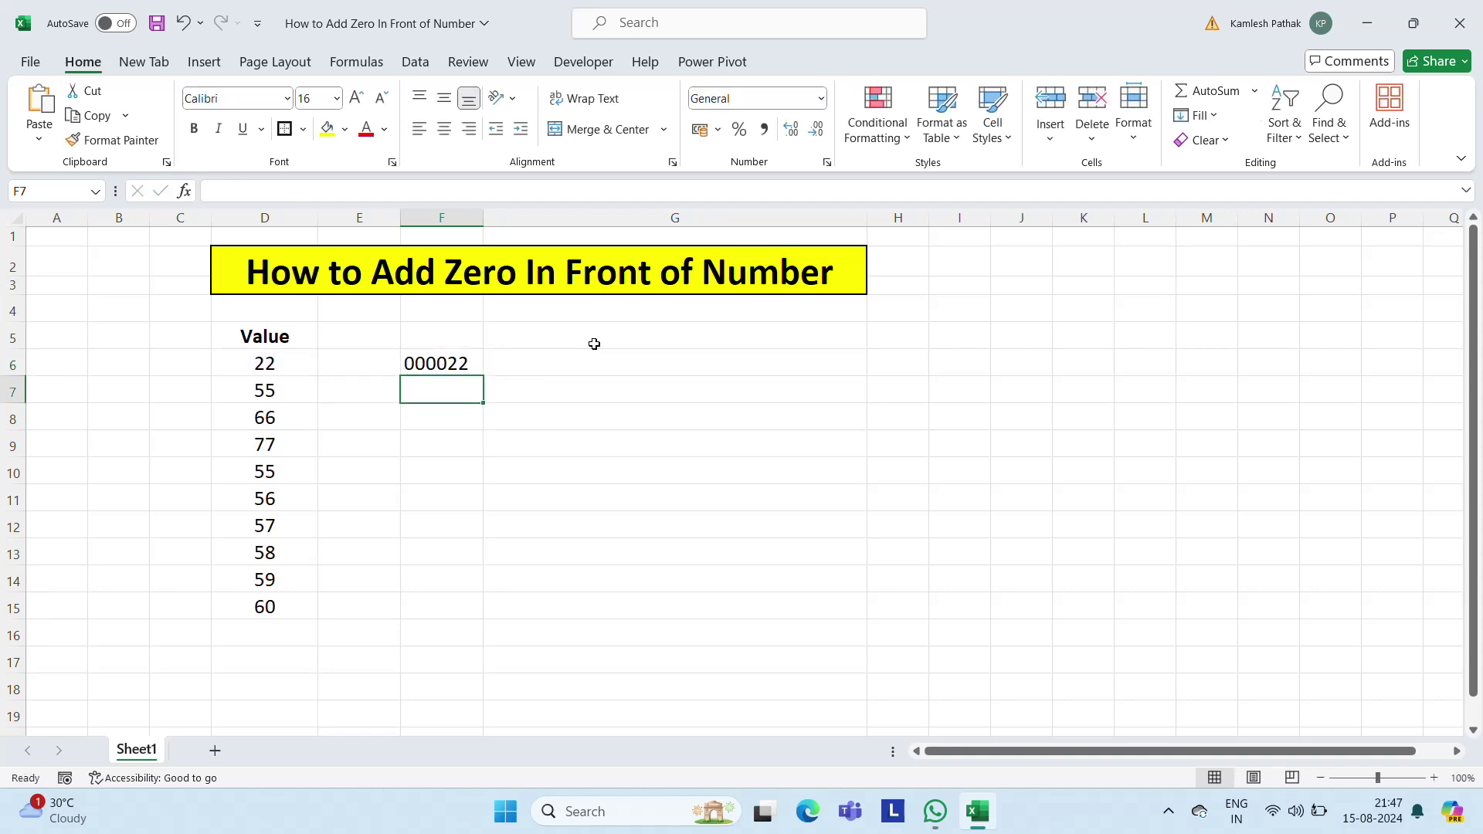
- Copy the F6 REPT formula down through F15 and centre the results
key(Up)
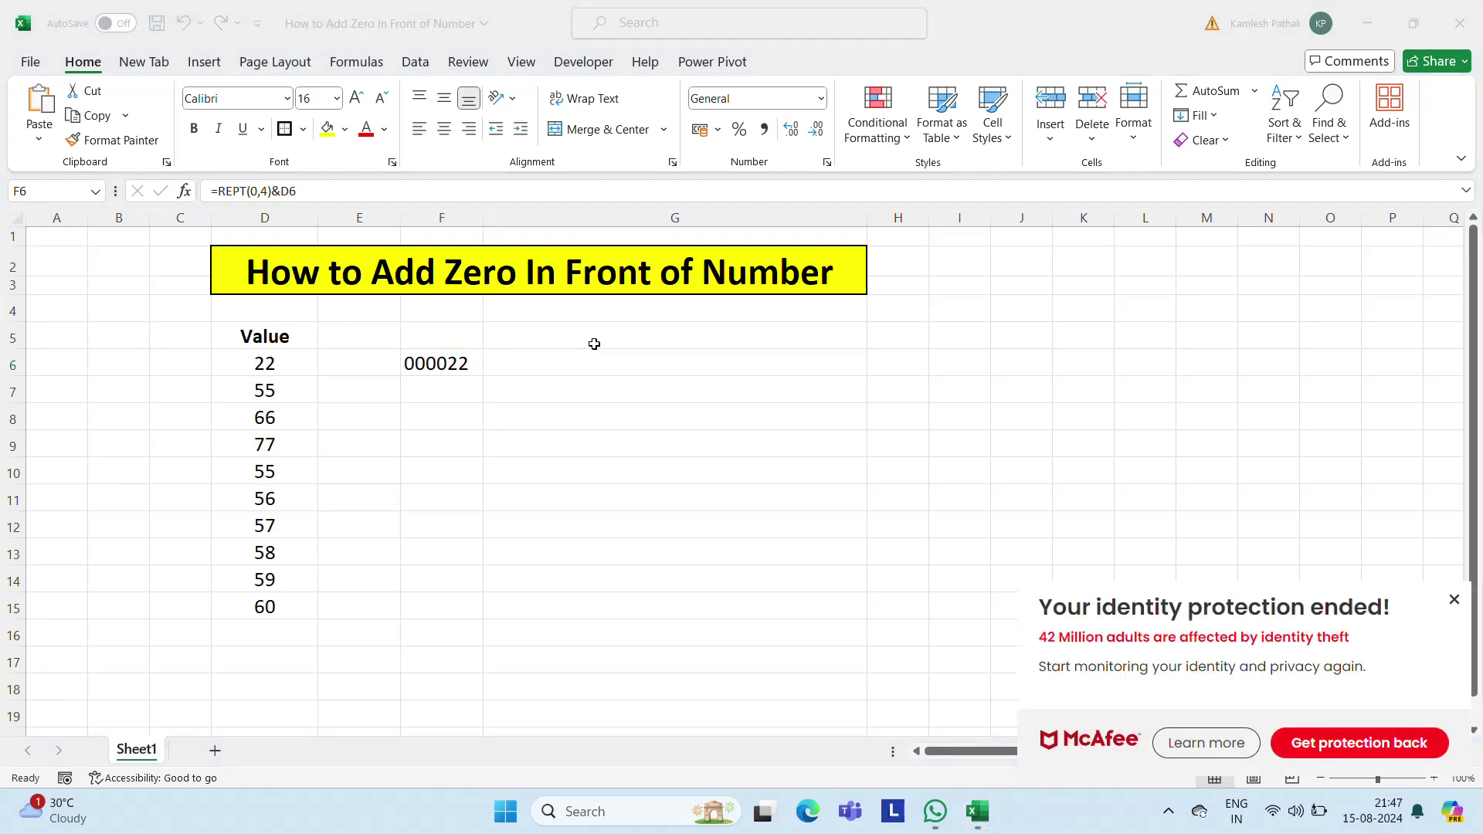
key(ctrl+c)
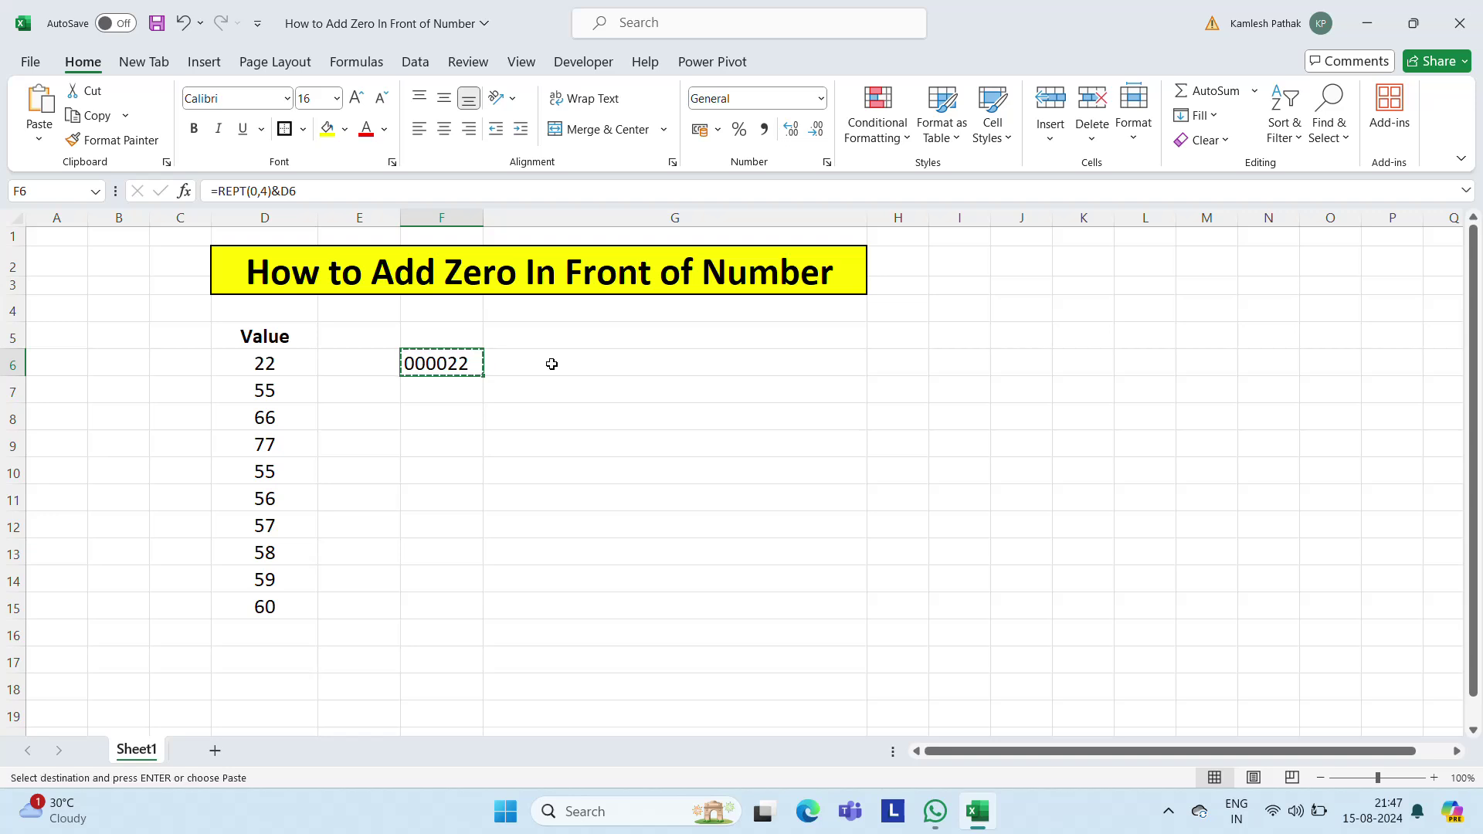
key(Left)
key(Left)
key(ctrl+Down)
key(Right)
key(Right)
key(ctrl+shift+Up)
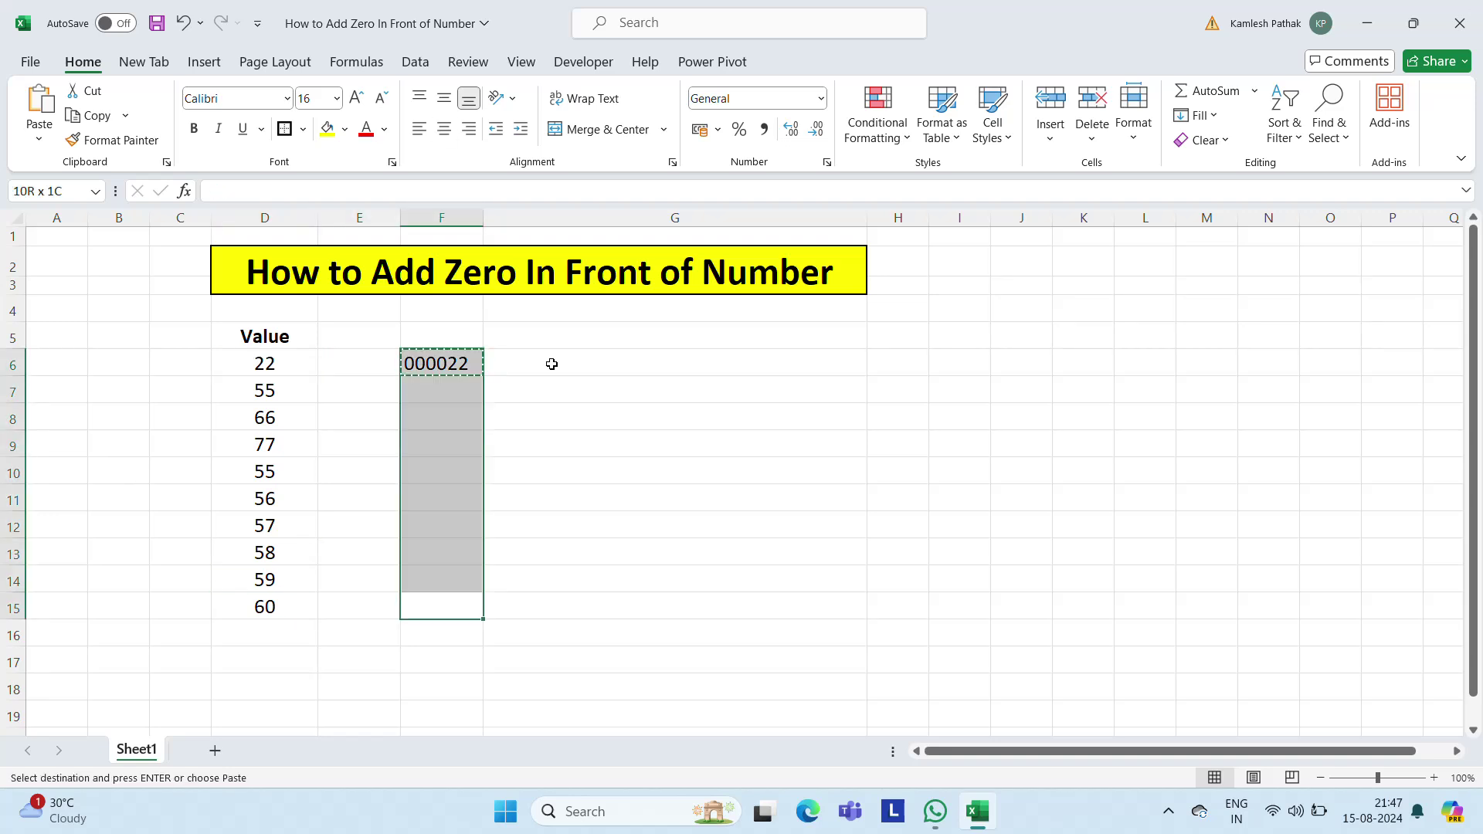
key(ctrl+v)
key(Escape)
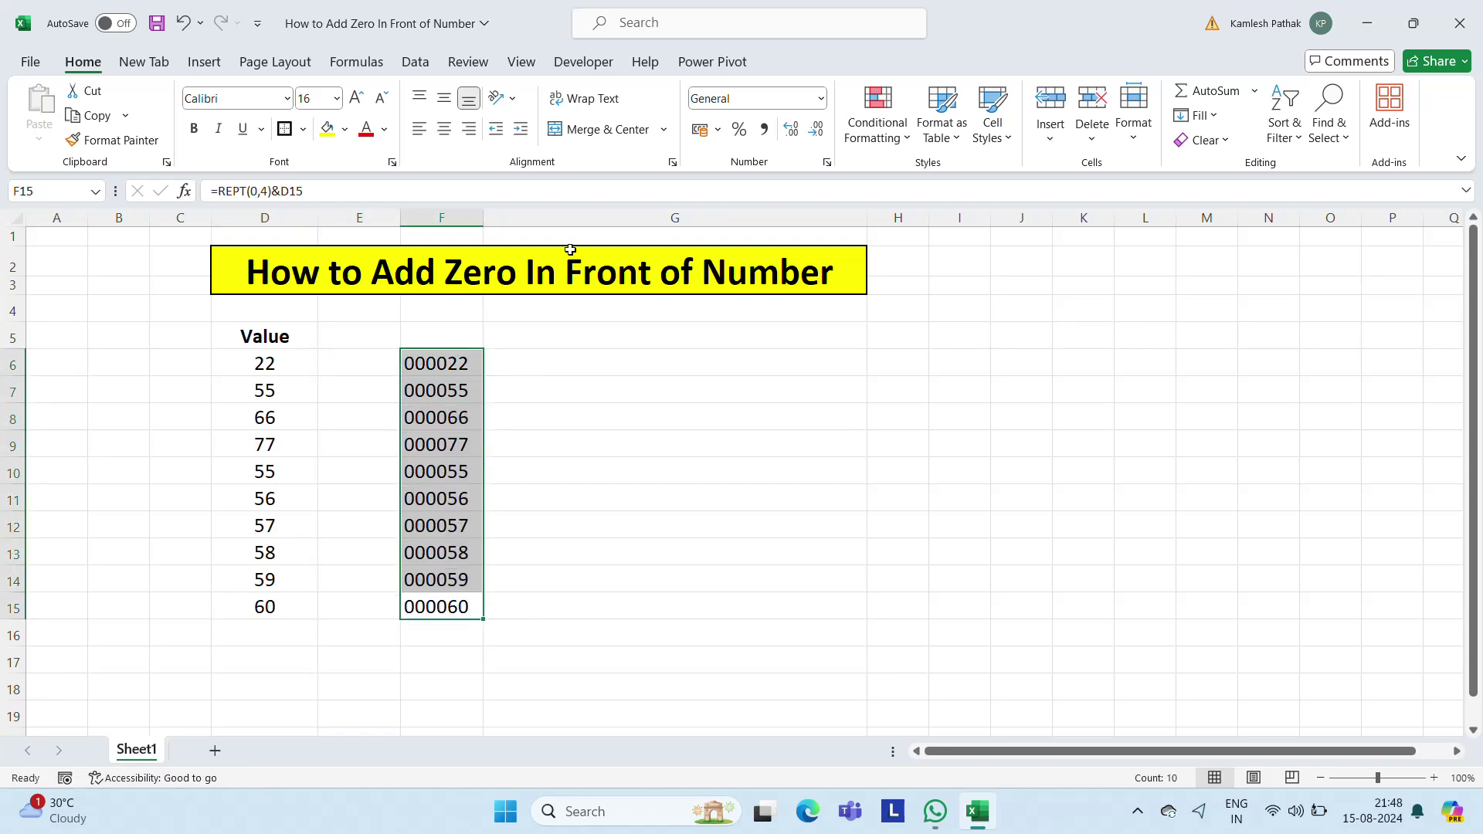
click(444, 129)
key(Return)
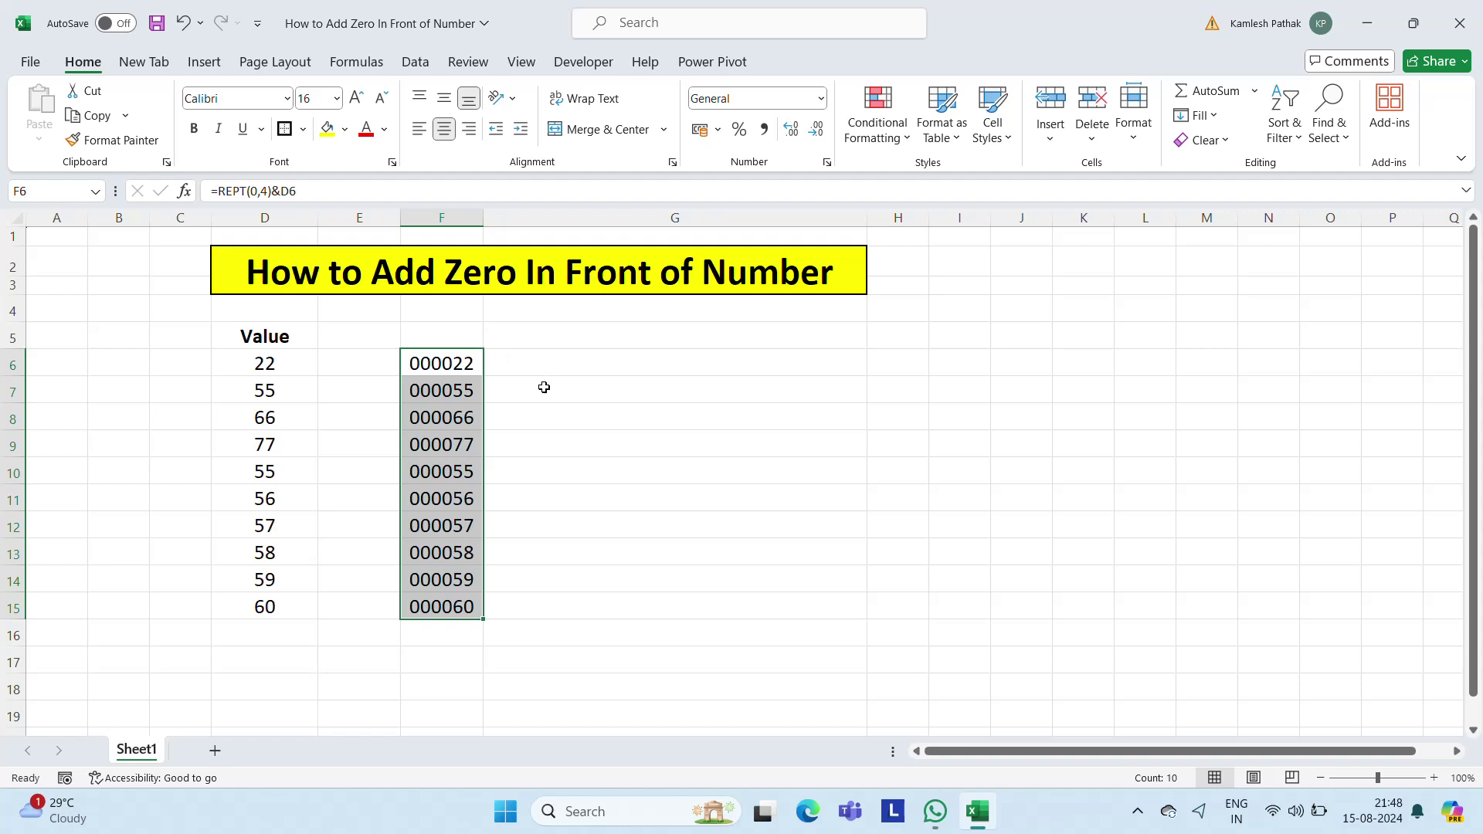
- Clear the REPT results from F6:F15 and return toward the Value column
click(572, 374)
key(Left)
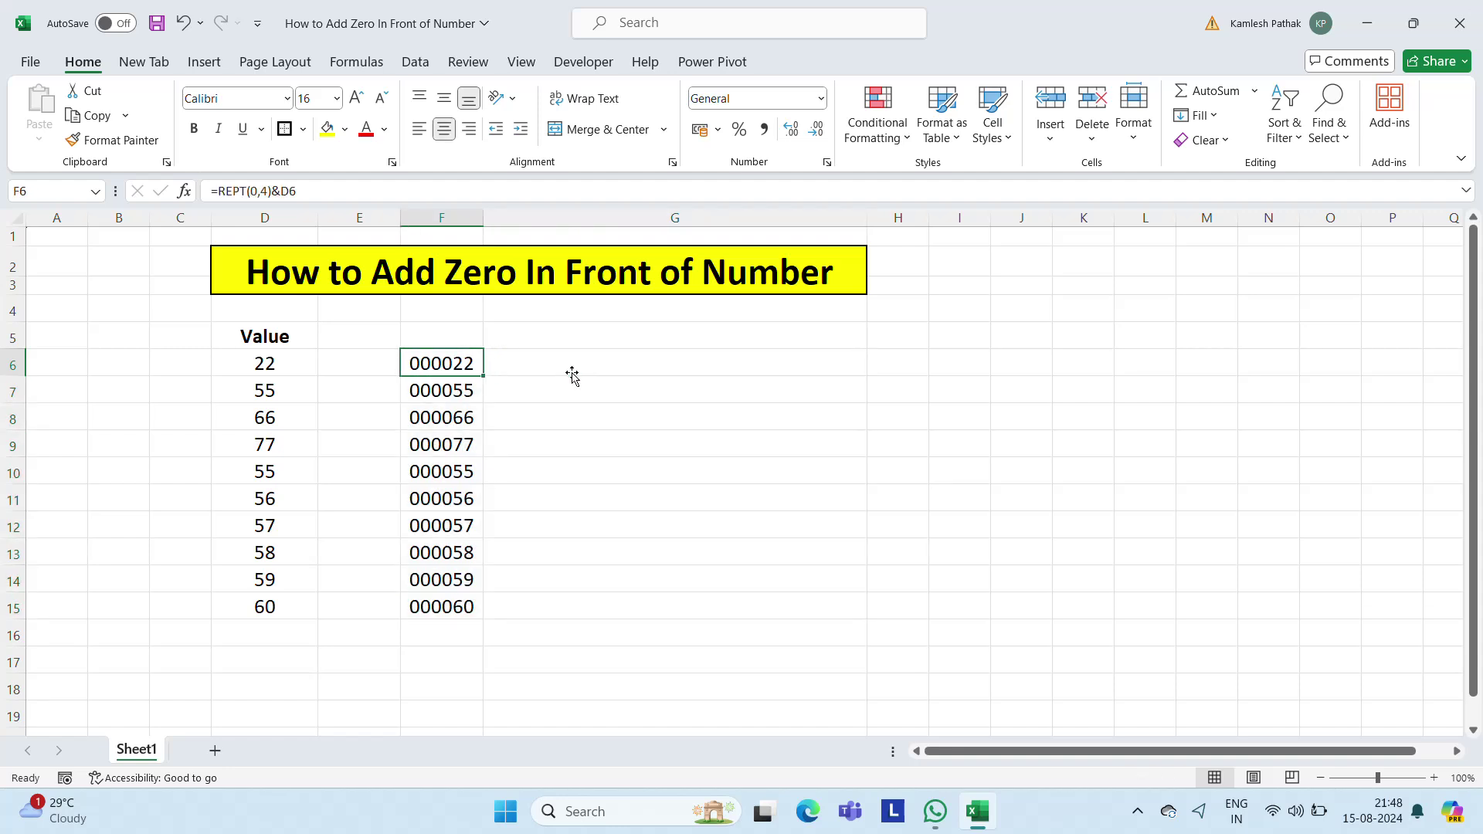
key(ctrl+shift+Down)
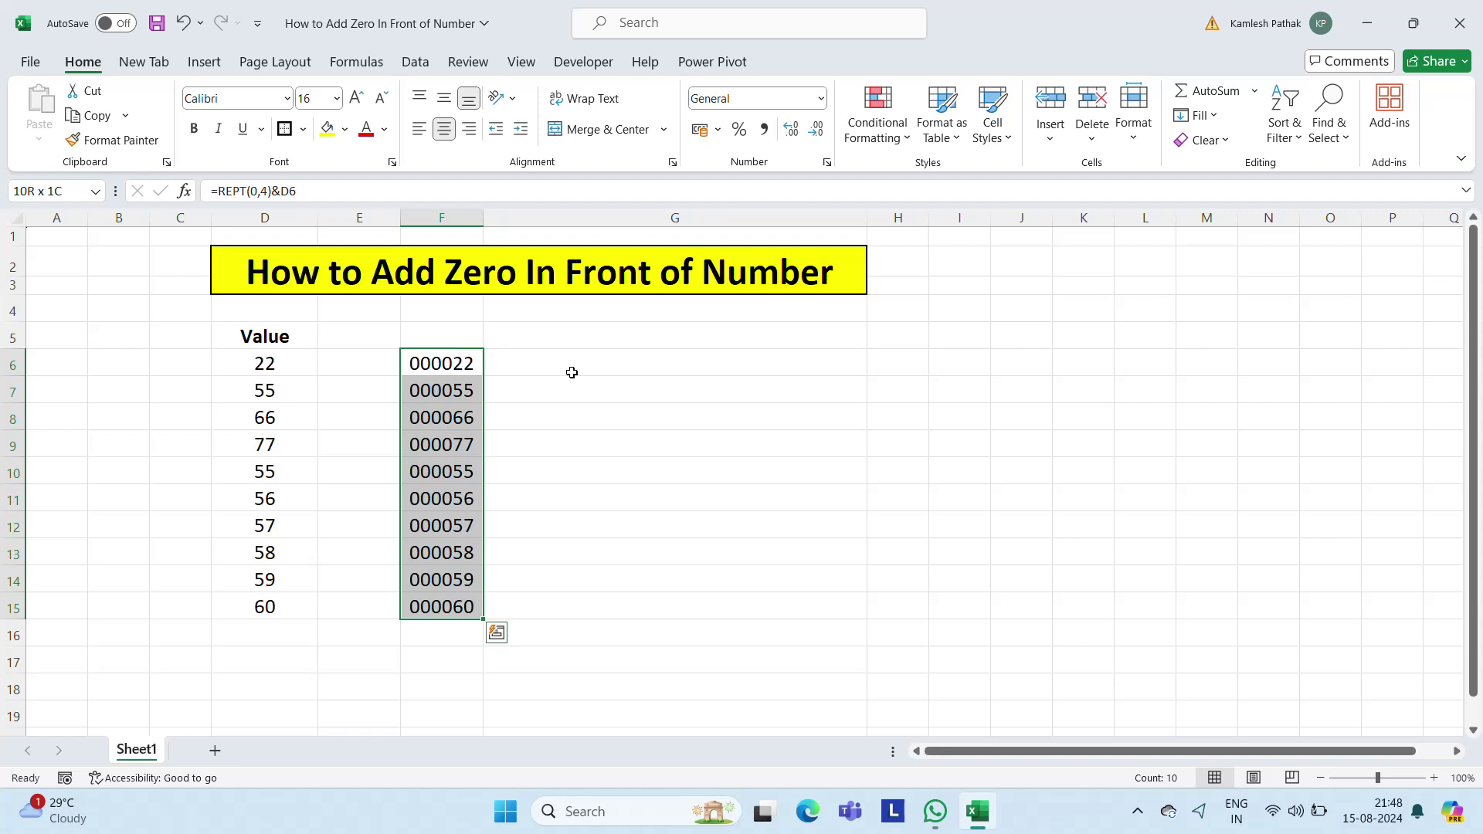
key(Delete)
key(Left)
key(Left)
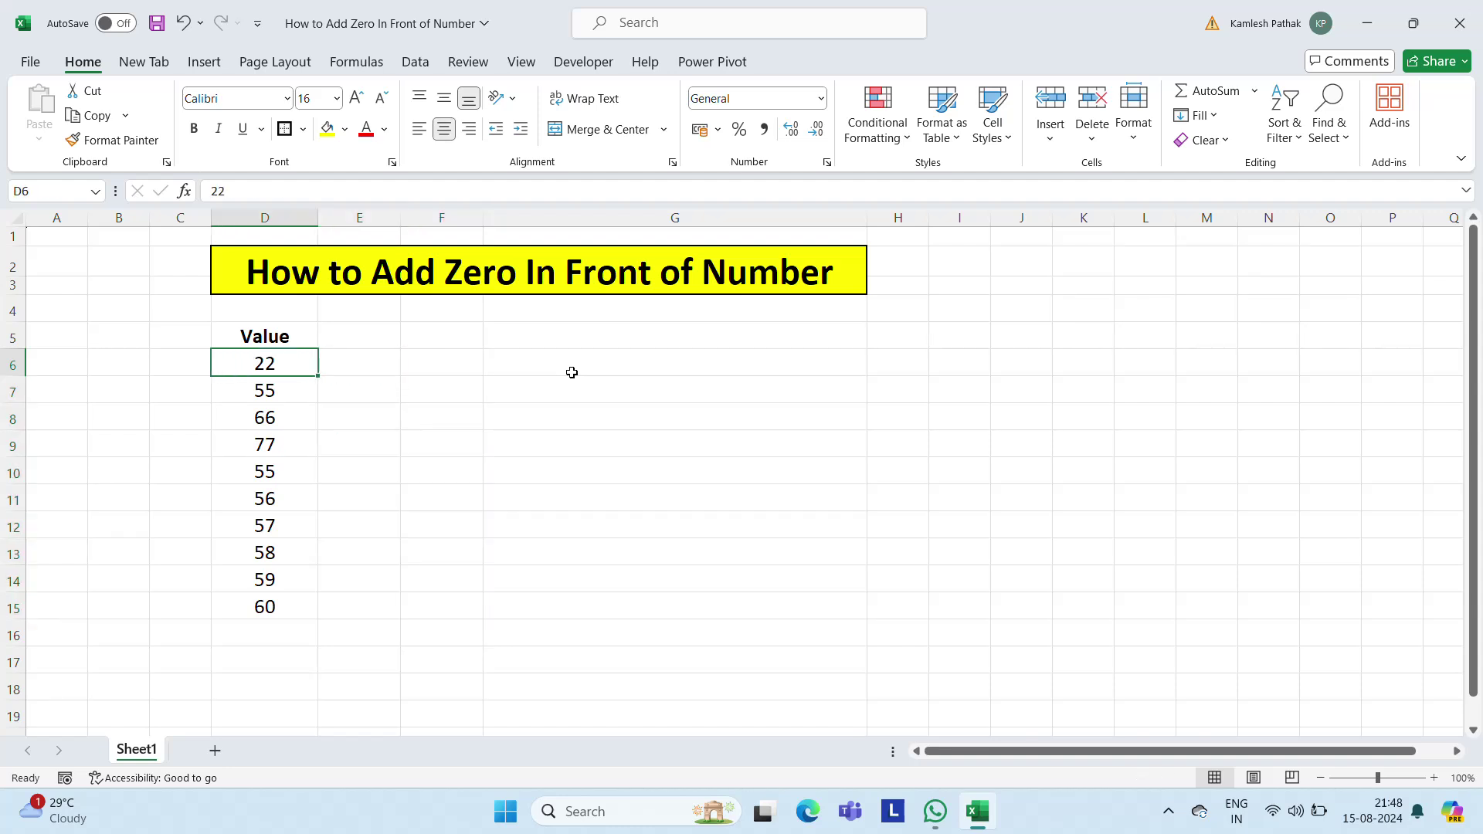
key(Down)
key(Home)
key(Up)
key(Up)
key(Up)
key(Right)
- Re-enter D6 and D7 as apostrophe text 0022 and 0055
key(Right)
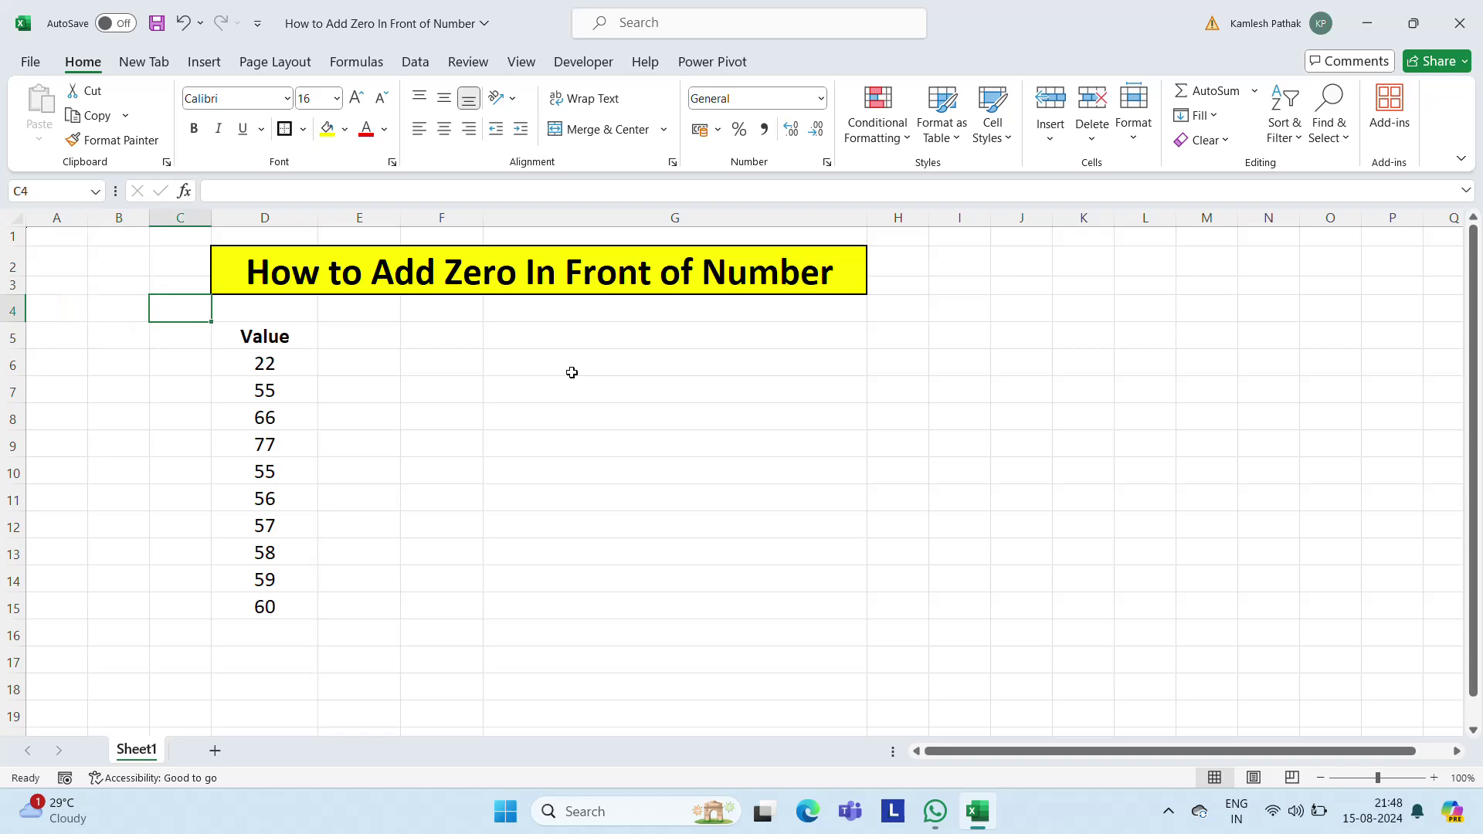
key(Right)
key(Down)
key(Down)
key(F2)
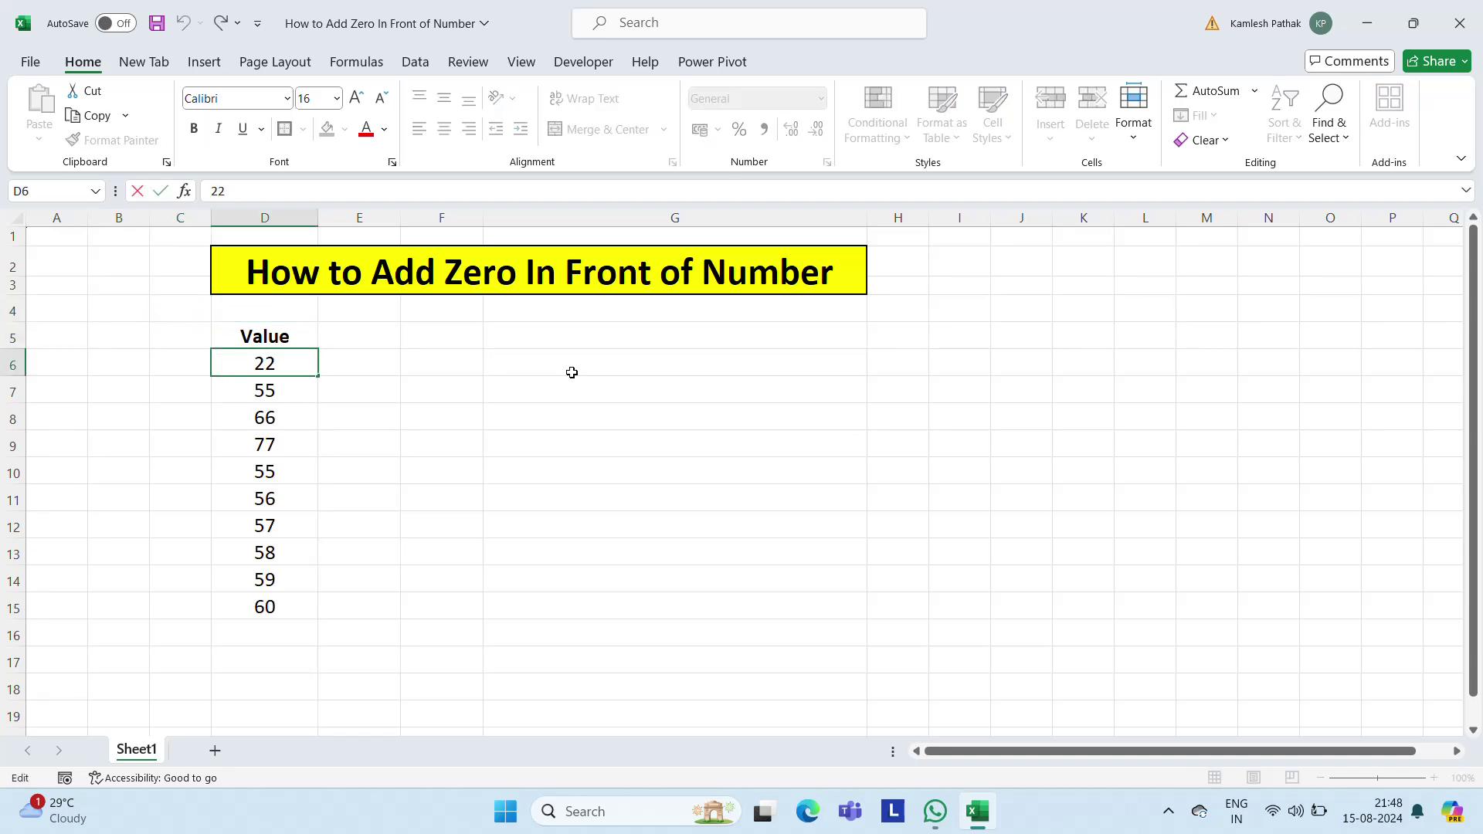
text('00)
key(Return)
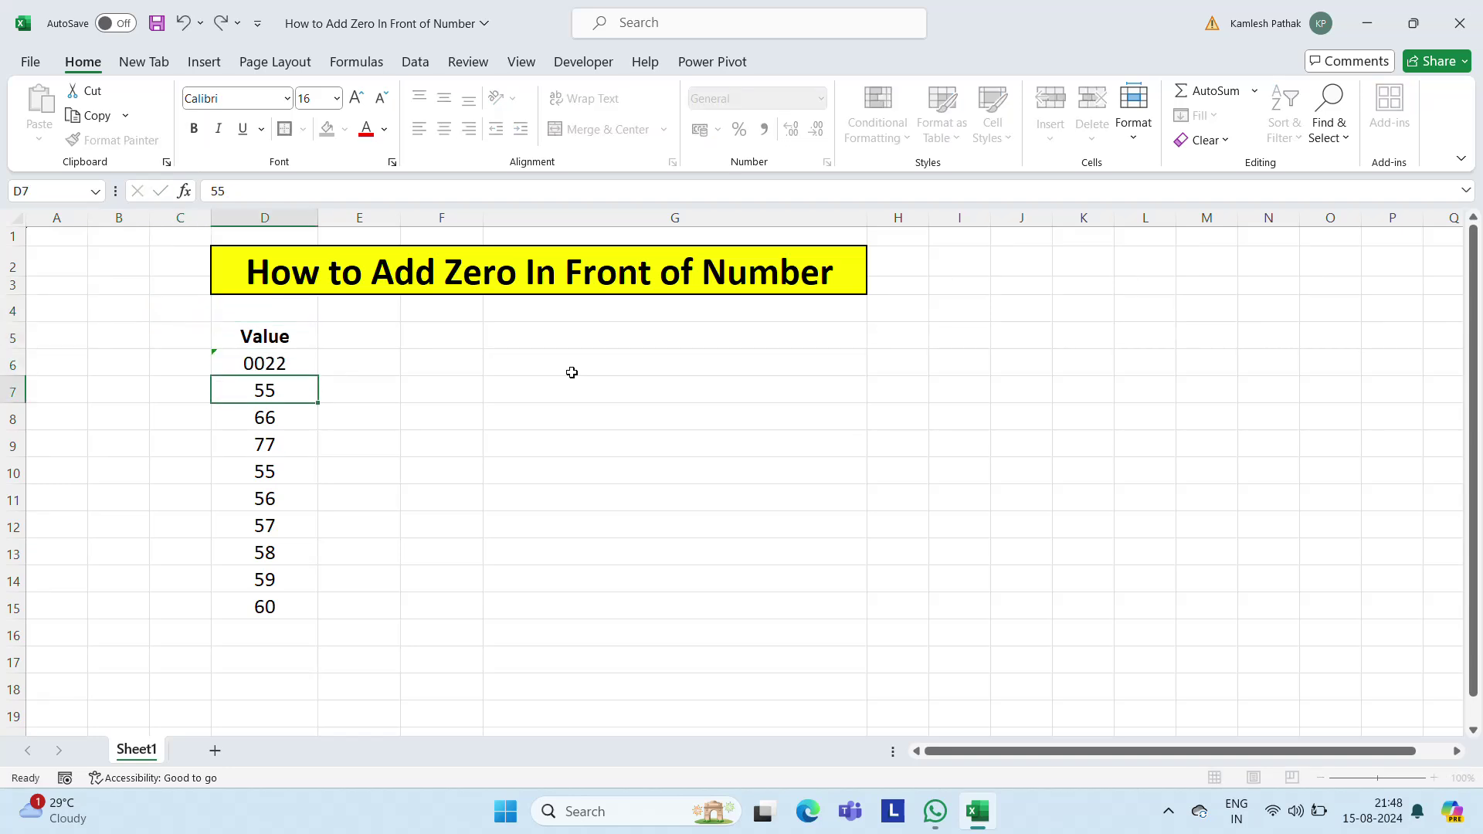
key(Up)
key(Down)
key(F2)
text('00)
key(Return)
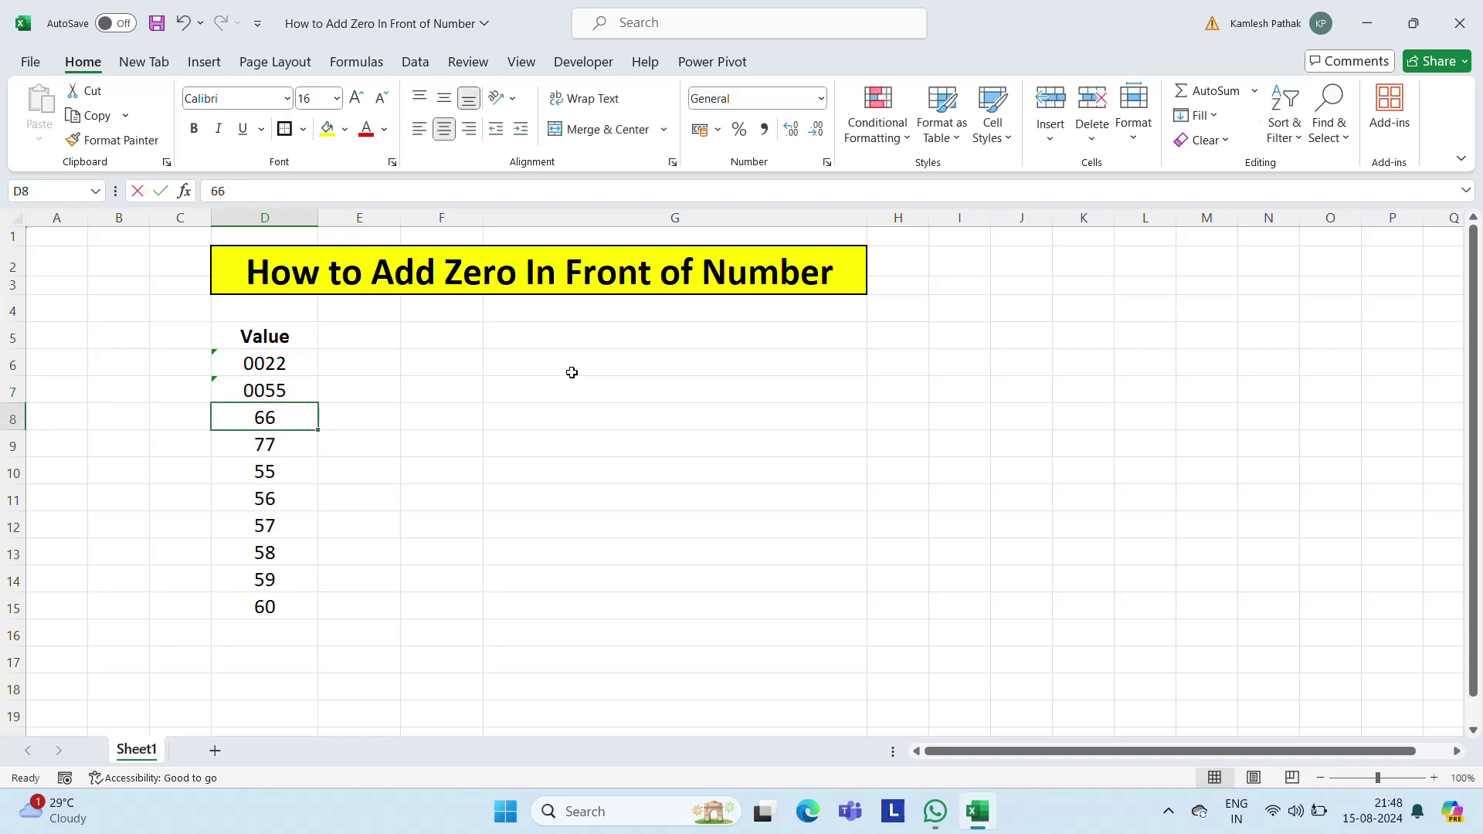
- Re-enter D8 and D9 as apostrophe text 00066 and 0077
key(F2)
text('00)
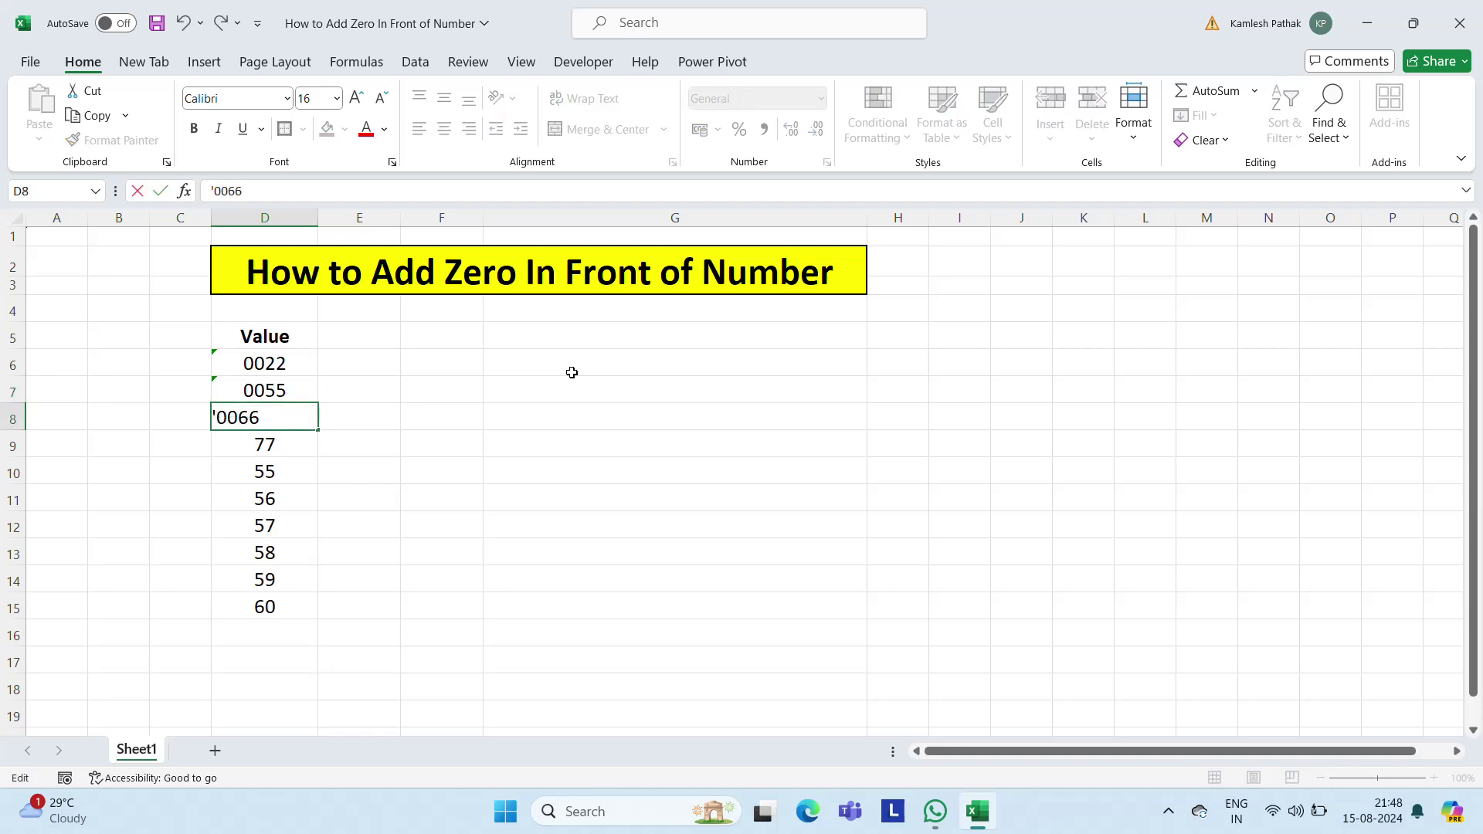
text(0)
key(Return)
key(F2)
key(Home)
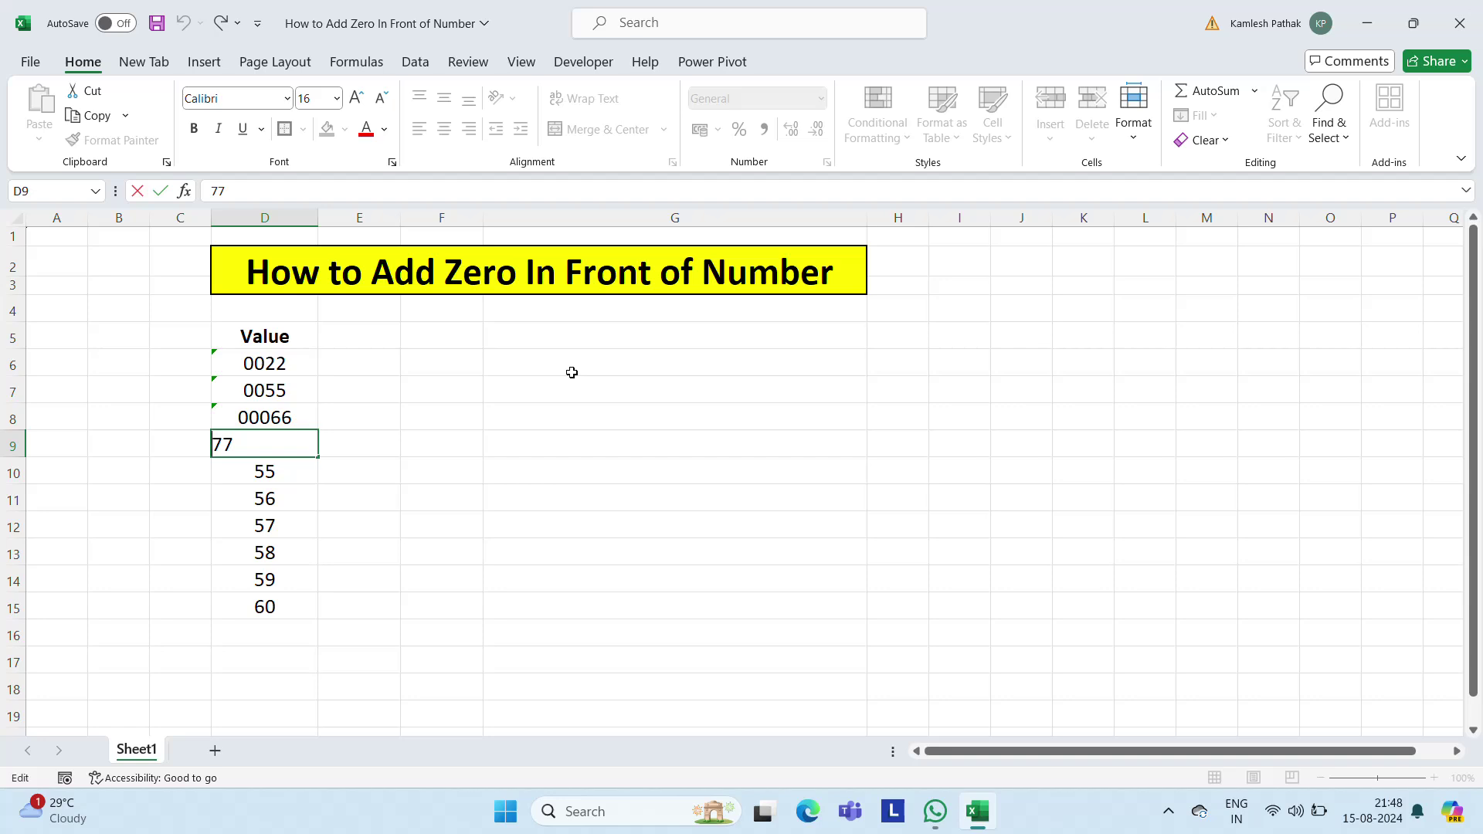
text('00)
key(Return)
- Ignore the number-stored-as-text warning on D6:D9, then undo the text entries back to numbers
key(Up)
key(Up)
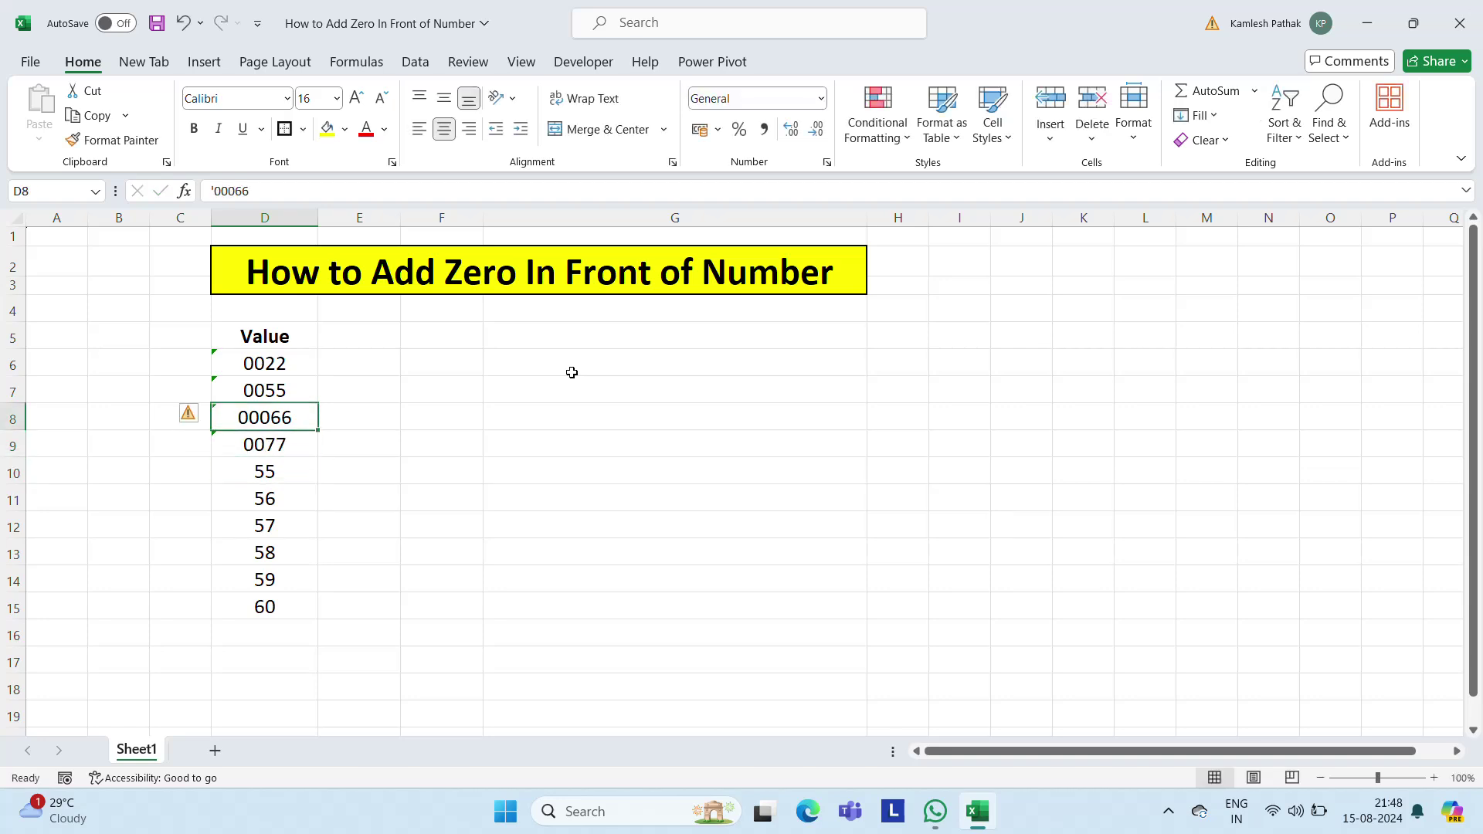
key(Up)
key(Up)
key(shift+Down)
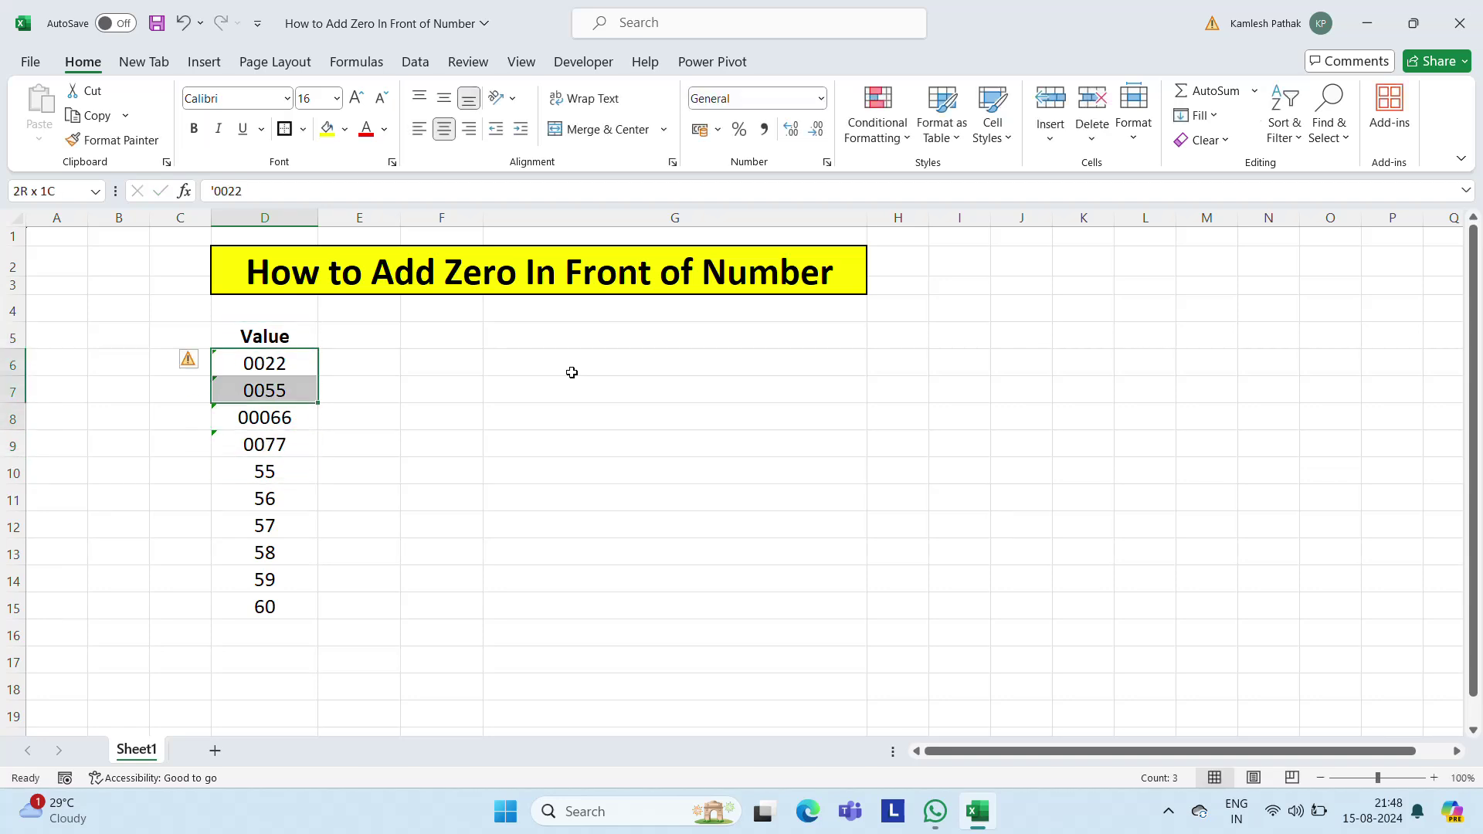
key(shift+Down)
key(shift+Down)
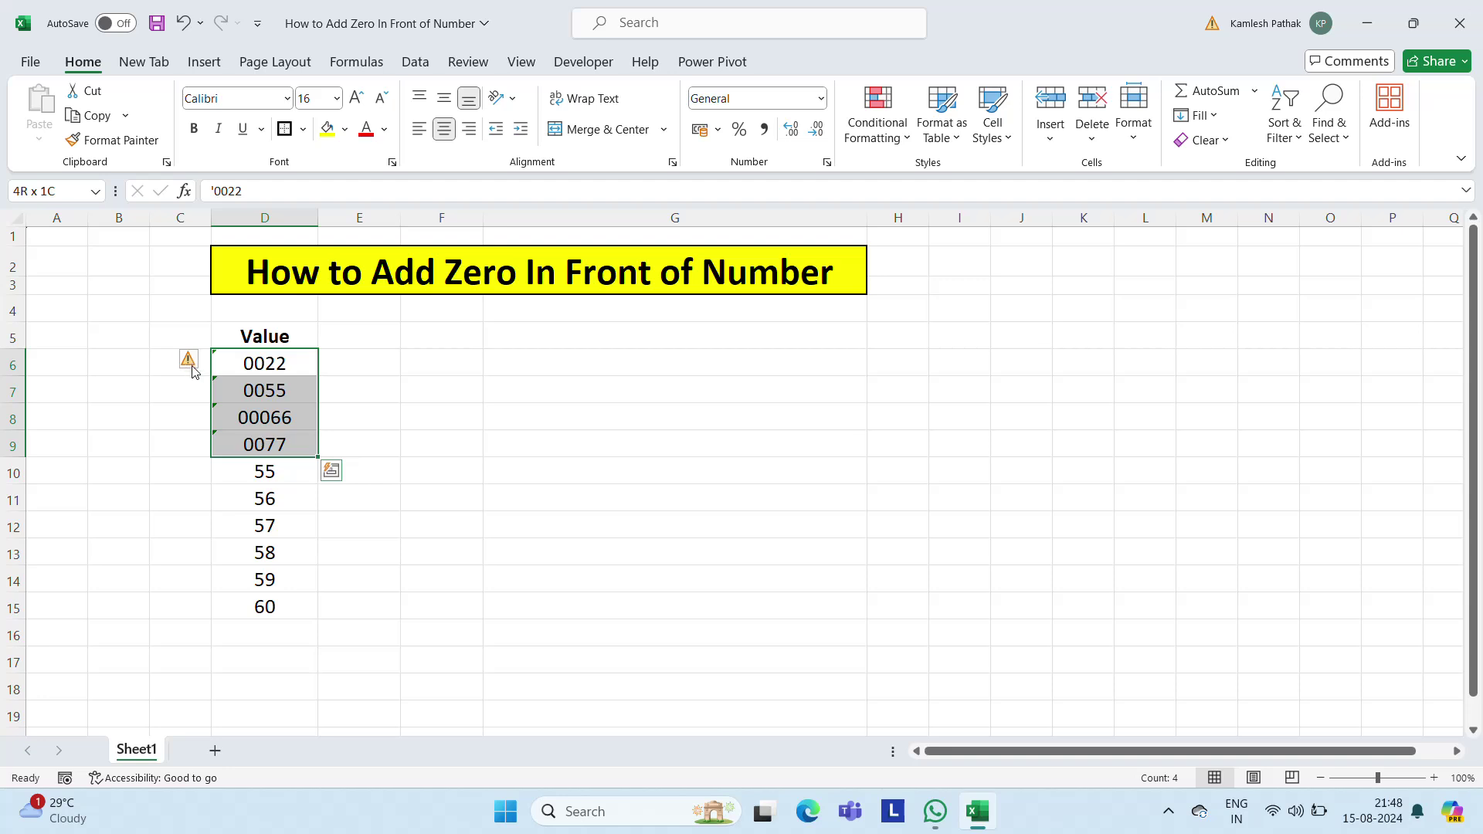
click(207, 363)
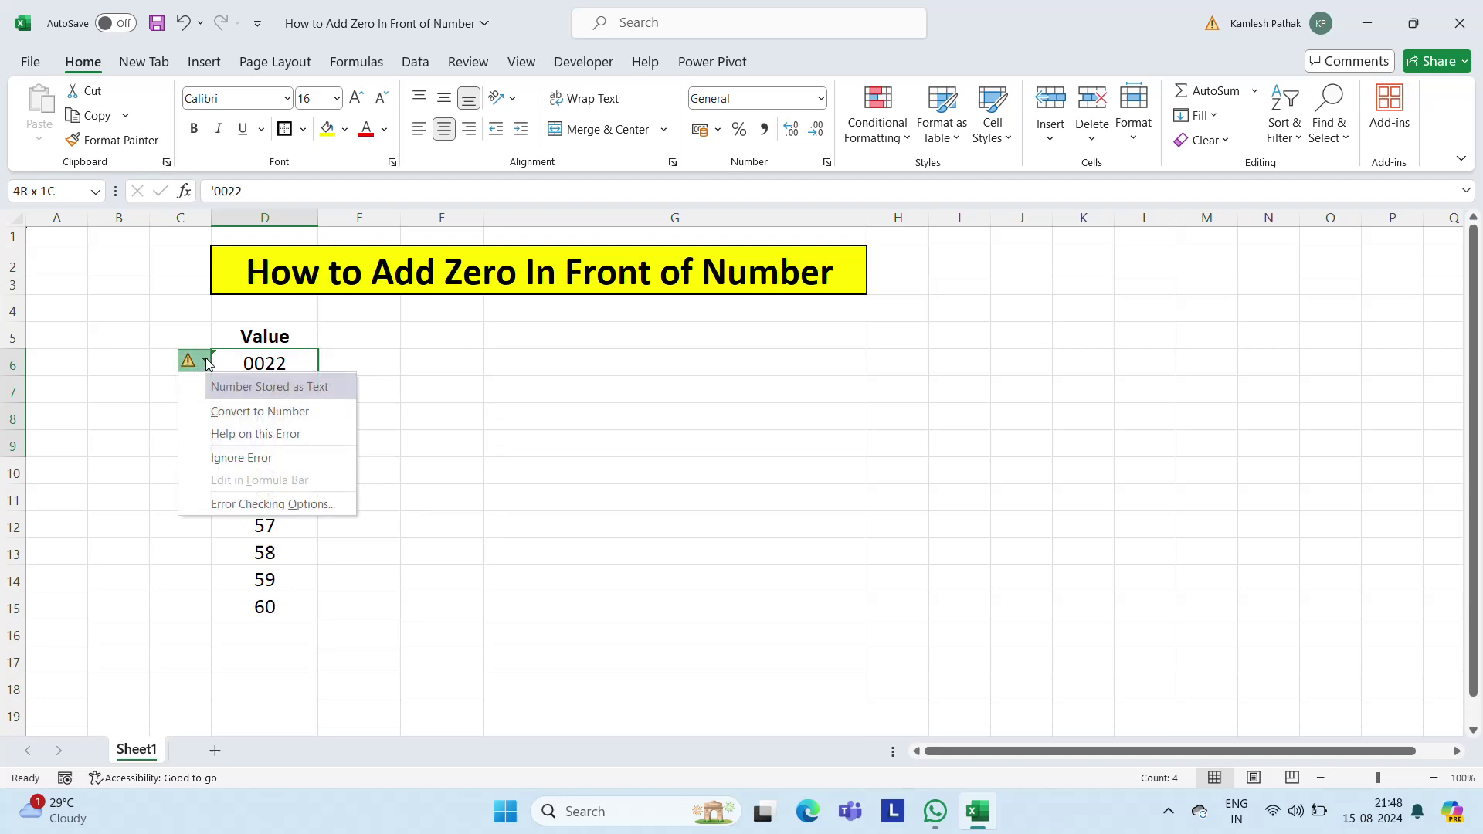
click(245, 457)
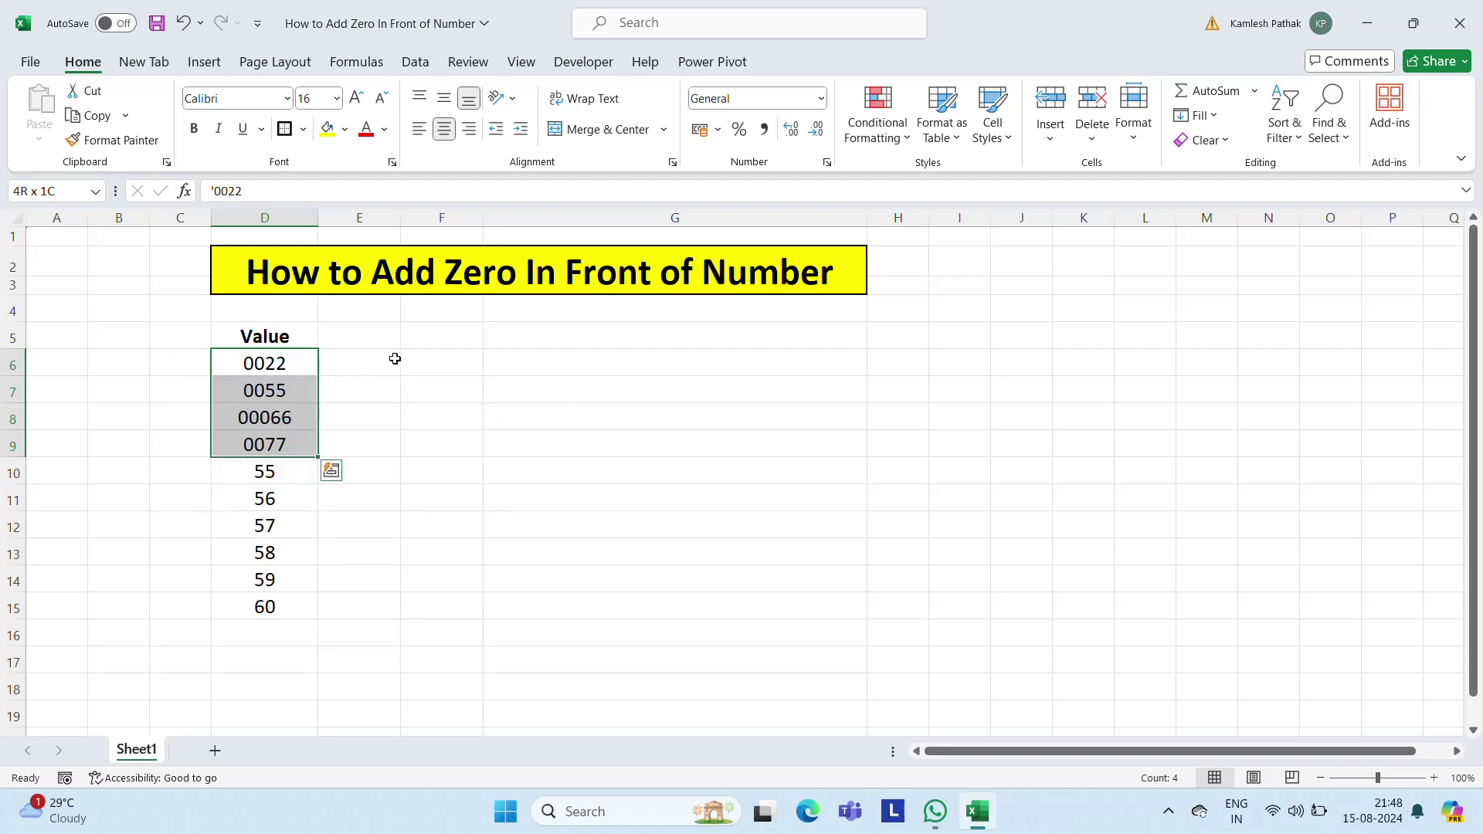
key(Down)
key(ctrl+z)
key(ctrl+z)
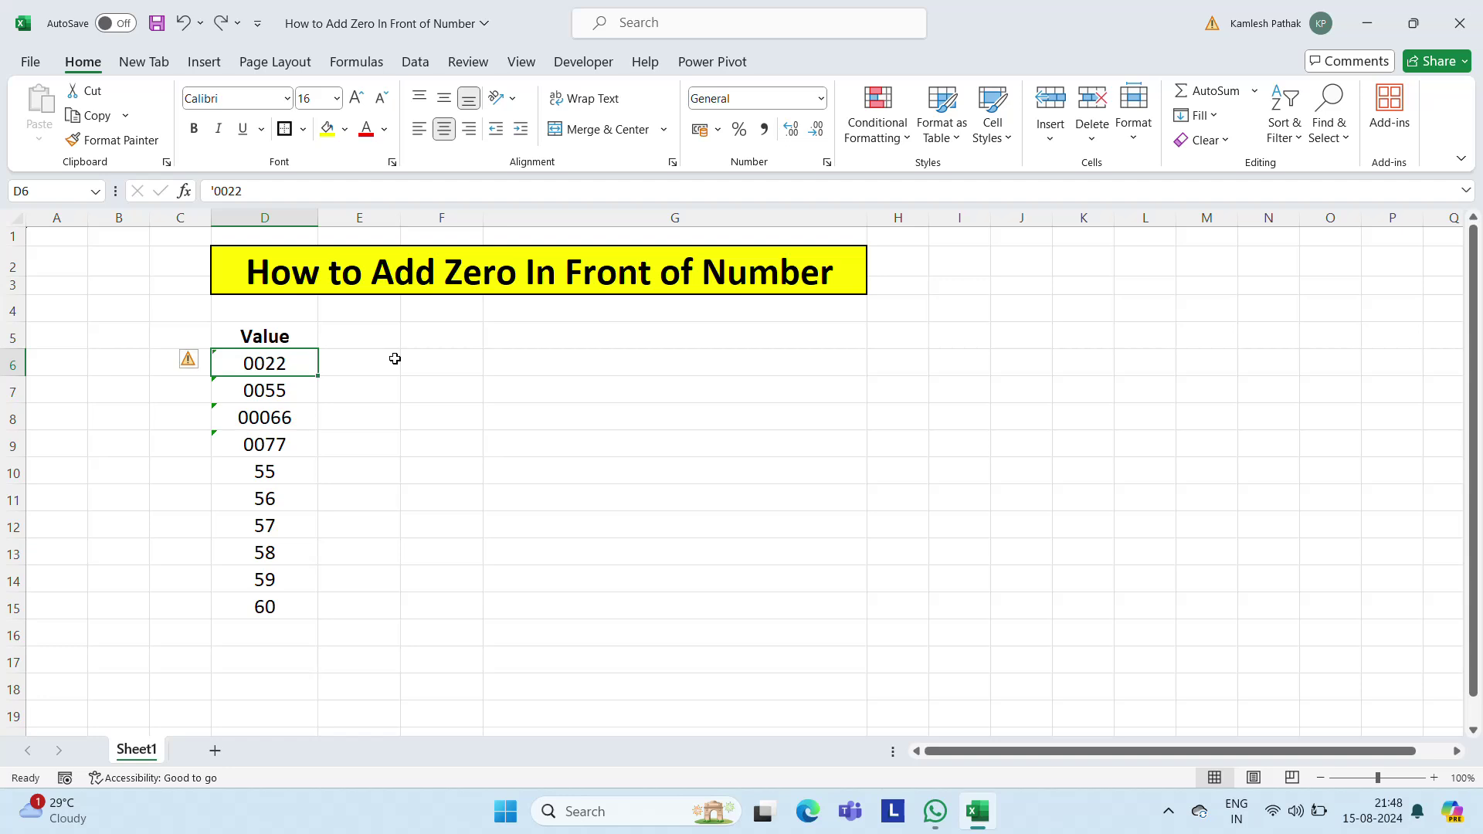
key(ctrl+z)
key(ctrl+z)
key(ctrl+z)
key(ctrl+z)
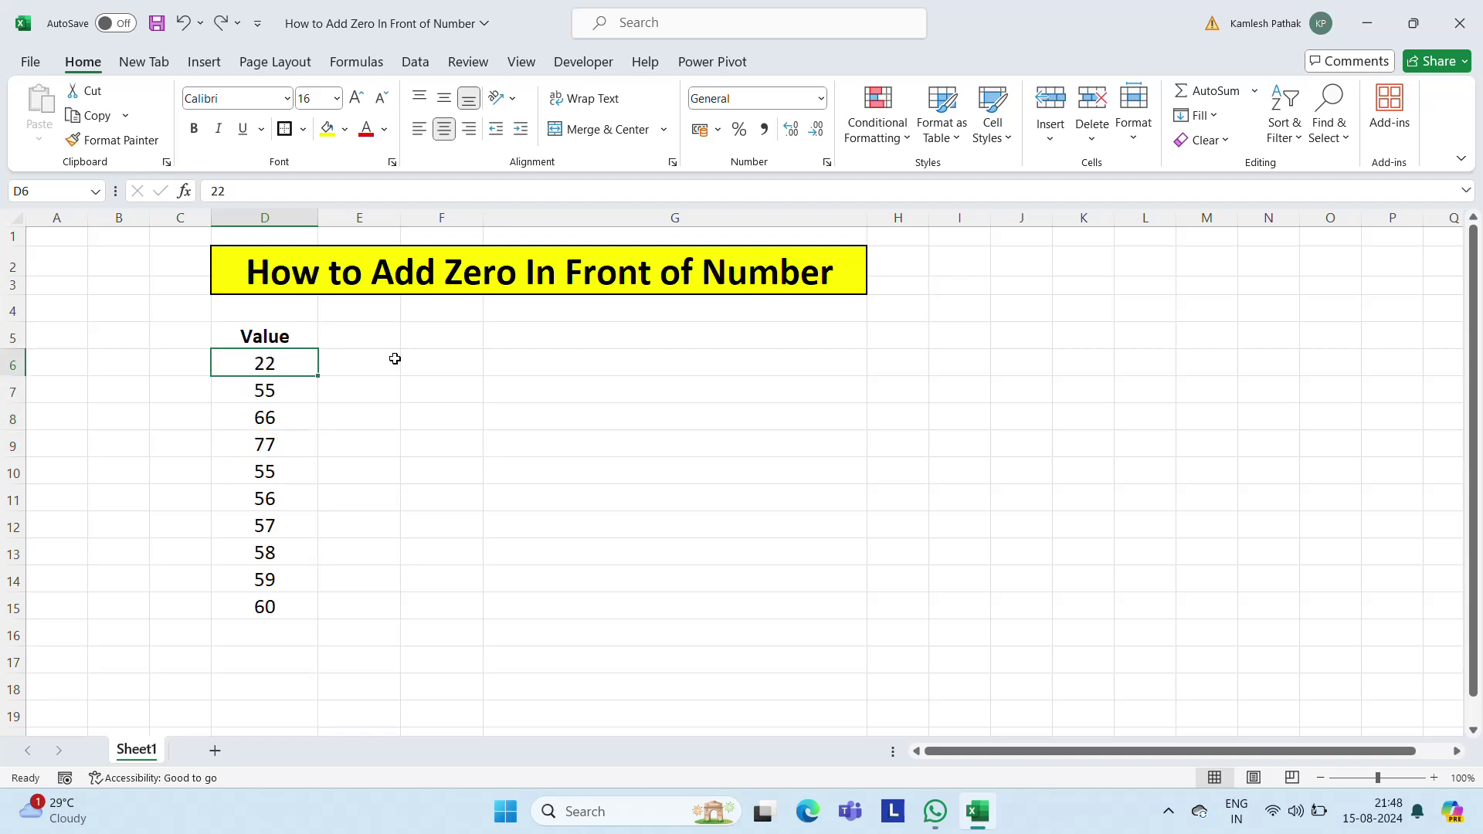
key(ctrl+shift+Down)
right_click(291, 511)
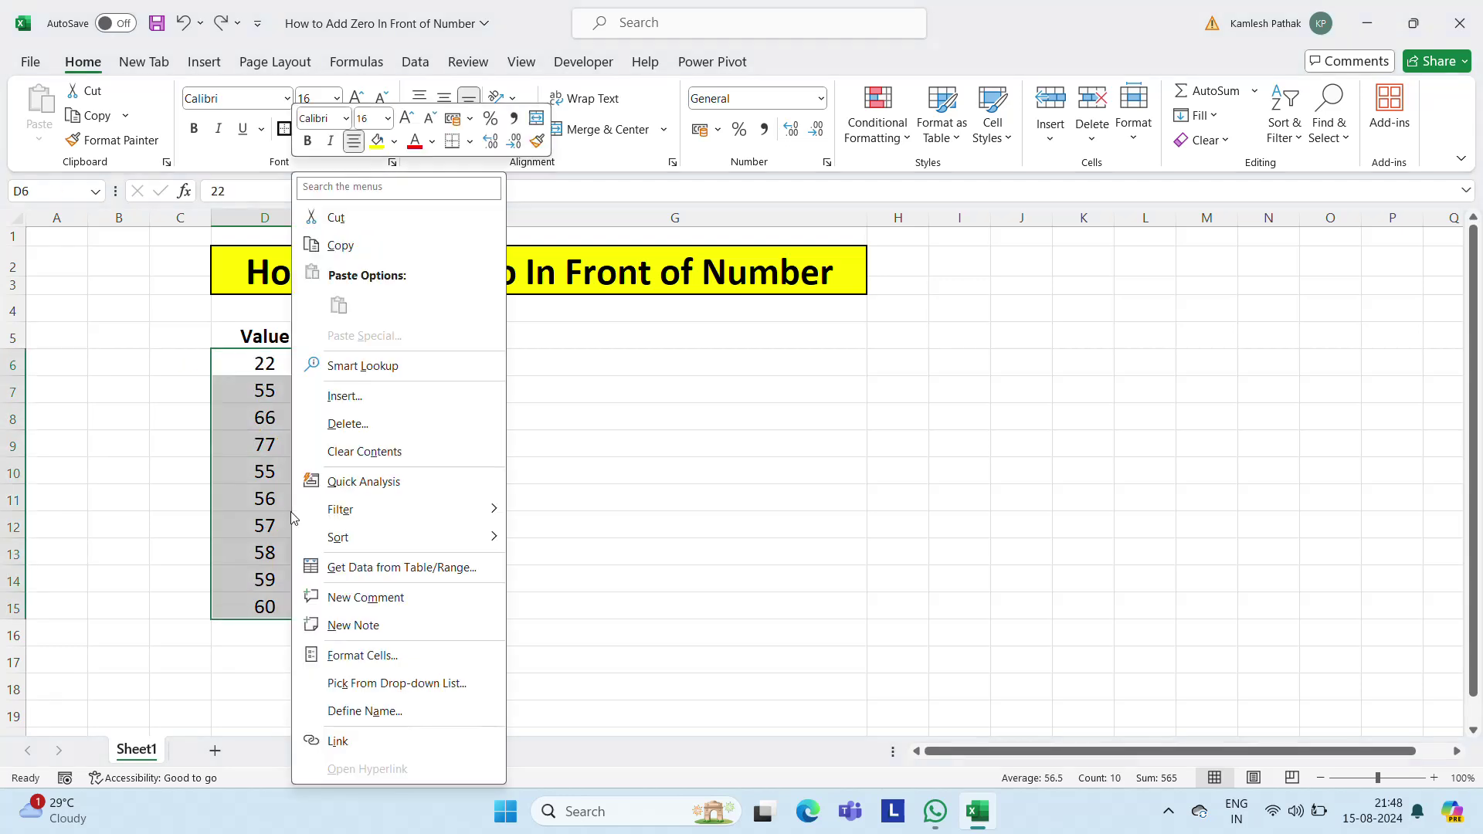
click(384, 655)
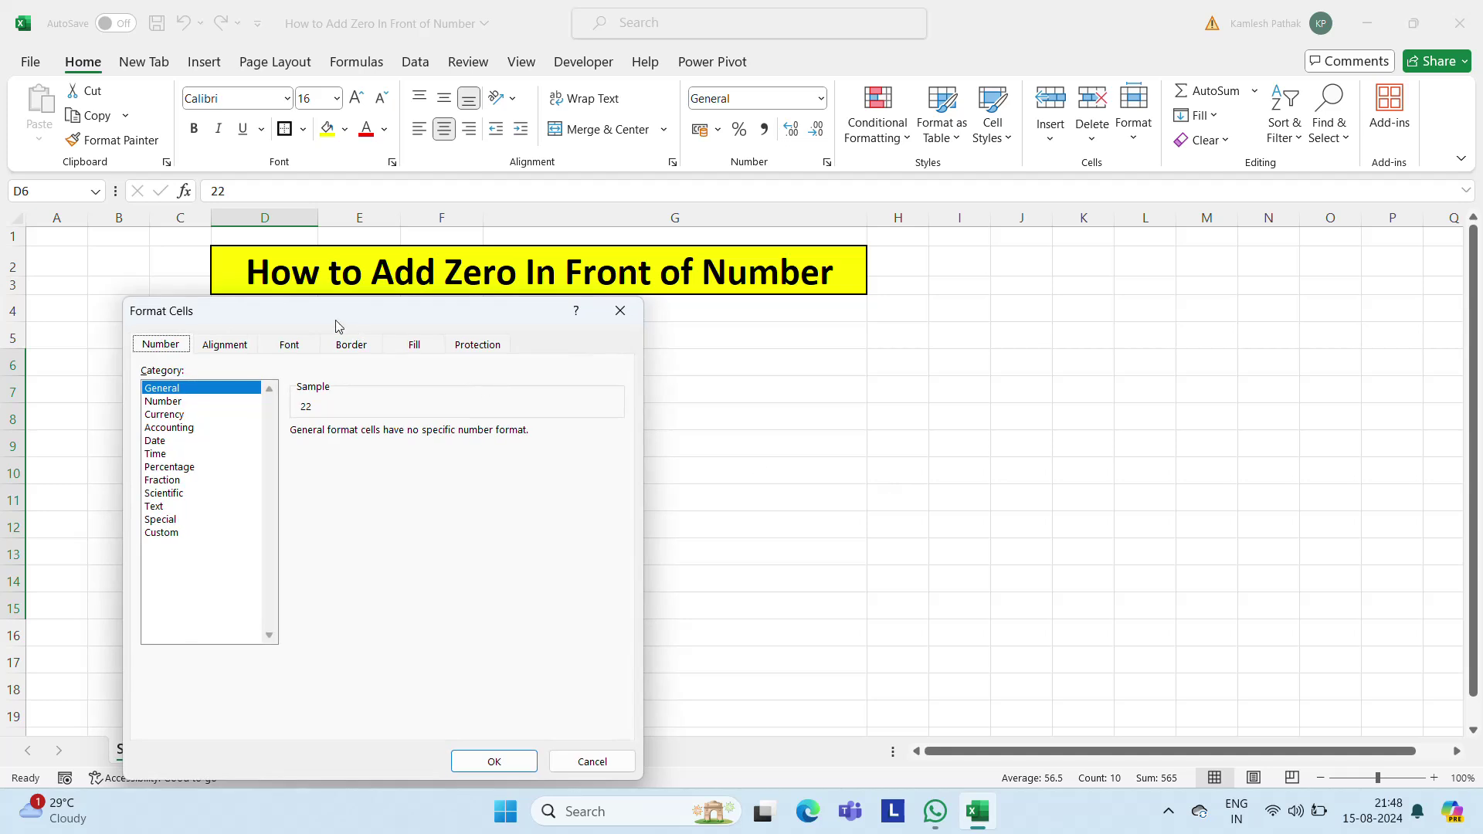
drag(334, 324, 952, 281)
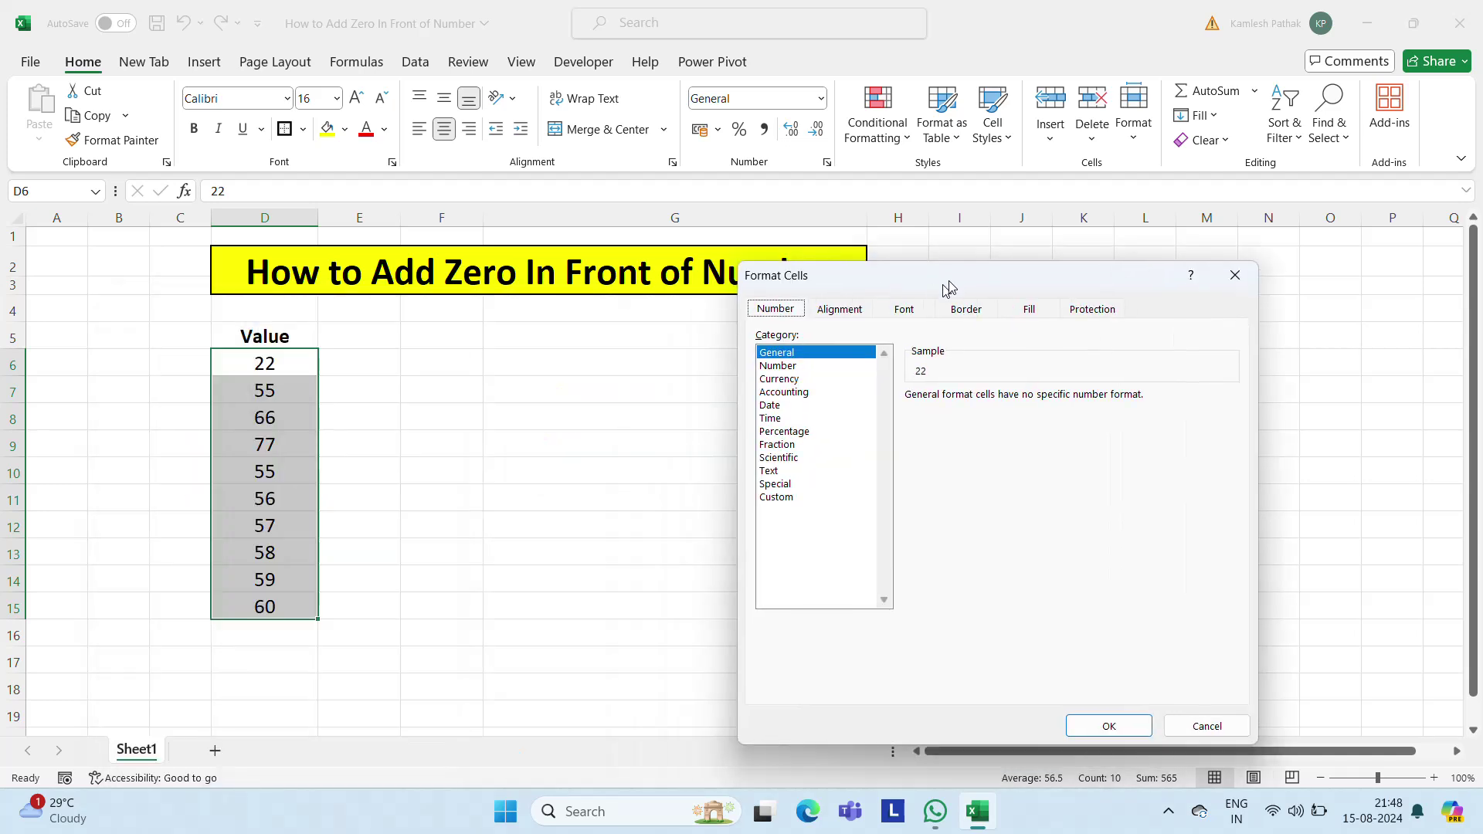
click(789, 494)
click(927, 444)
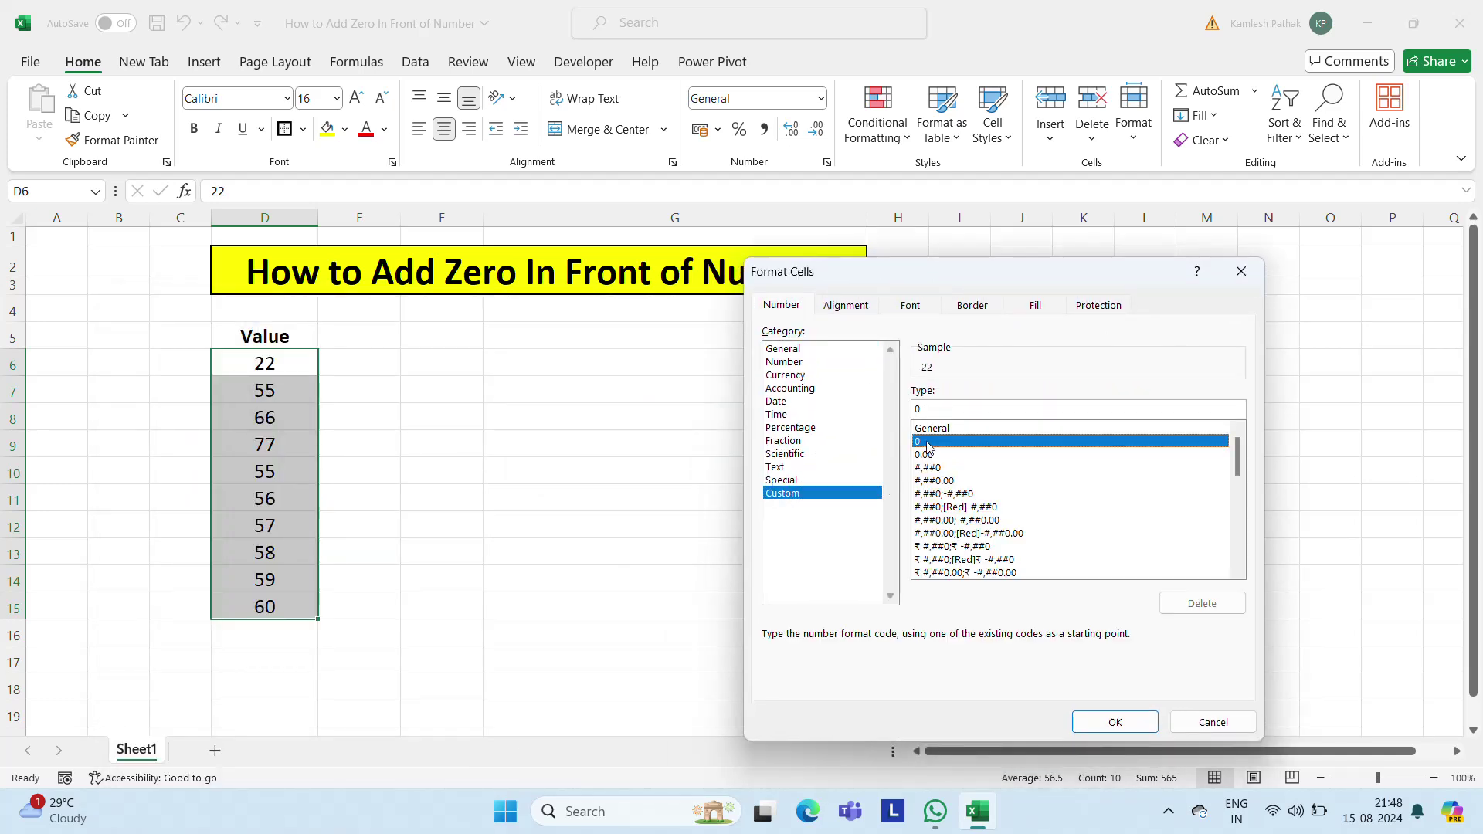
click(958, 409)
text(00)
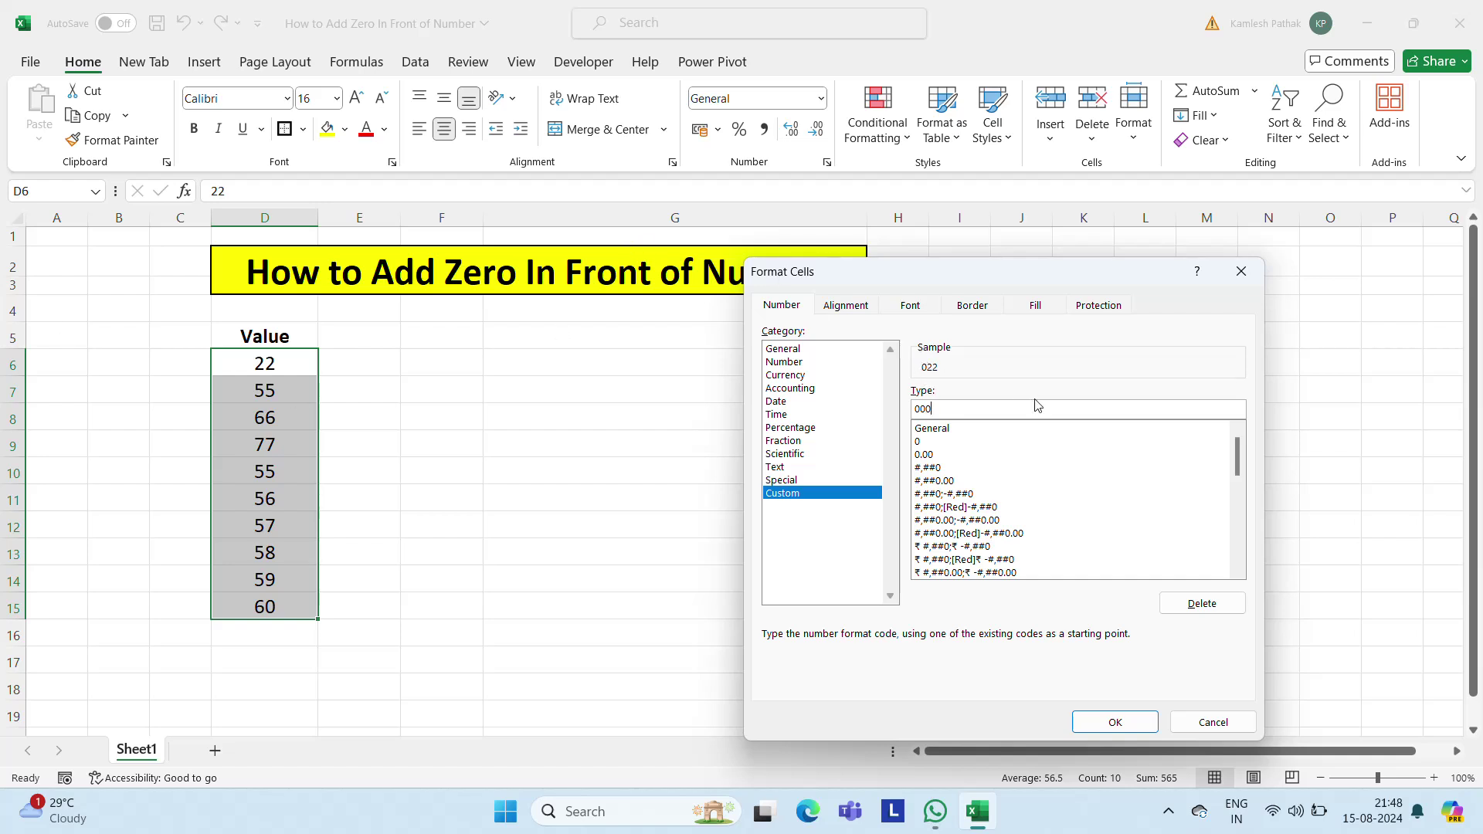
text(0)
click(1132, 726)
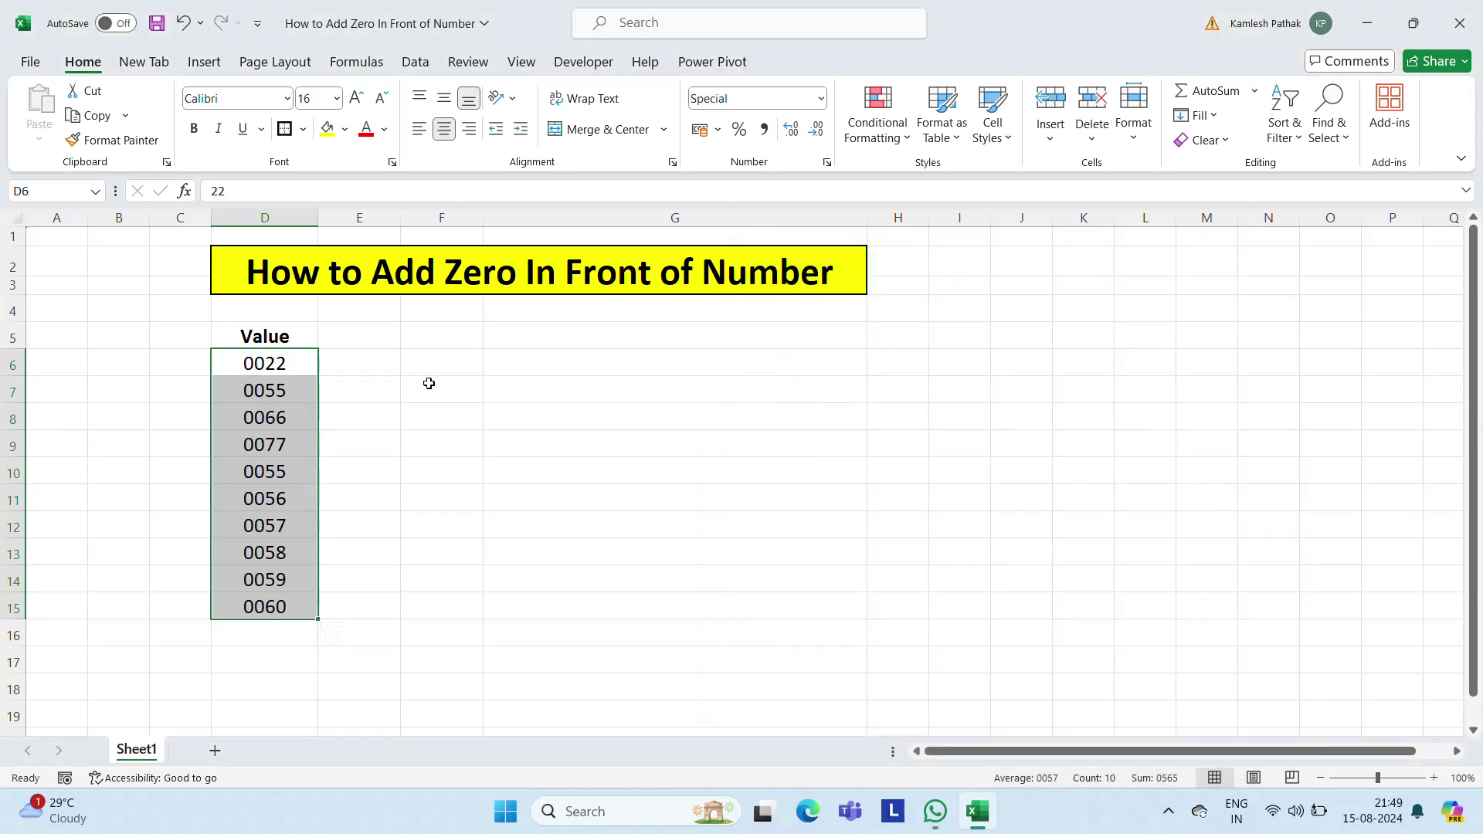
key(ctrl+z)
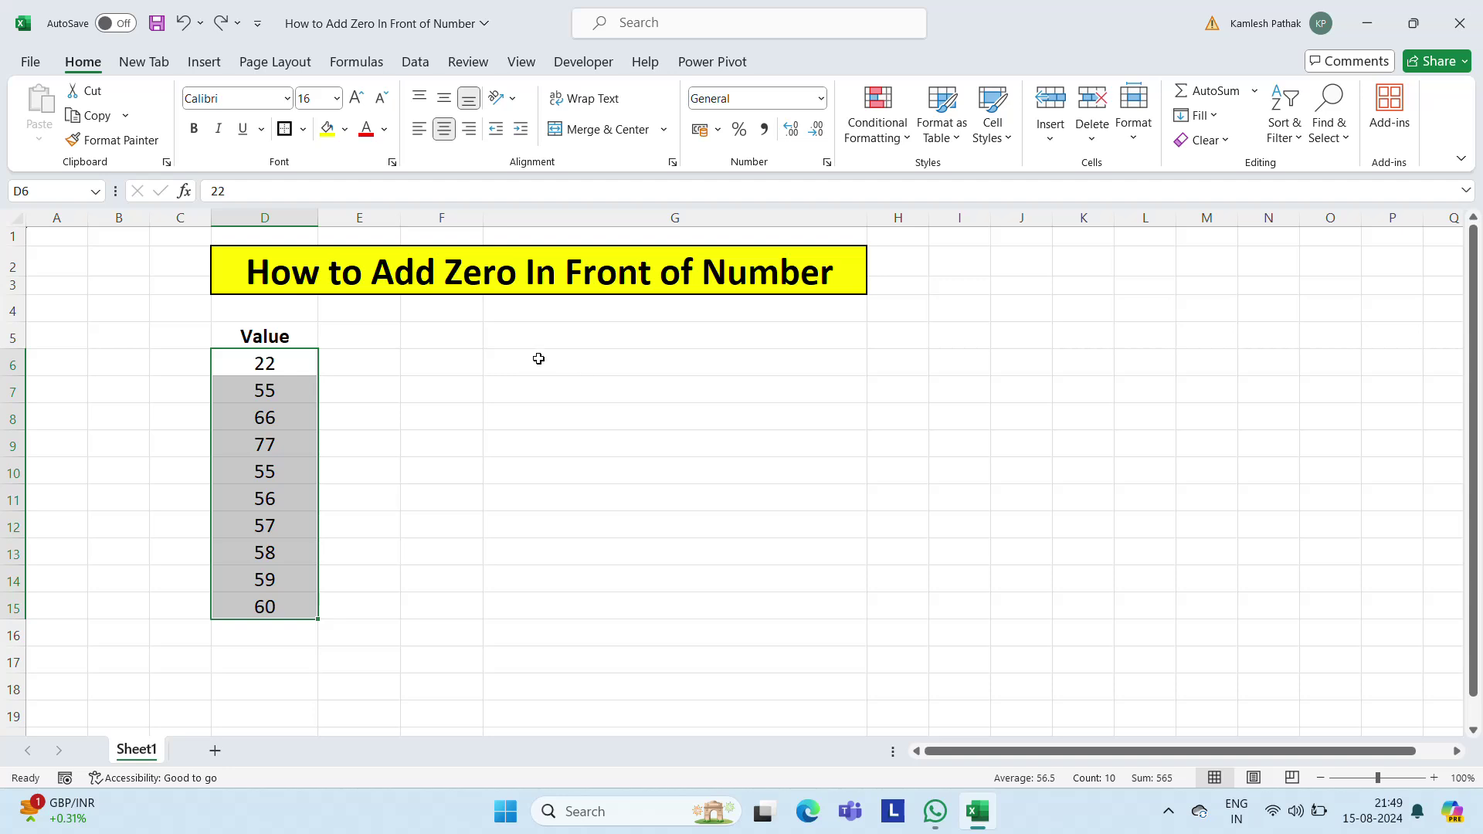
- Enter =REPT(0,2)&D6 in F6 to show 0022
click(475, 359)
text(=)
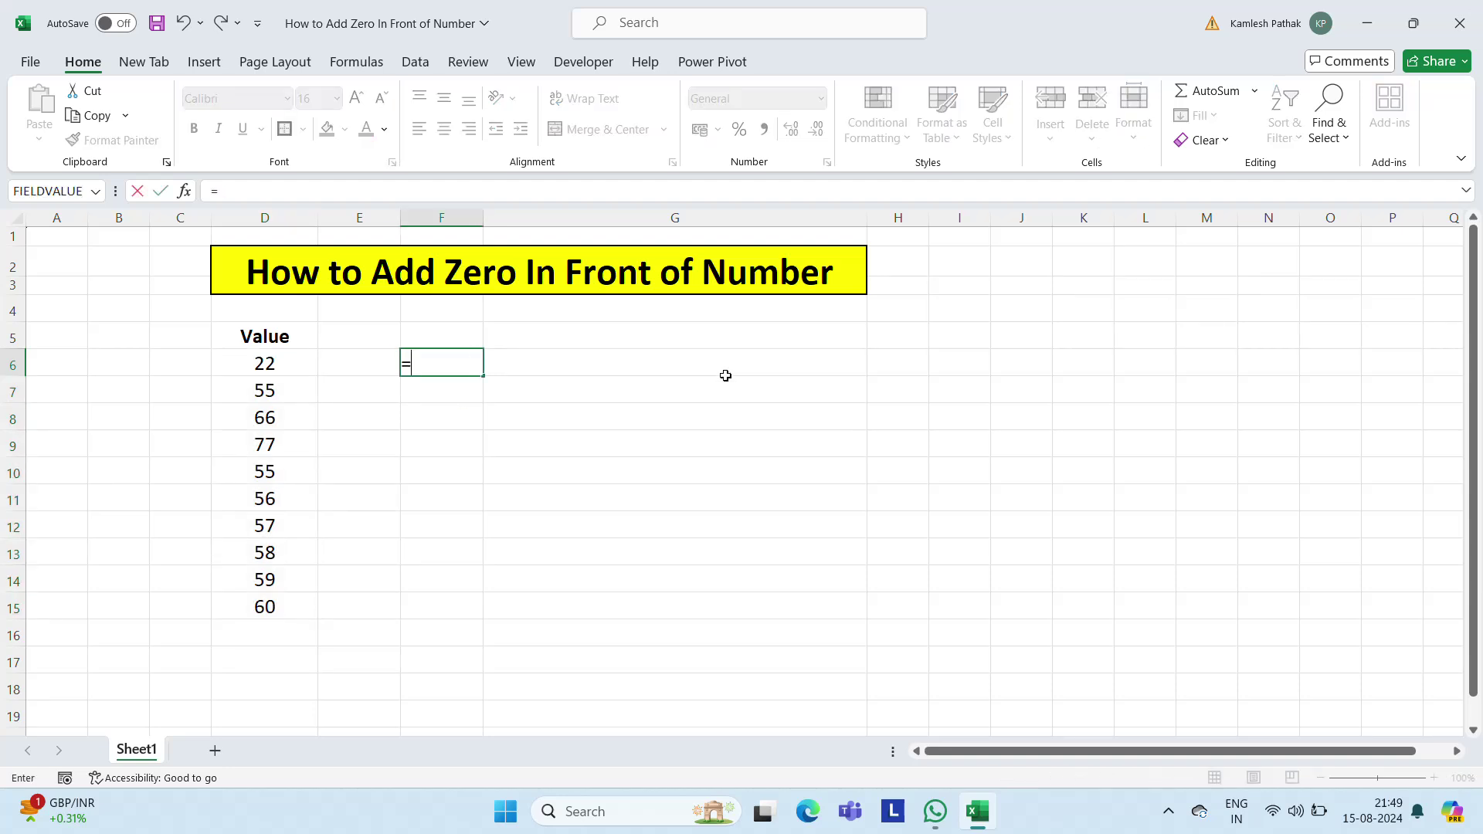
text(rept)
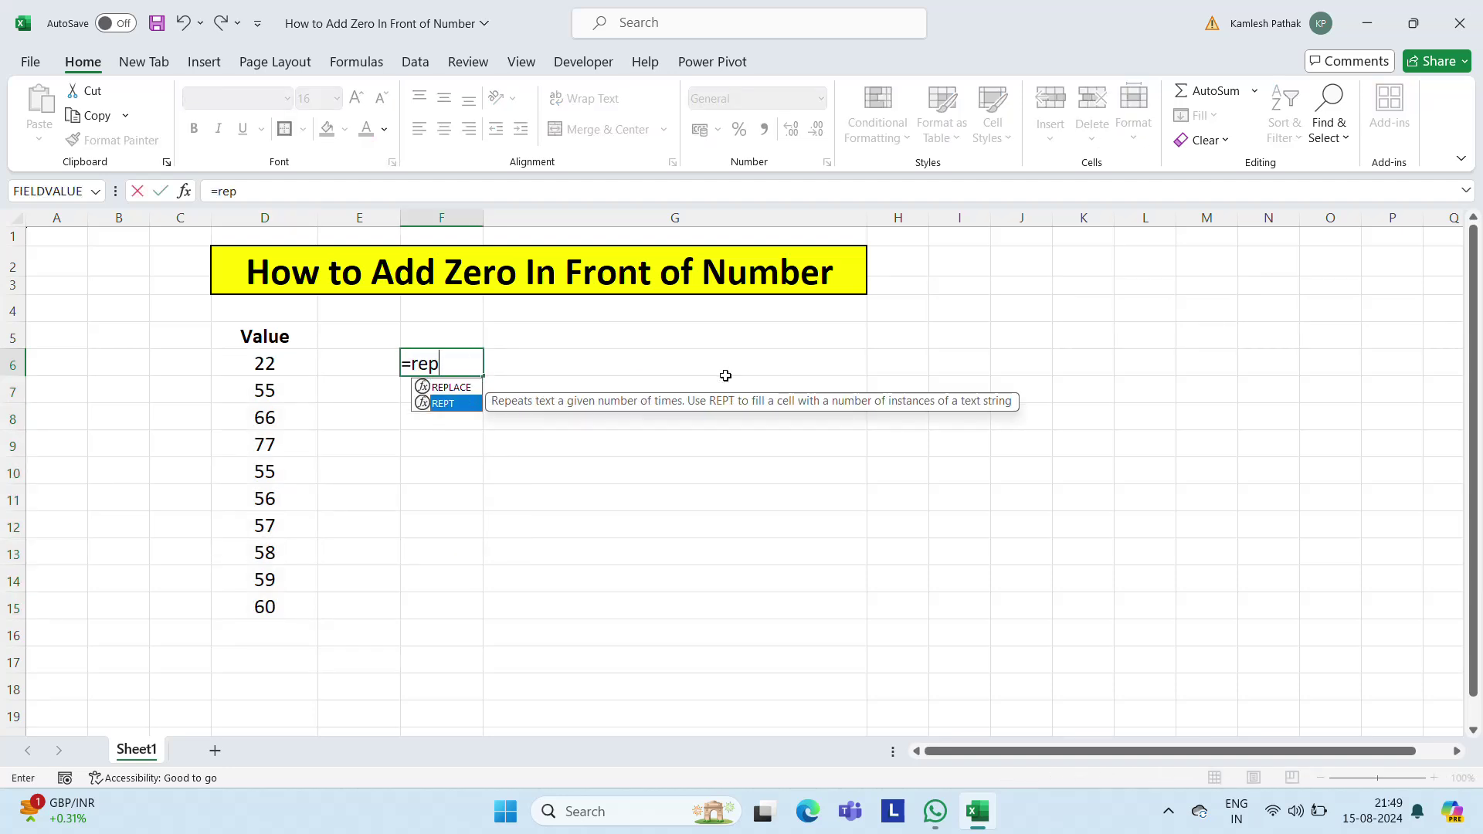
key(Tab)
text(0)
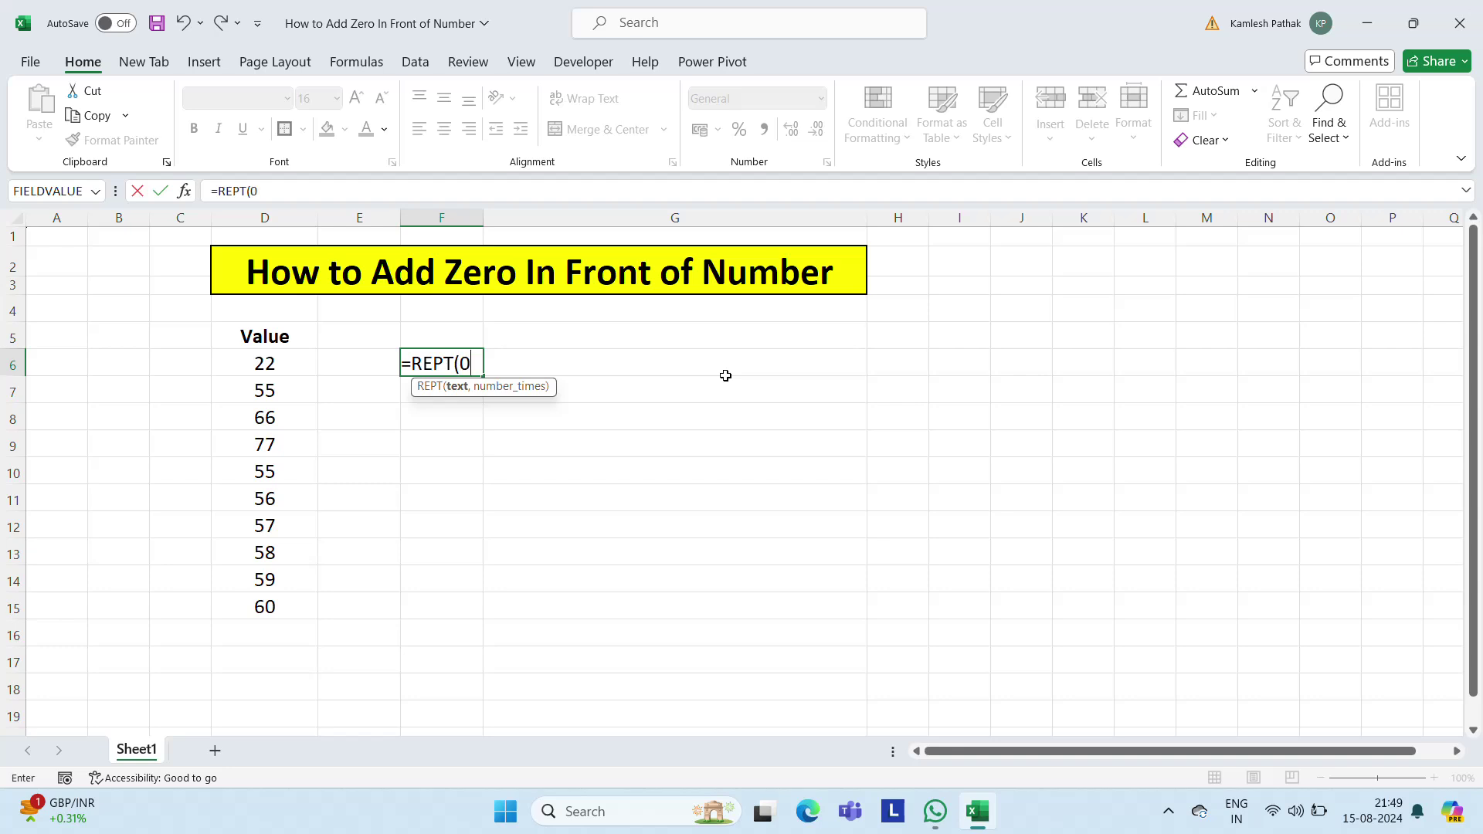
text(,)
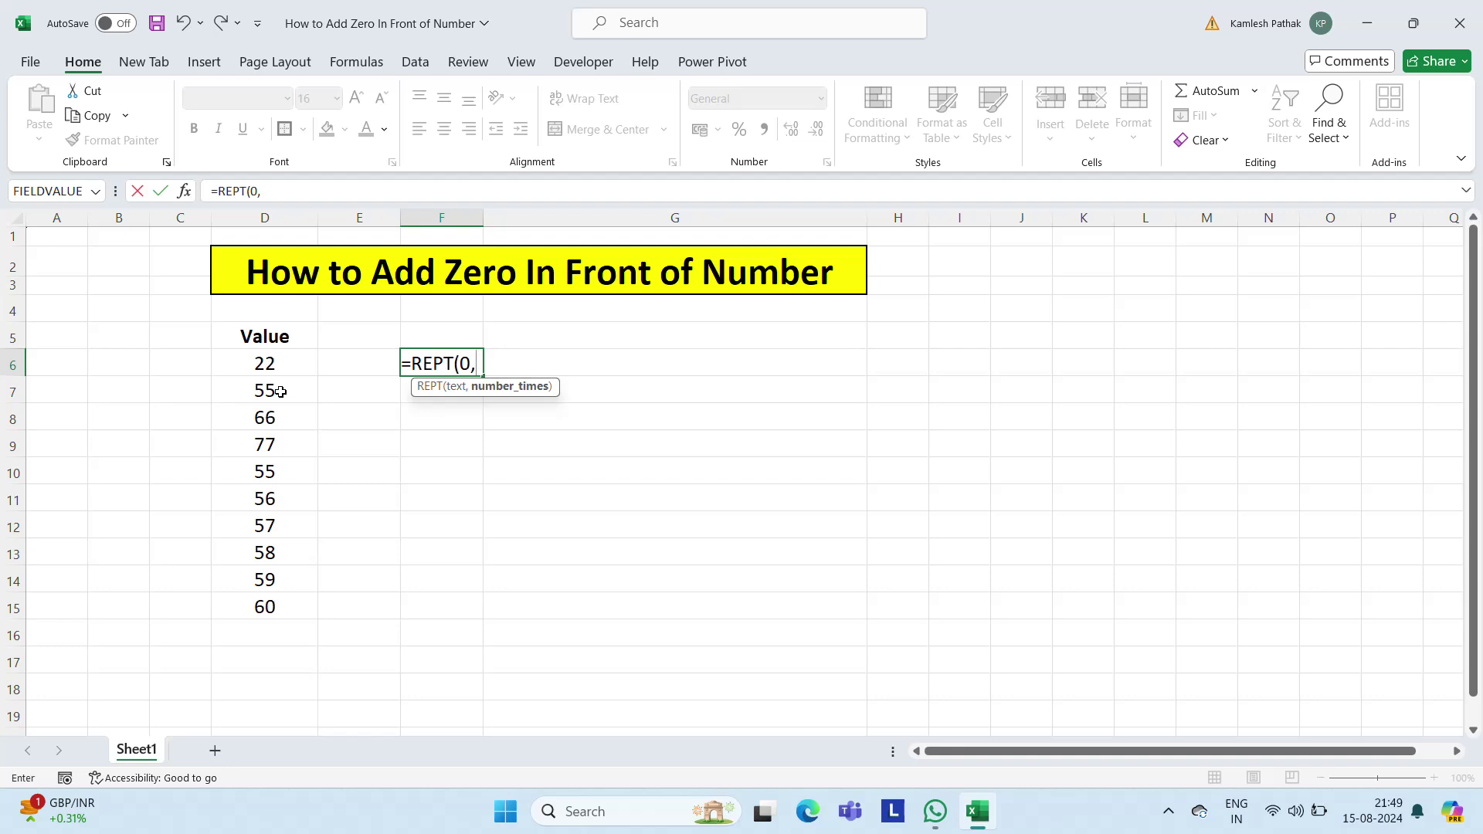
text(2))
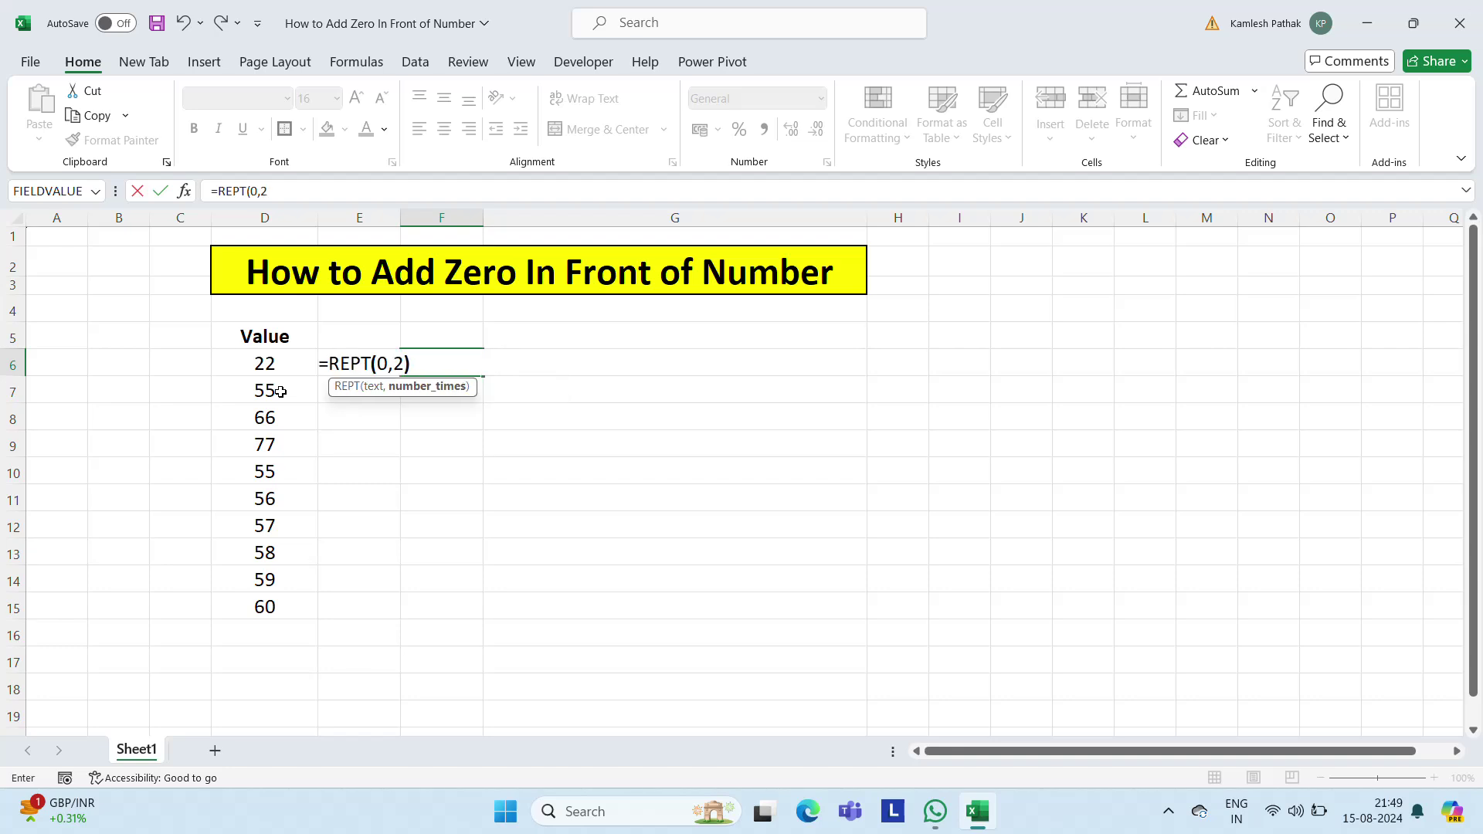
text(&)
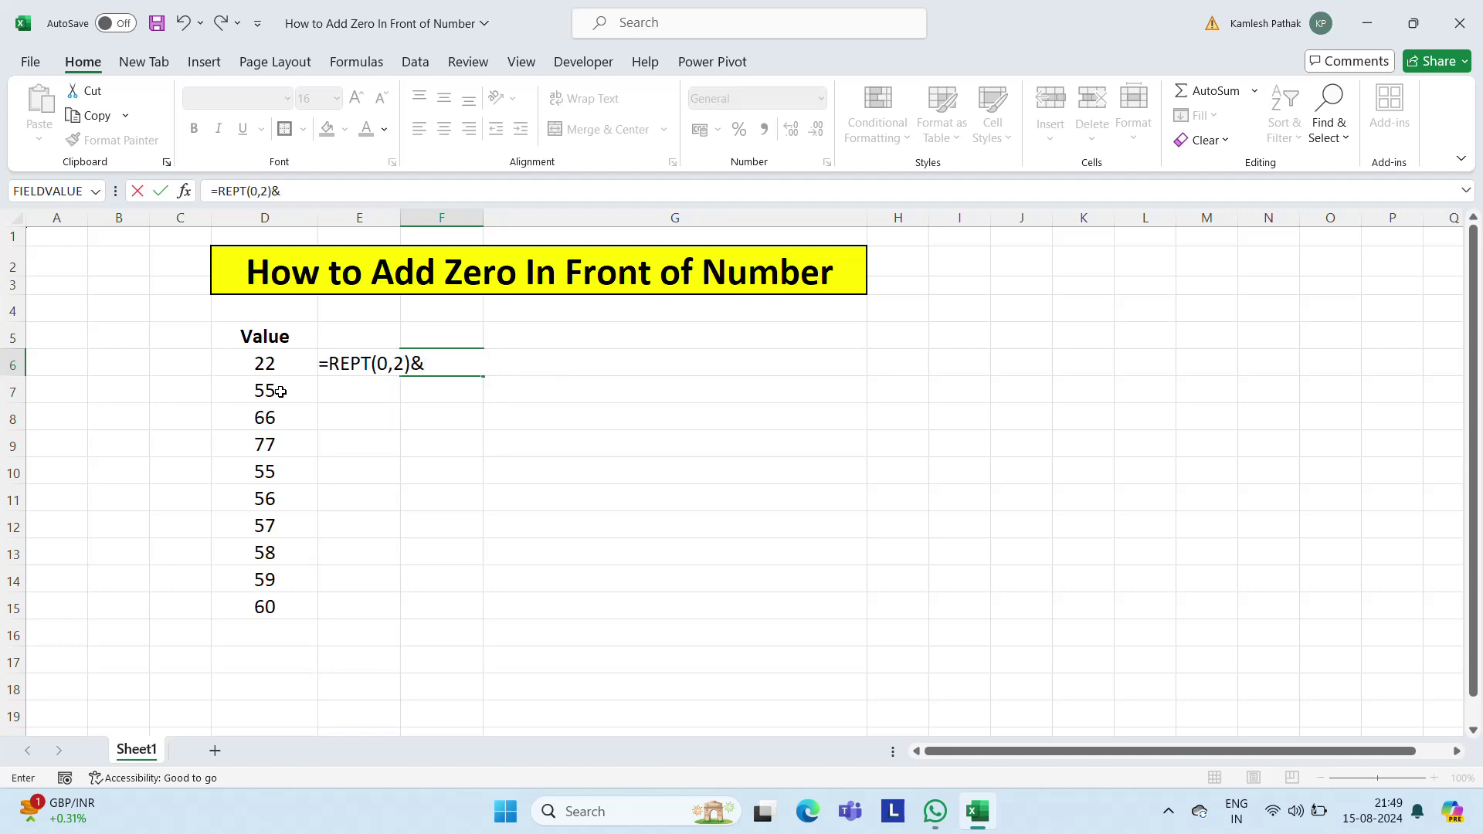
click(252, 368)
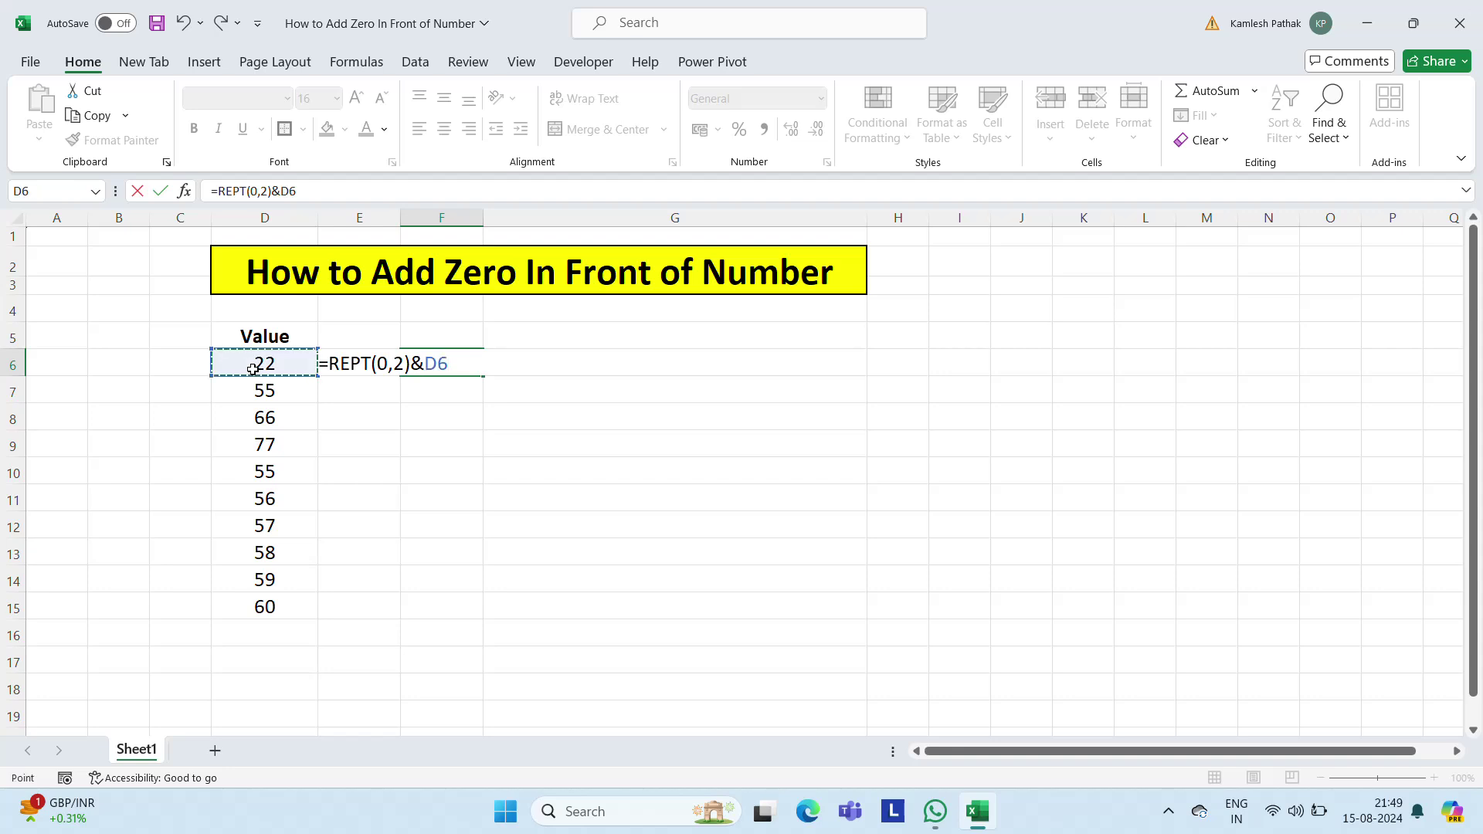
key(Return)
- Copy the F6 formula down to F15, then copy the filled range F6:F15
key(Up)
key(ctrl+c)
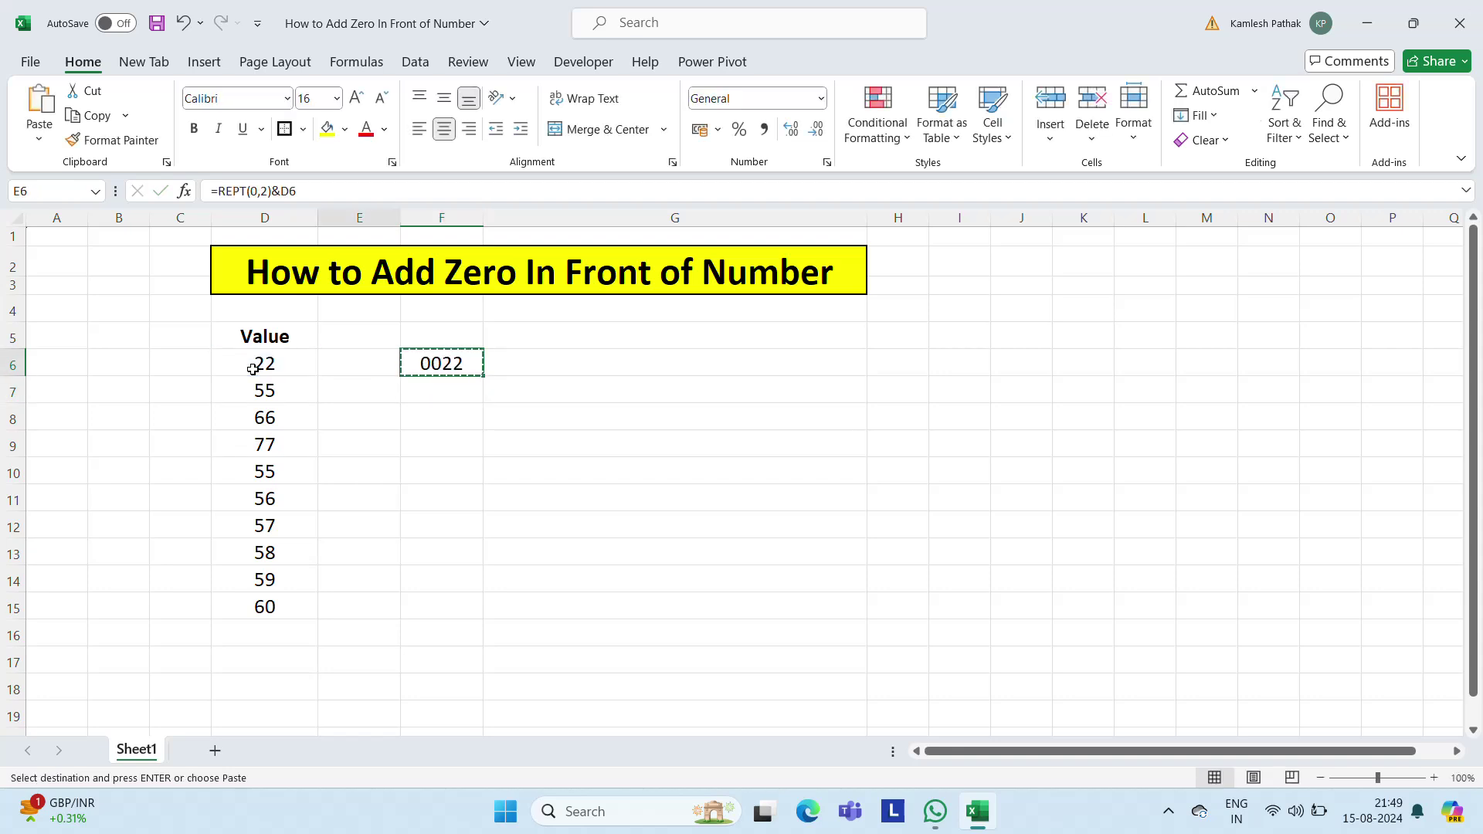
key(Left)
key(ctrl+Down)
key(Right)
key(Right)
key(ctrl+shift+Up)
key(ctrl+v)
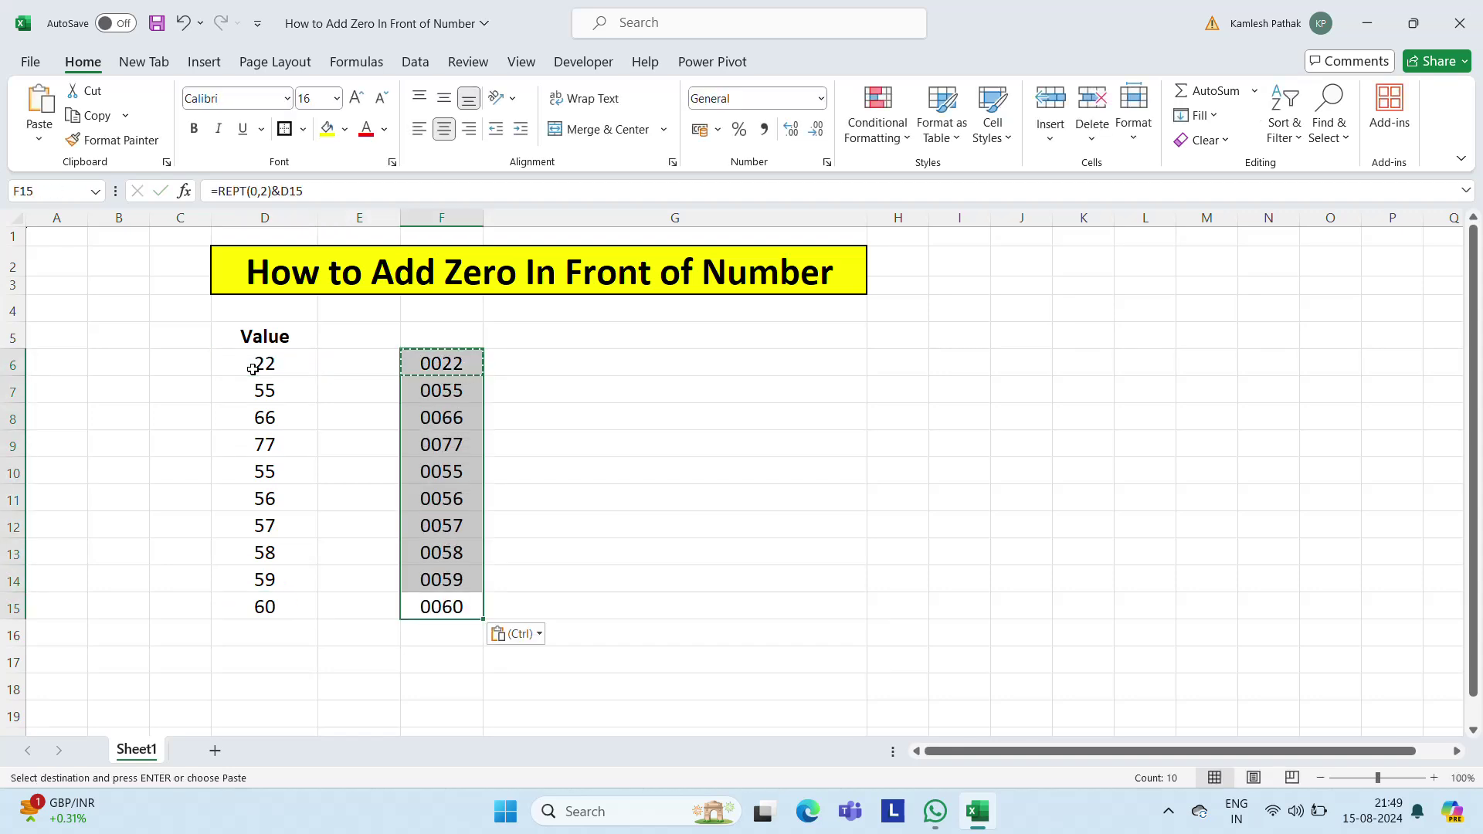
key(Escape)
key(ctrl+Up)
key(ctrl+shift+Down)
key(ctrl+c)
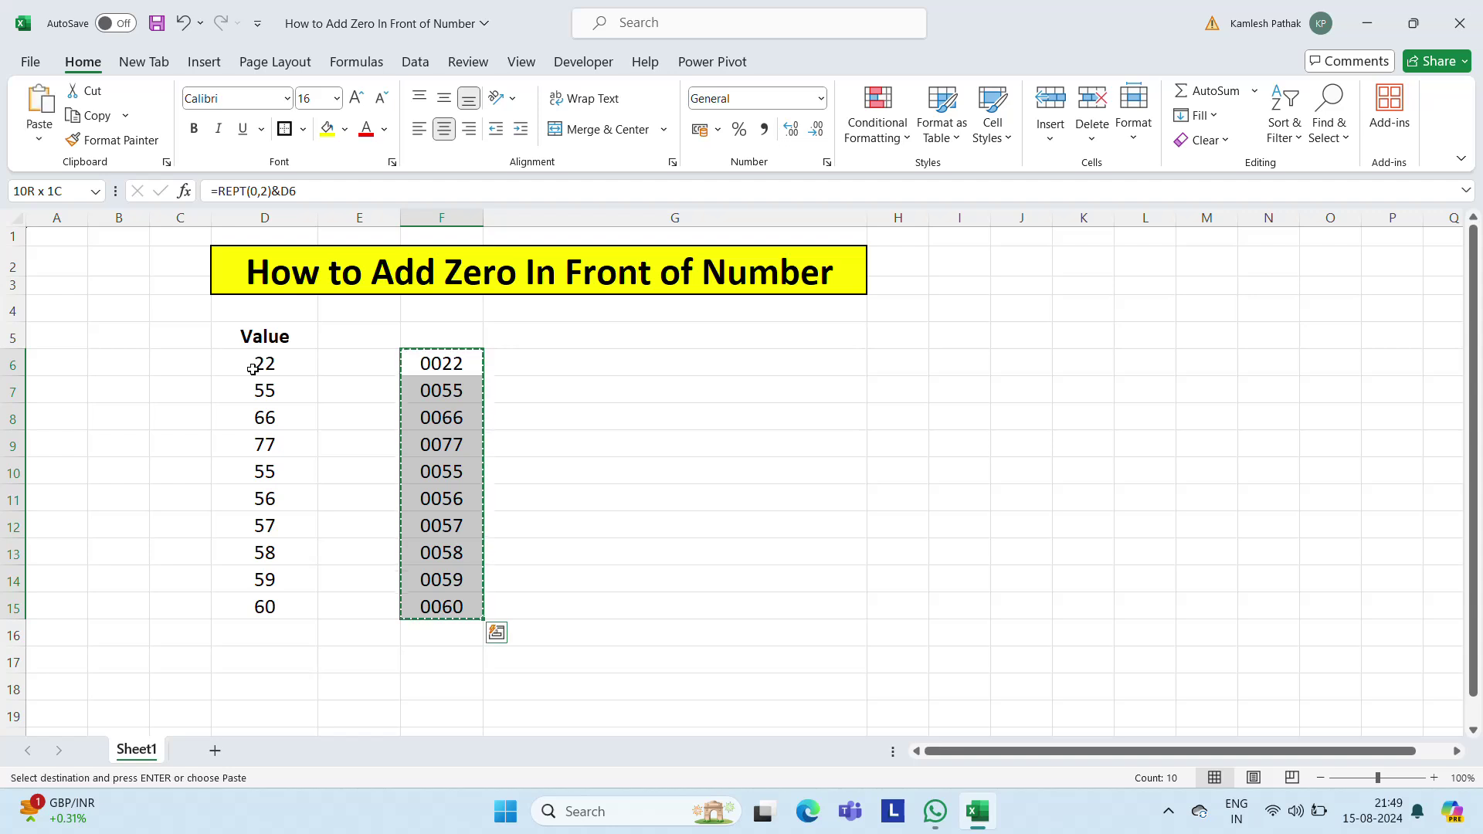
- Paste the copied F6:F15 results back as values only
right_click(433, 469)
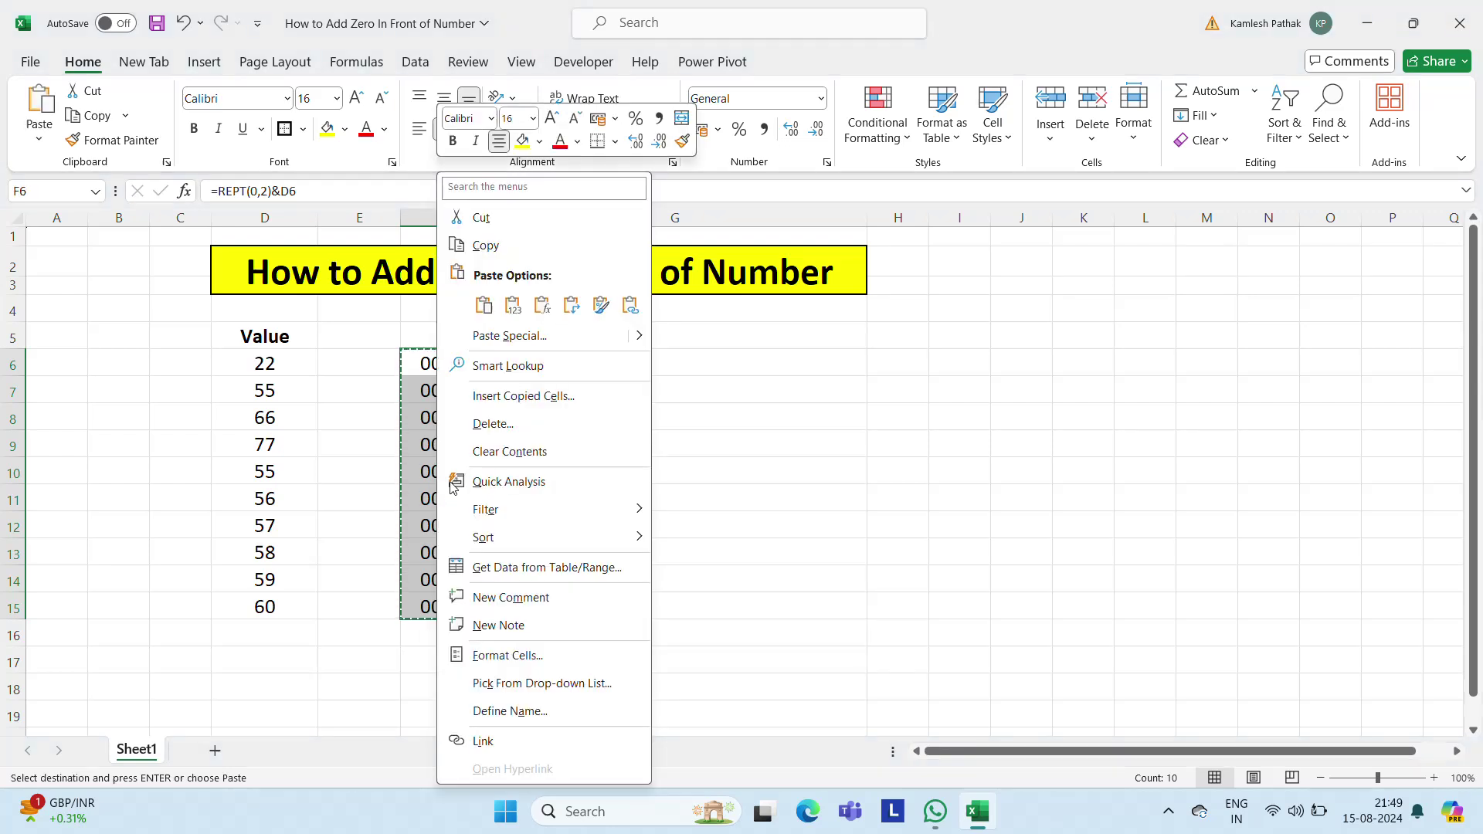
click(512, 305)
click(558, 377)
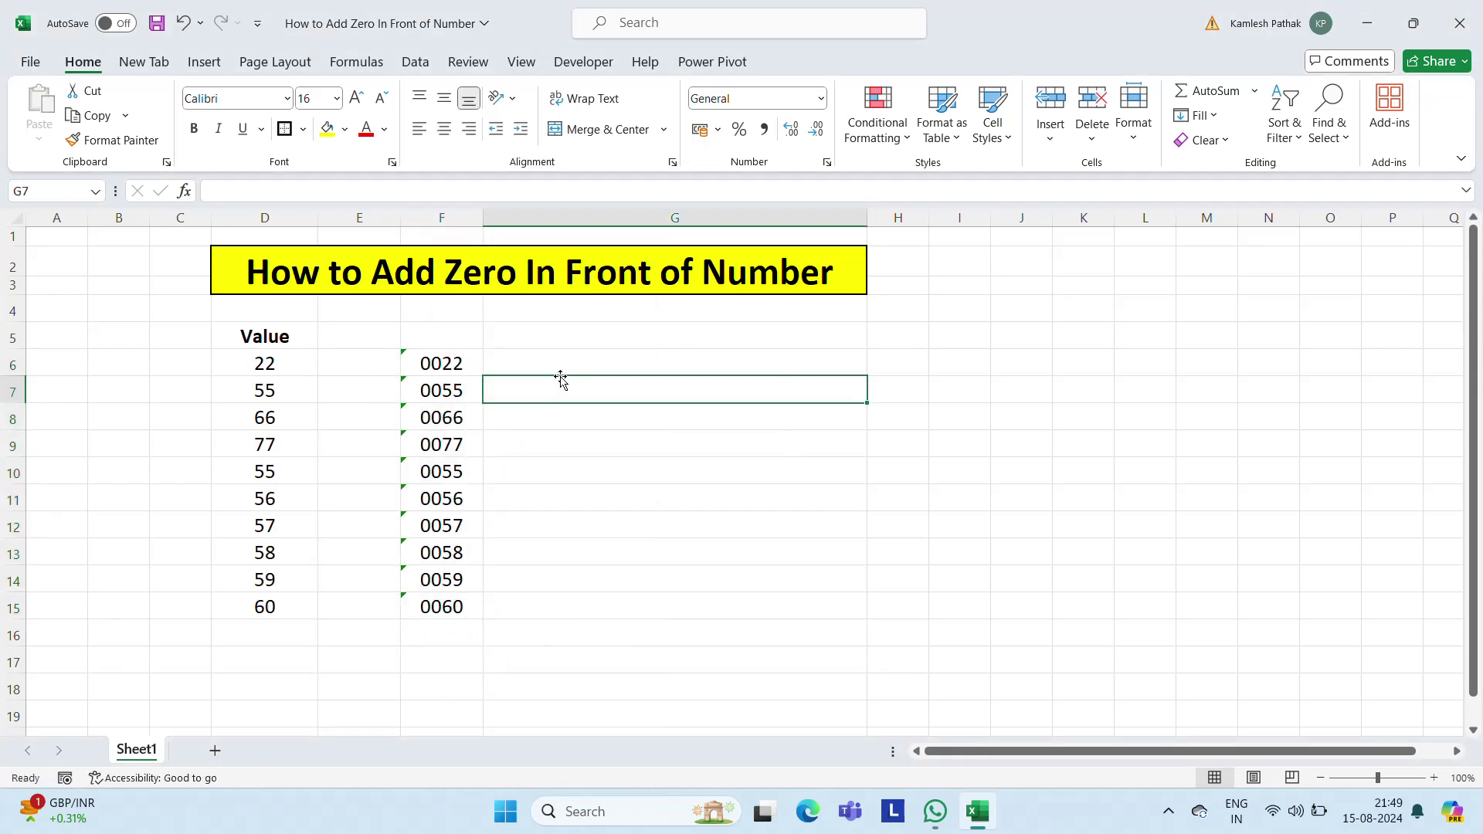
- Ignore the number-stored-as-text warnings on F6:F15
key(Up)
key(Left)
key(ctrl+shift+Down)
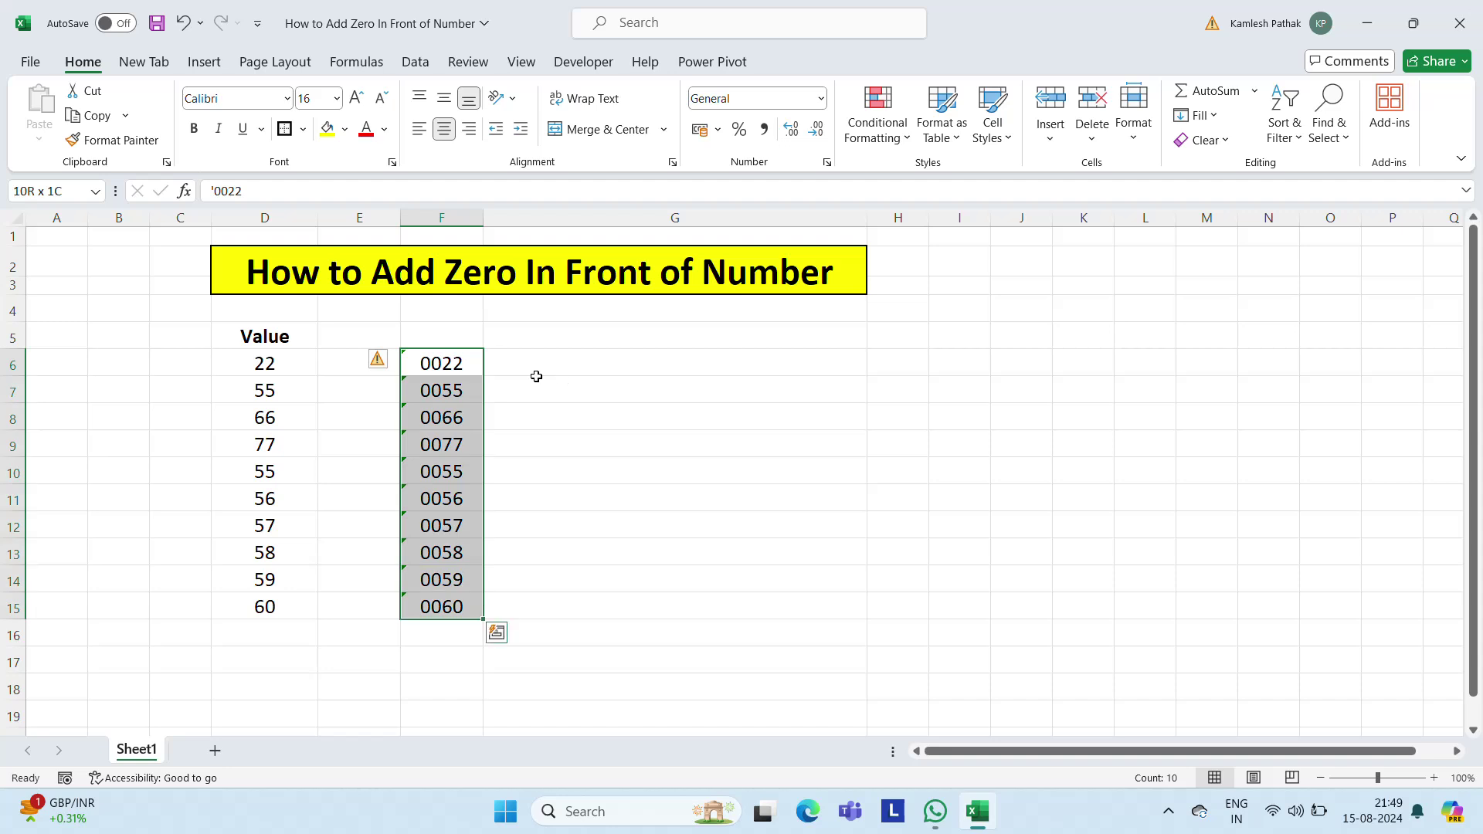
click(392, 361)
click(415, 458)
click(579, 367)
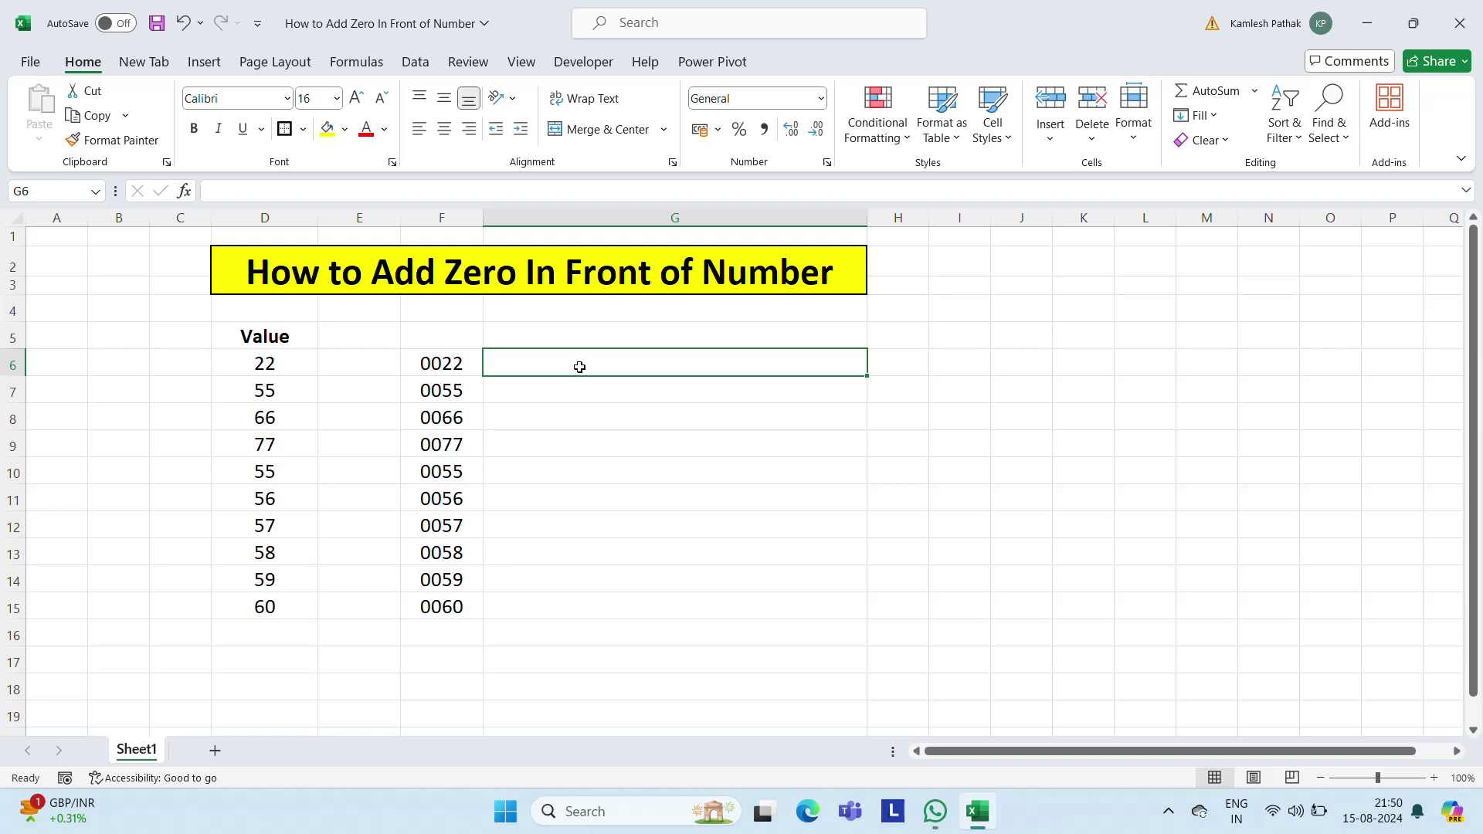
- Show the hidden icons in the Windows taskbar tray
click(1169, 811)
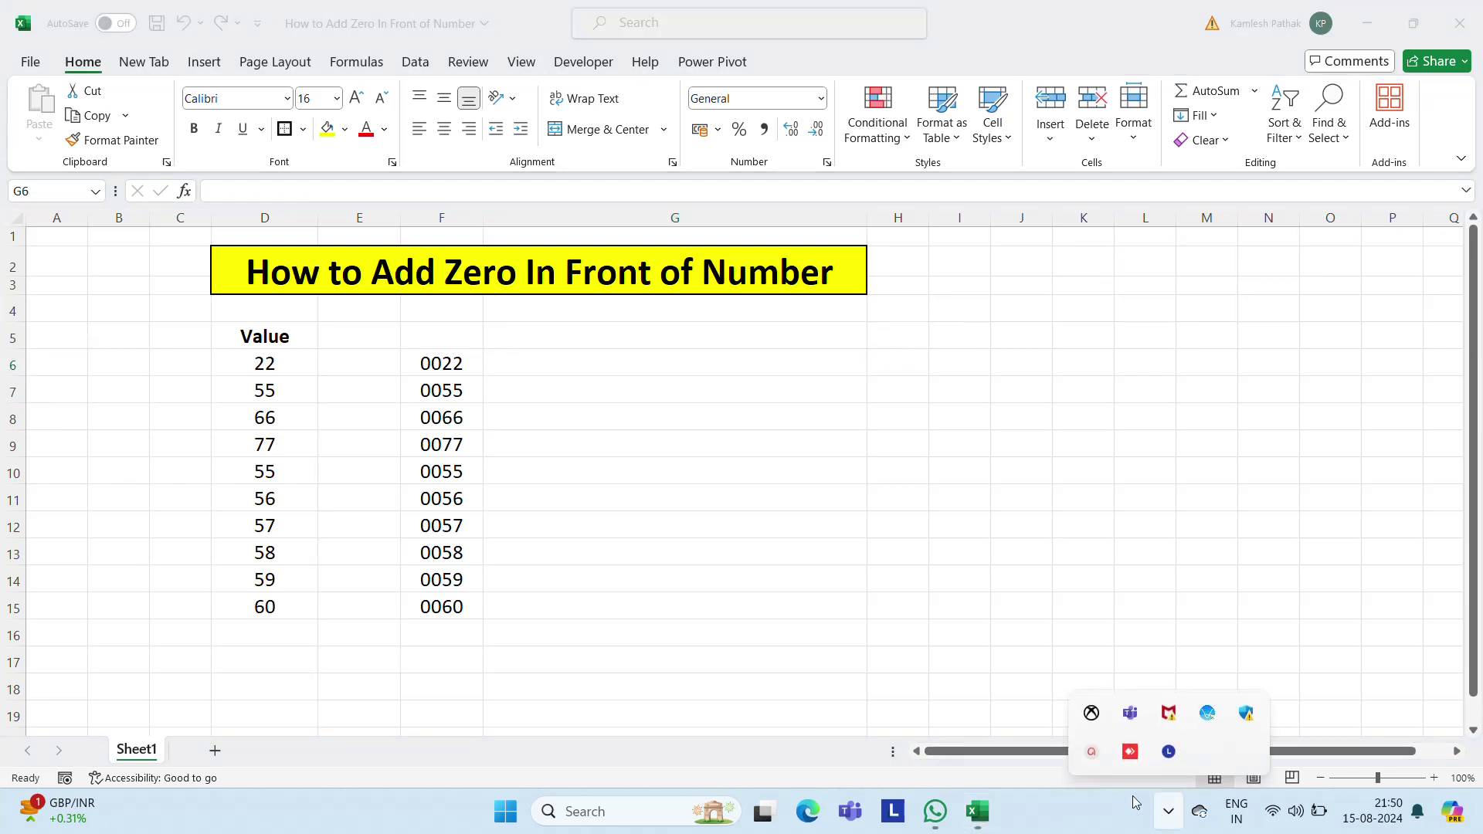